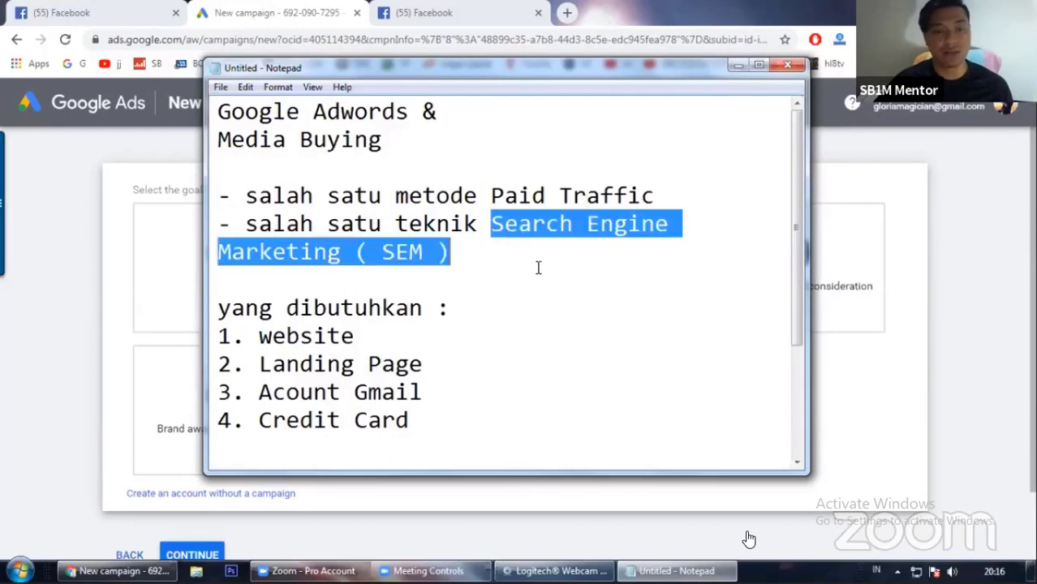
# Step: Review the Google Ads requirements and setup notes, highlighting the SEM line and the Google Ads steps
pyautogui.click(438, 253)
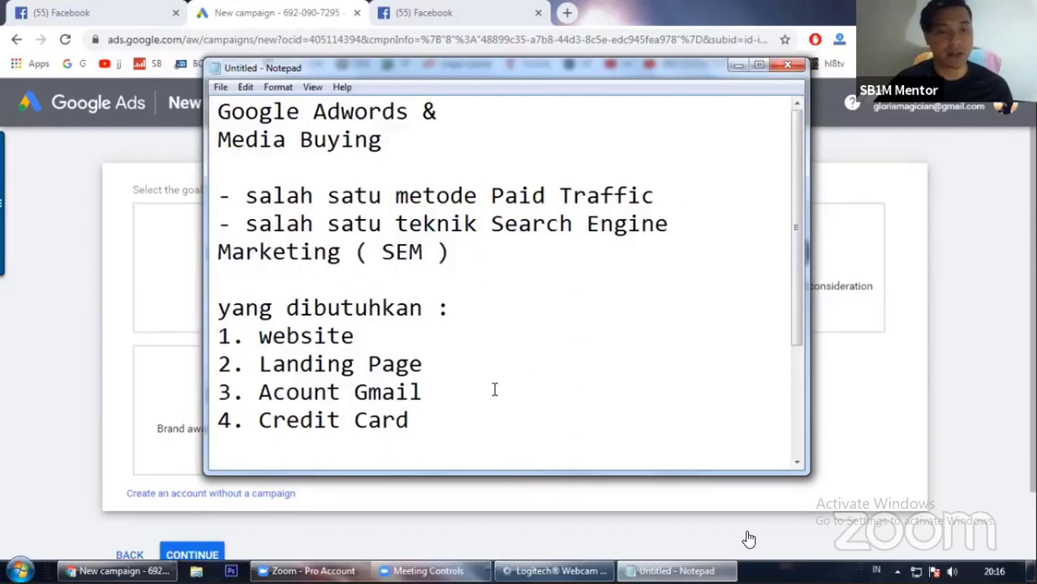
pyautogui.scroll(-1, 492, 386)
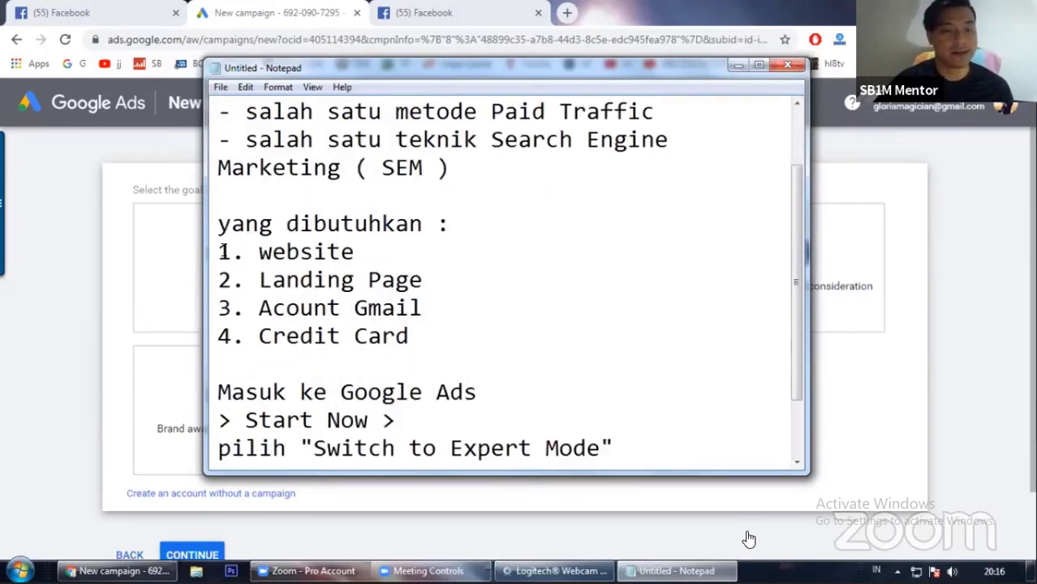
pyautogui.moveTo(219, 251); pyautogui.dragTo(455, 331)
pyautogui.click(368, 284)
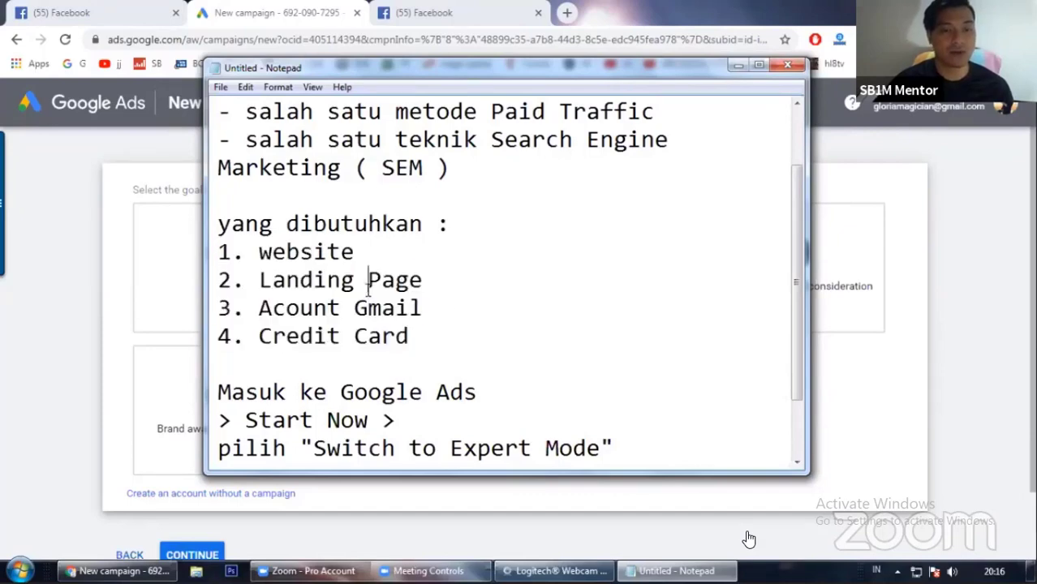
pyautogui.scroll(-1, 412, 336)
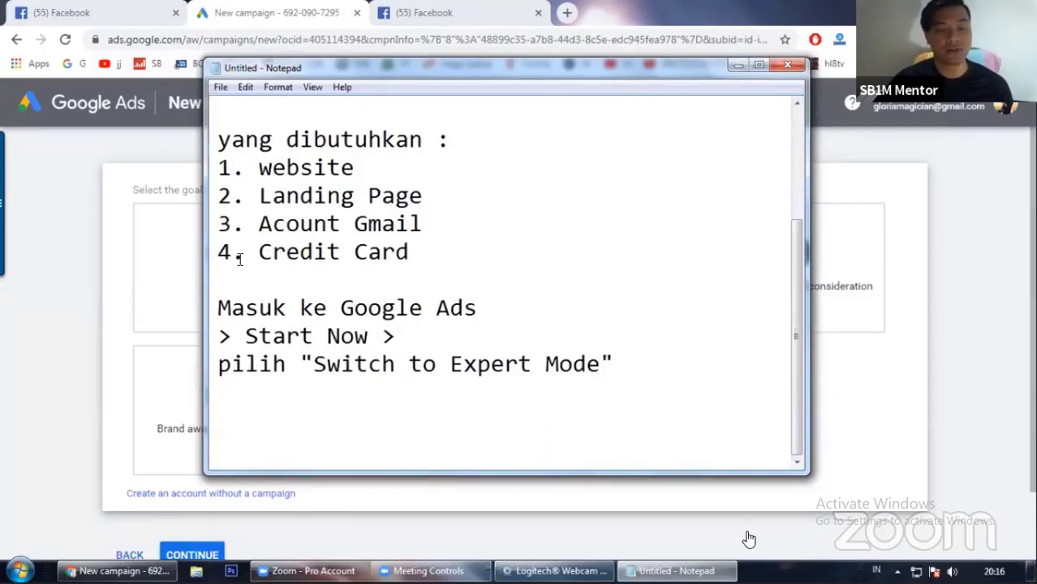
pyautogui.moveTo(222, 260); pyautogui.dragTo(544, 252)
pyautogui.click(544, 252)
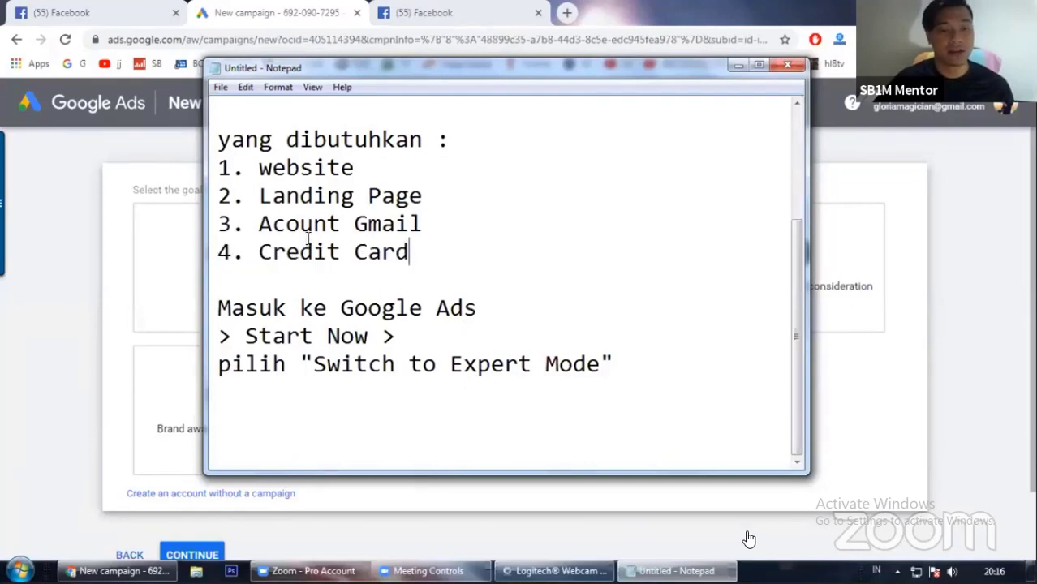
pyautogui.click(281, 309)
pyautogui.click(220, 308)
pyautogui.moveTo(258, 307); pyautogui.dragTo(625, 353)
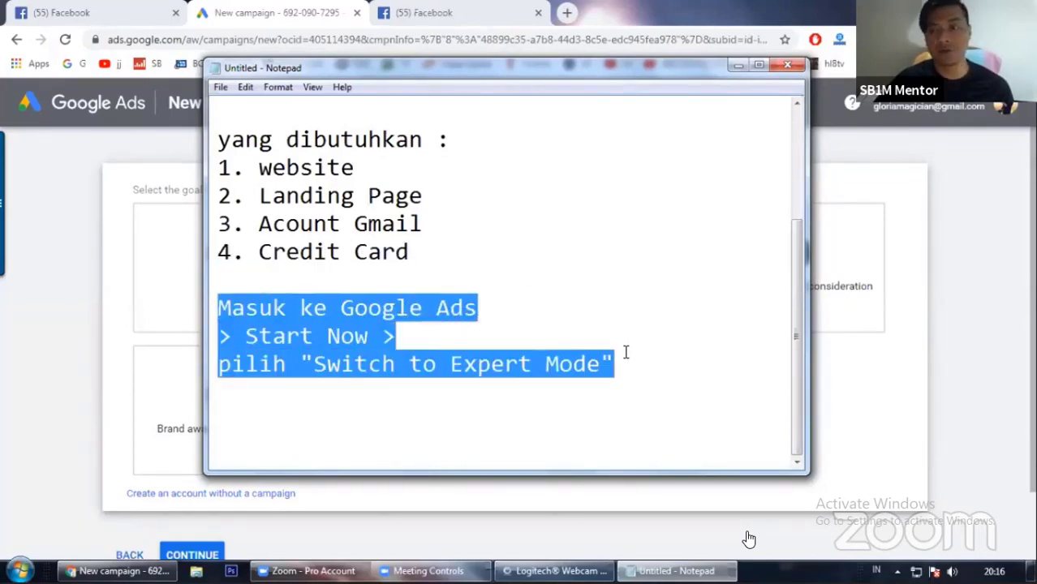
pyautogui.click(582, 316)
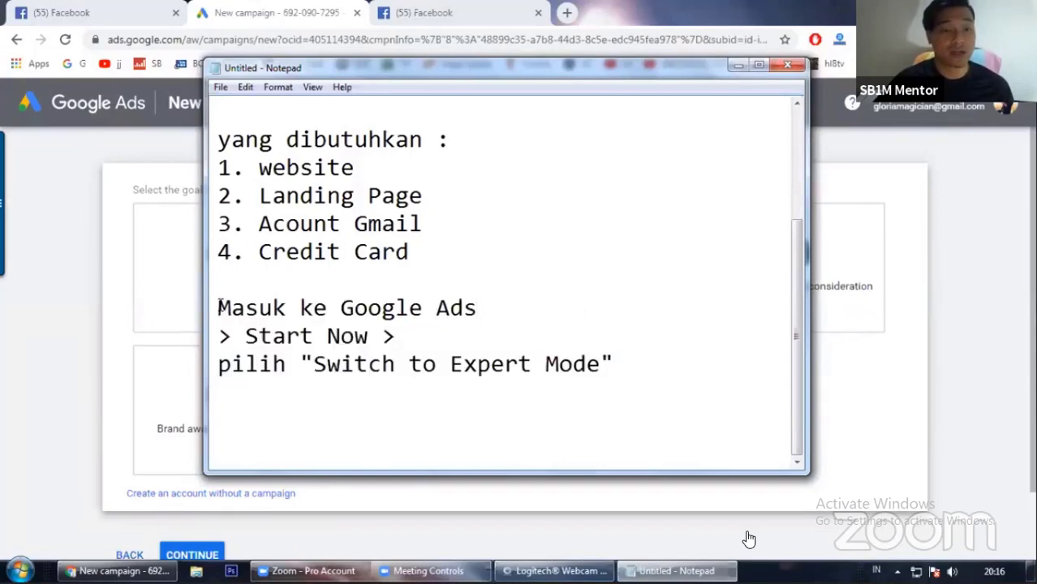
pyautogui.moveTo(219, 307); pyautogui.dragTo(692, 359)
pyautogui.click(524, 348)
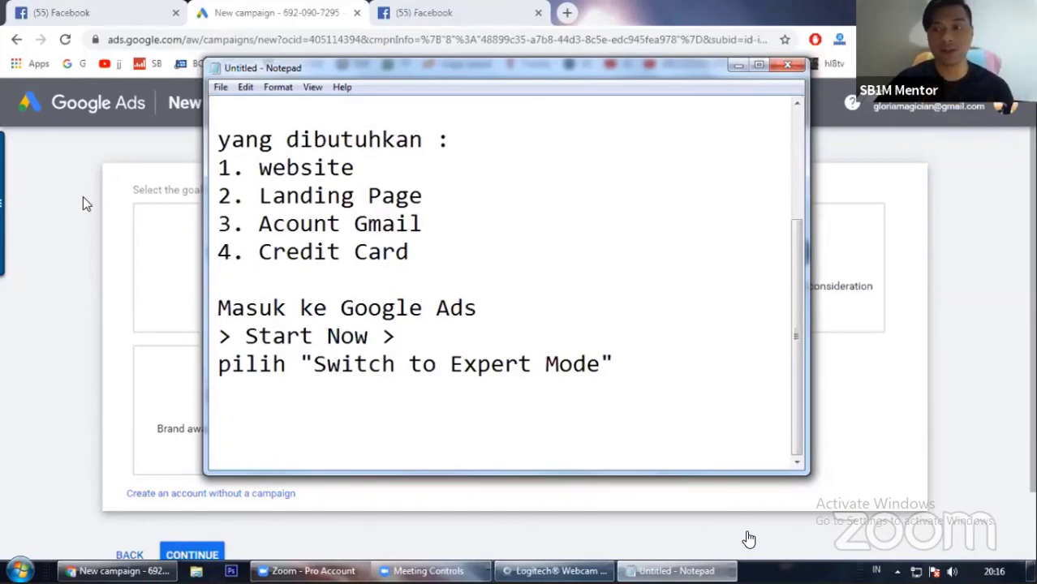
# Step: Return to the new campaign page and choose the Website traffic goal with the Search campaign type
pyautogui.click(94, 264)
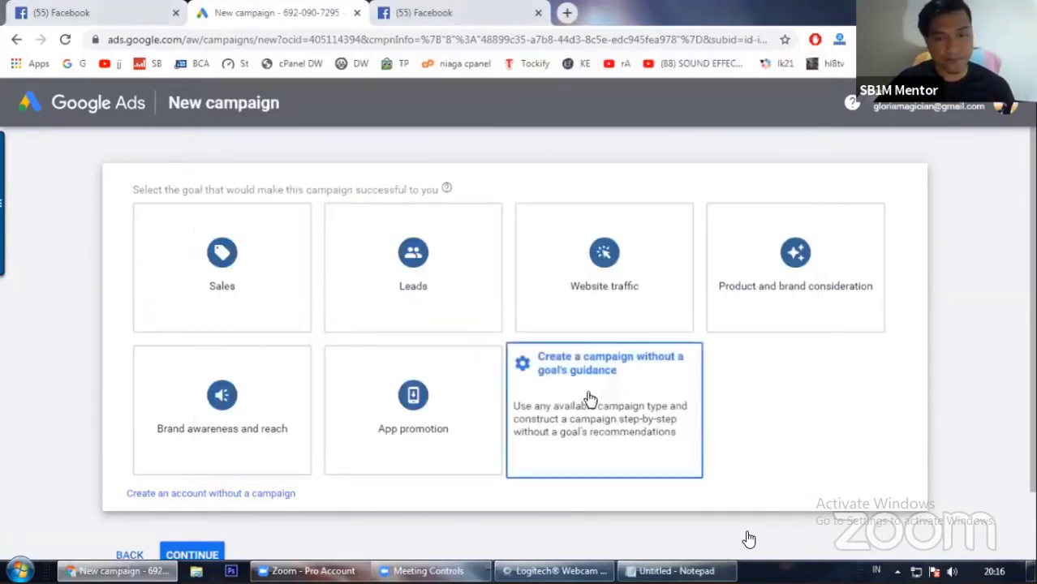
pyautogui.scroll(-1, 115, 347)
pyautogui.scroll(1, 115, 347)
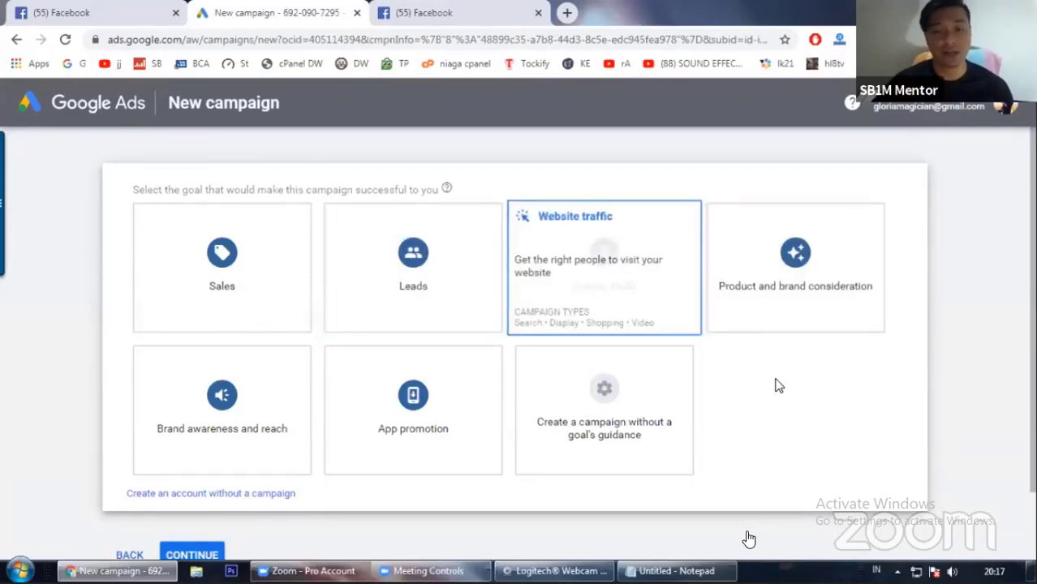
pyautogui.scroll(-1, 781, 387)
pyautogui.scroll(1, 788, 392)
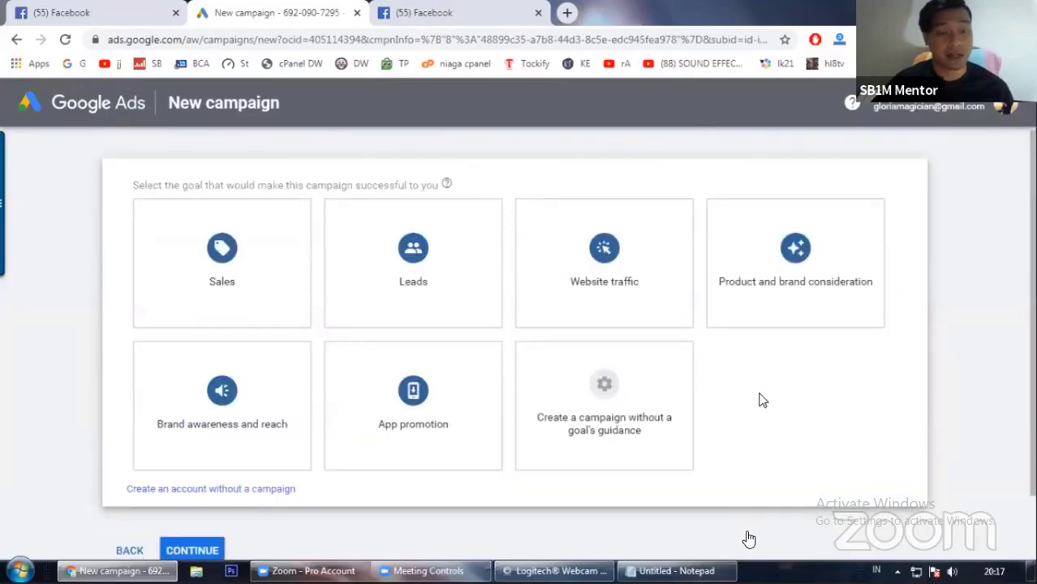
pyautogui.scroll(-3, 627, 296)
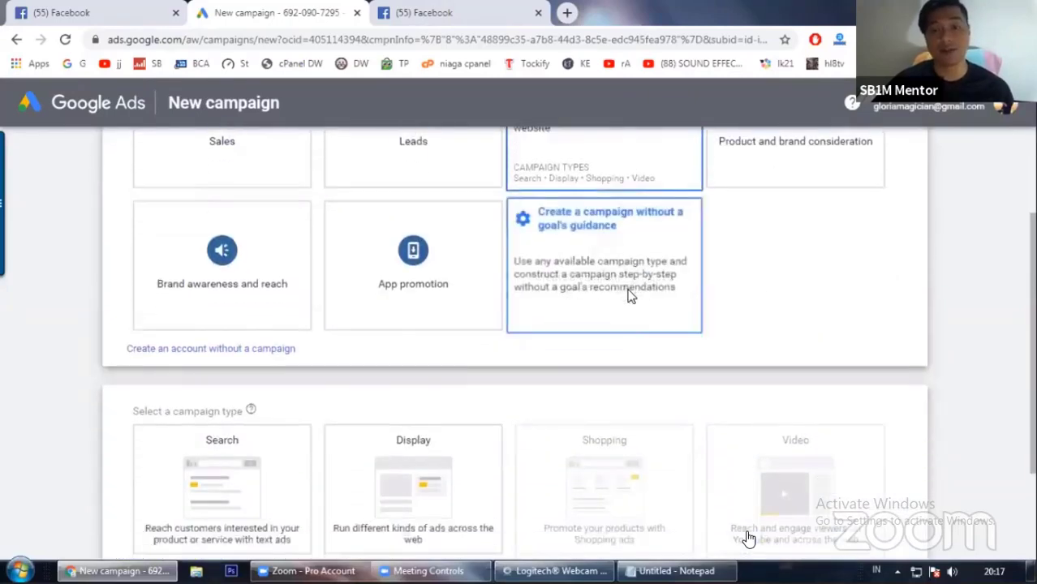
pyautogui.scroll(2, 810, 281)
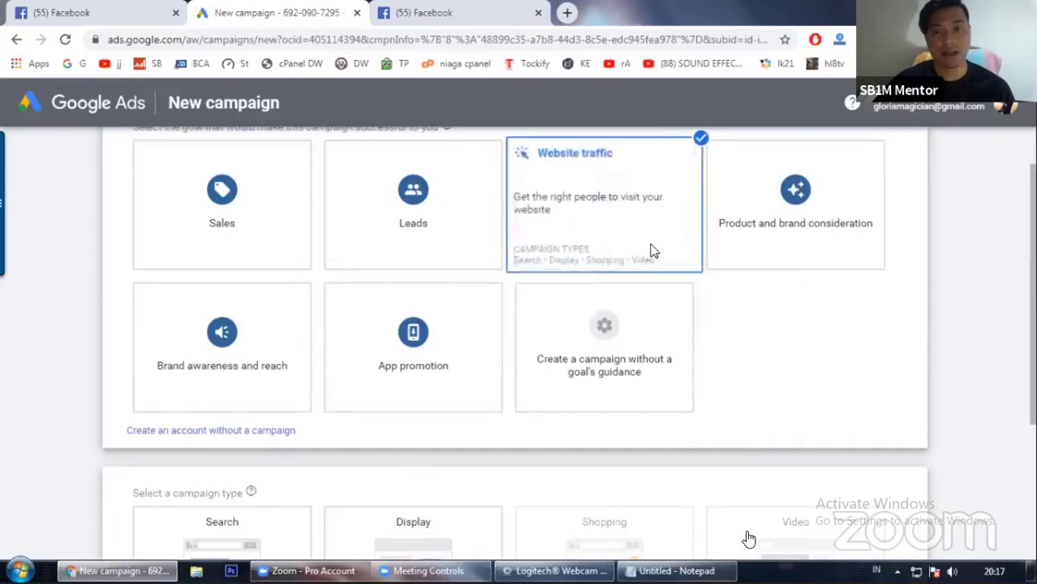
pyautogui.scroll(-2, 880, 378)
pyautogui.scroll(-1, 882, 330)
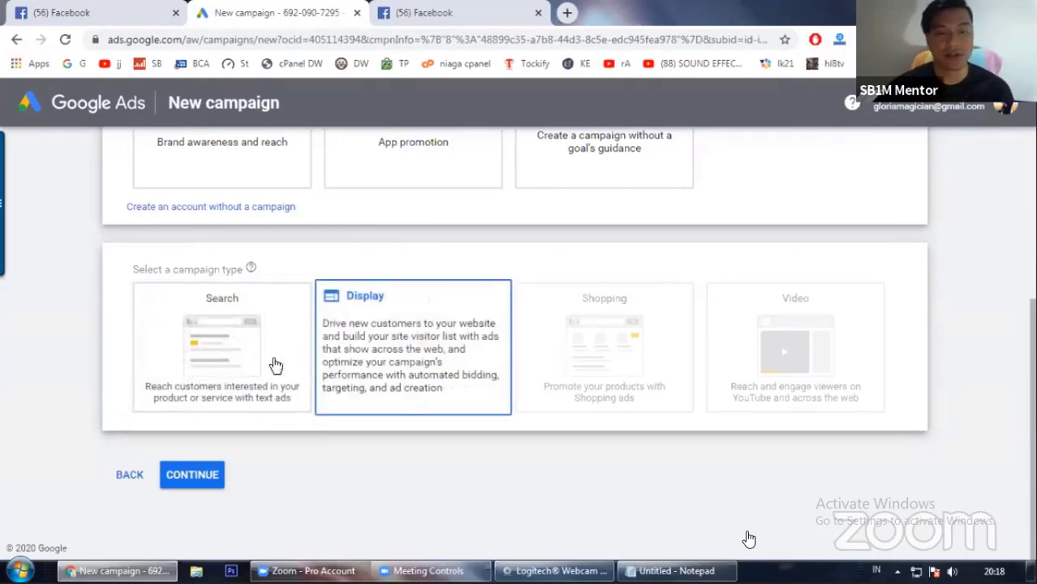
pyautogui.click(249, 367)
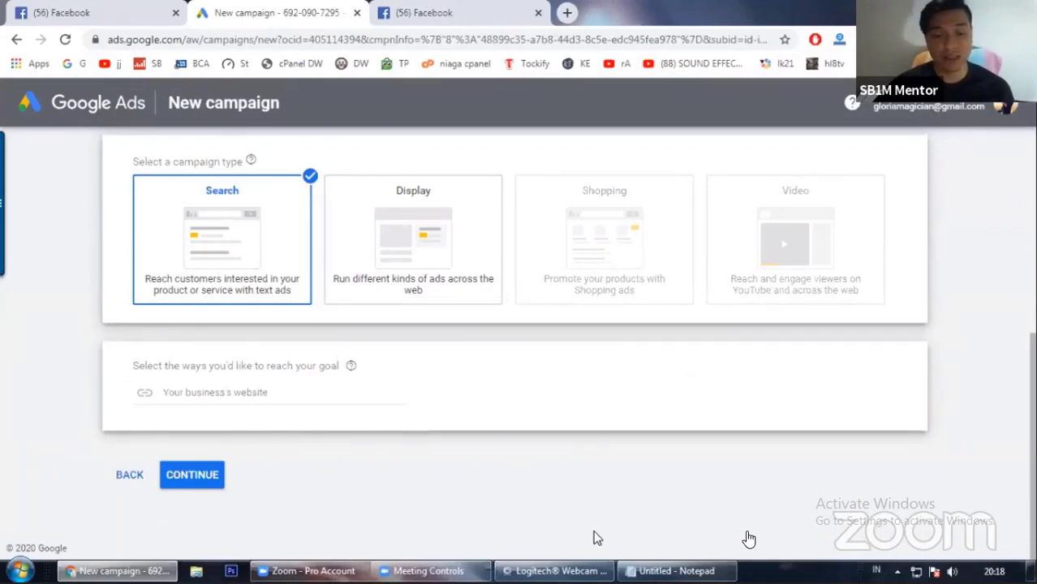
# Step: Switch to the notes and number the 'pilih "Switch to Expert Mode"' line as step 1
pyautogui.click(676, 570)
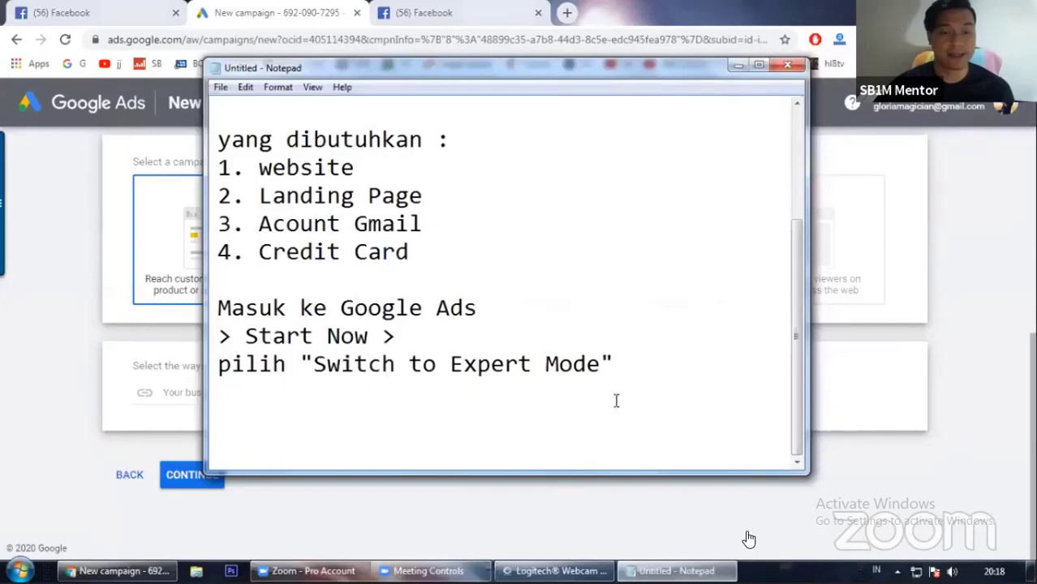
pyautogui.click(650, 362)
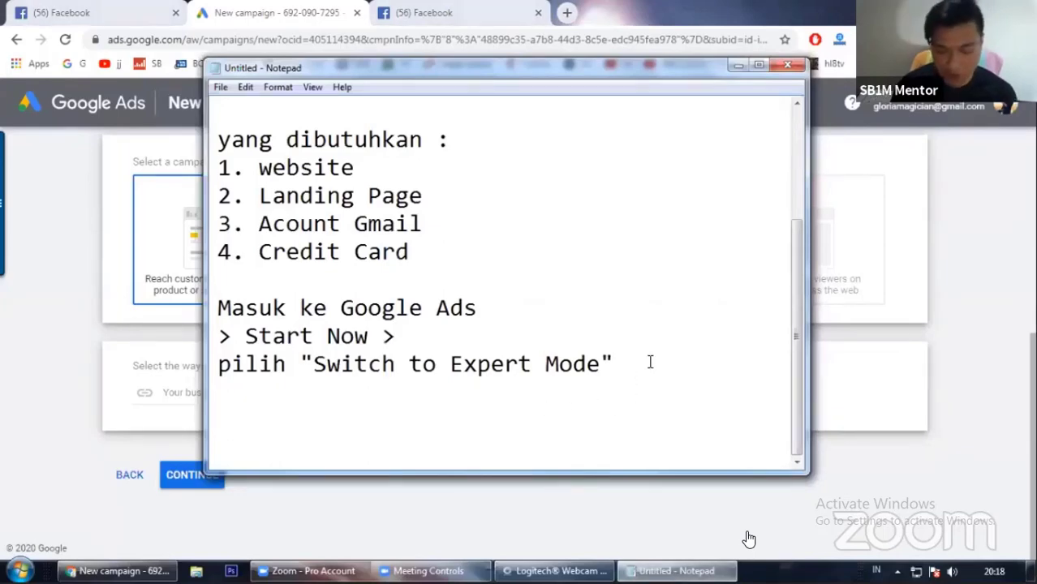
pyautogui.press('Return')
pyautogui.press('Return')
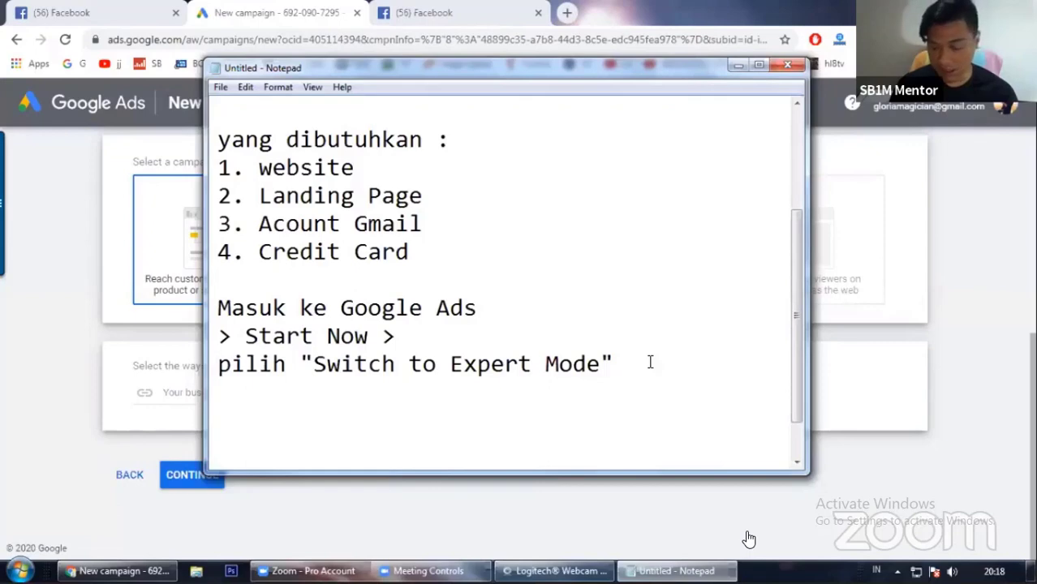
pyautogui.press('Up')
pyautogui.write('1.')
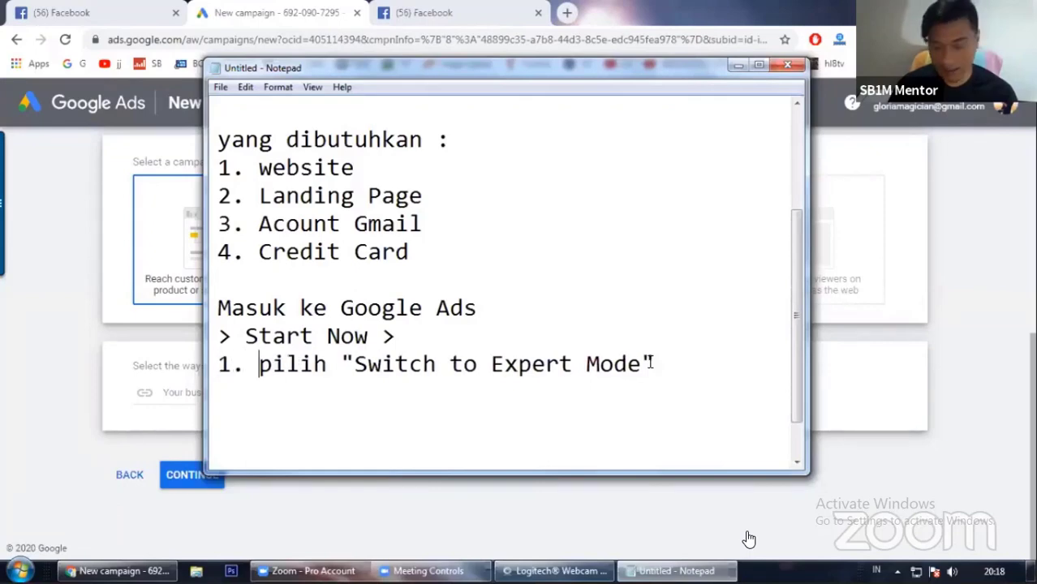
pyautogui.press('Down')
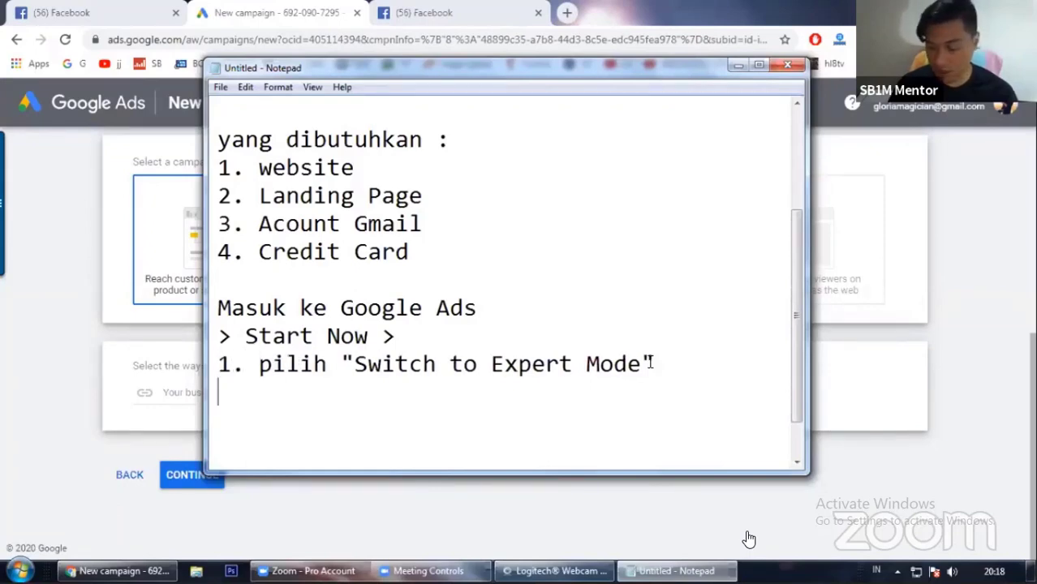
# Step: Add a step line reading '2. pilih Website Traffic' to the notes
pyautogui.write('2. pi')
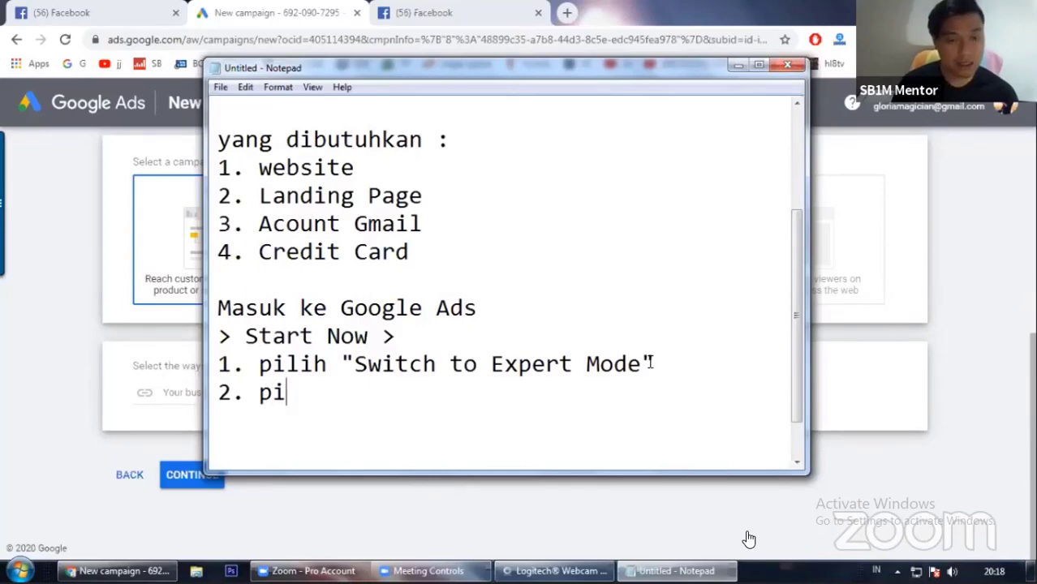
pyautogui.write('lih W')
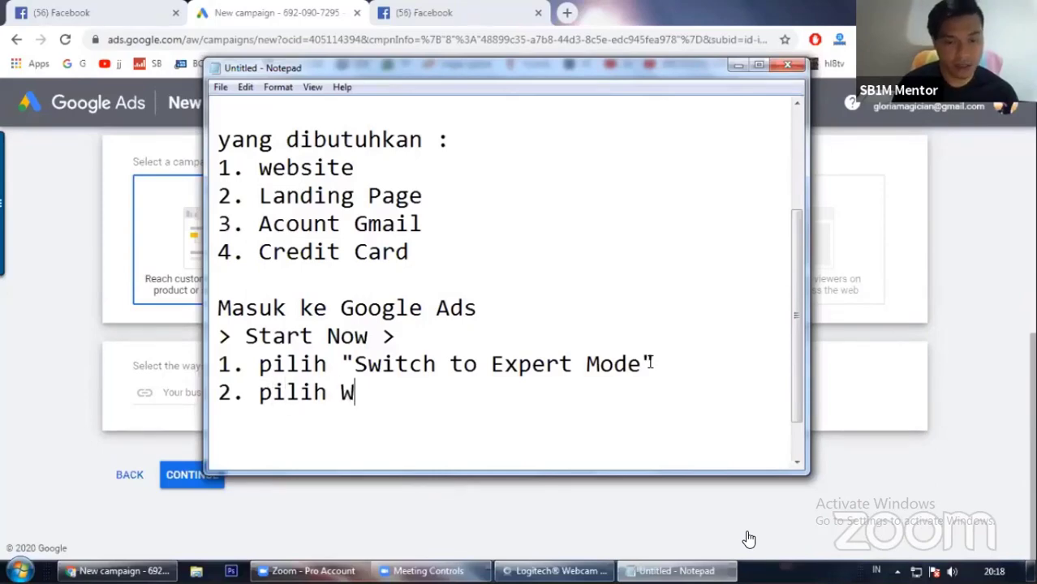
pyautogui.write('ebsite Traffic')
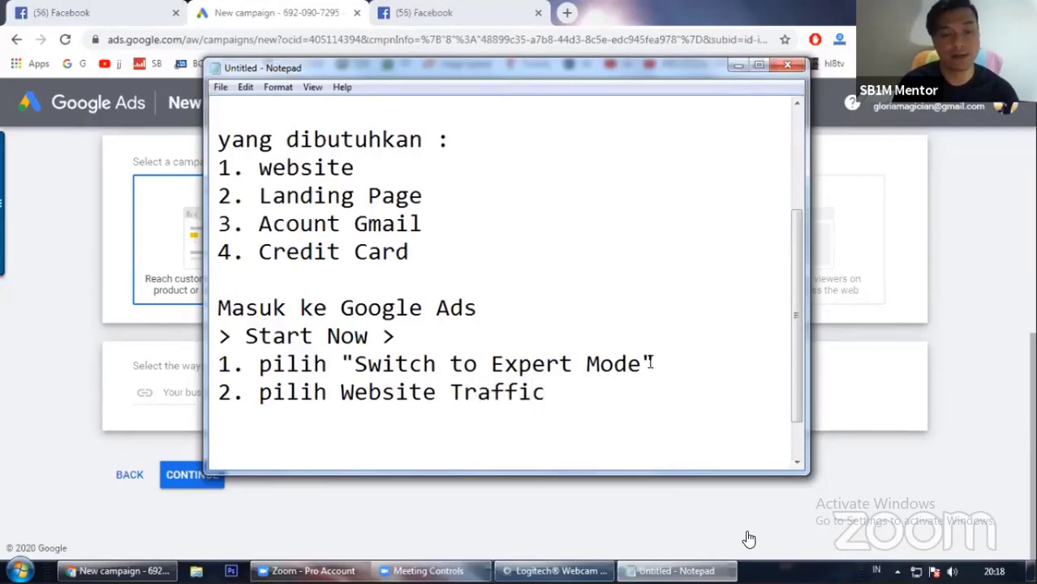
# Step: Add a step line reading '3. pilih Search' below it
pyautogui.press('Return')
pyautogui.write('3.')
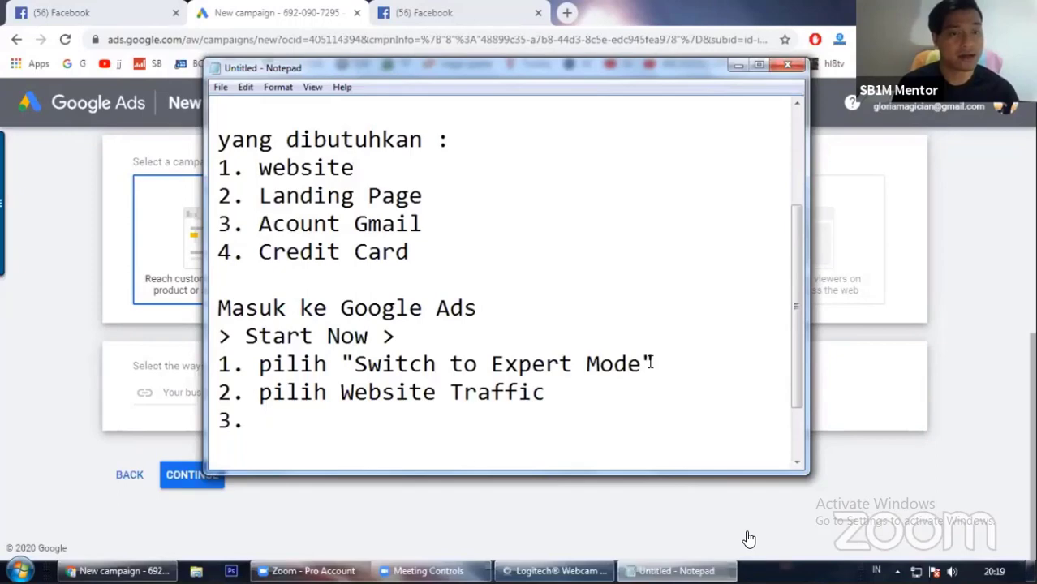
pyautogui.write(' pilih')
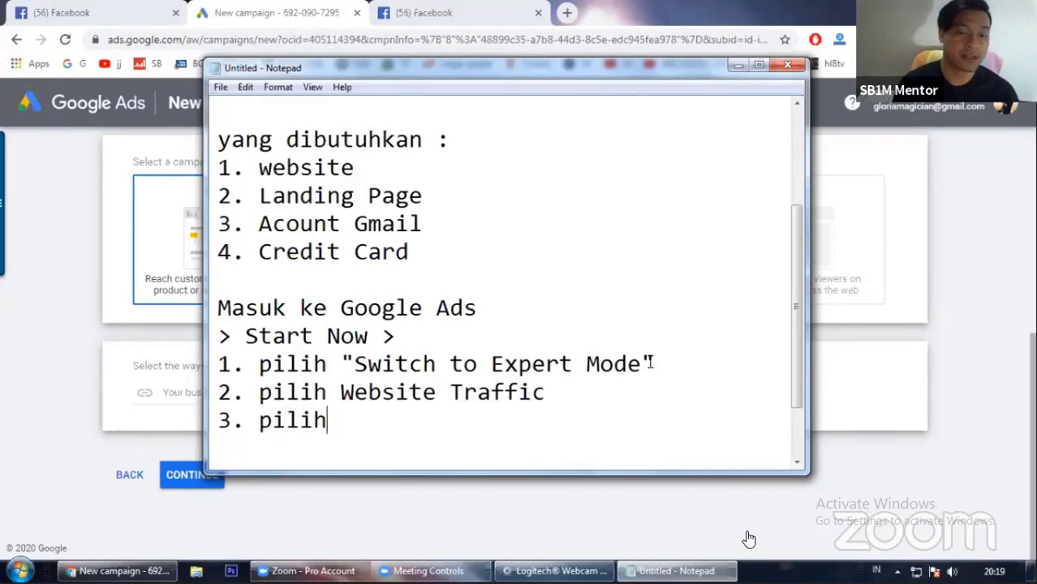
pyautogui.write(' Search')
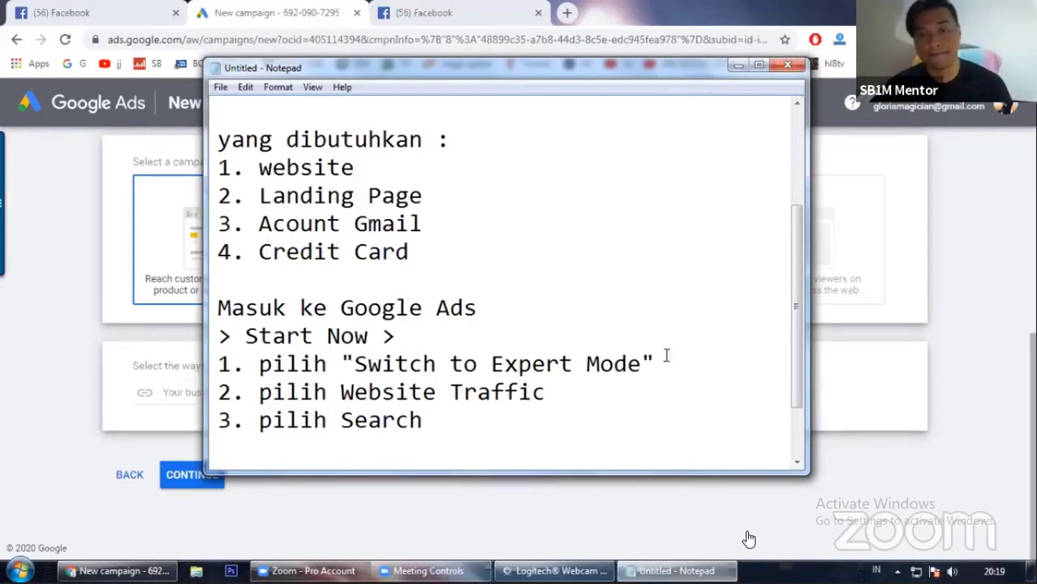
# Step: Minimize the notes and compare the campaign types offered under other goals such as Product and brand consideration
pyautogui.click(740, 64)
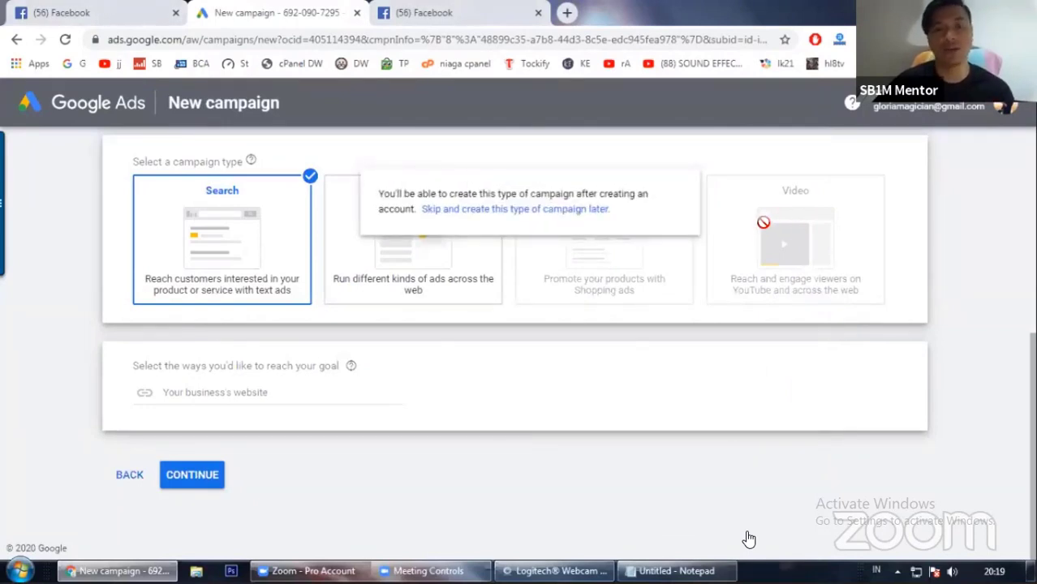
pyautogui.scroll(4, 703, 301)
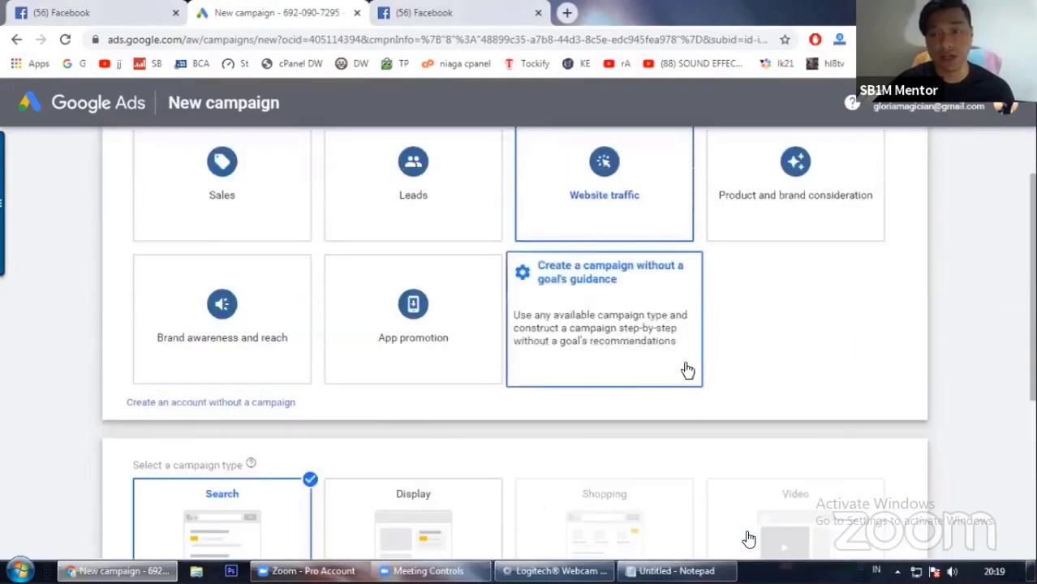
pyautogui.scroll(2, 731, 349)
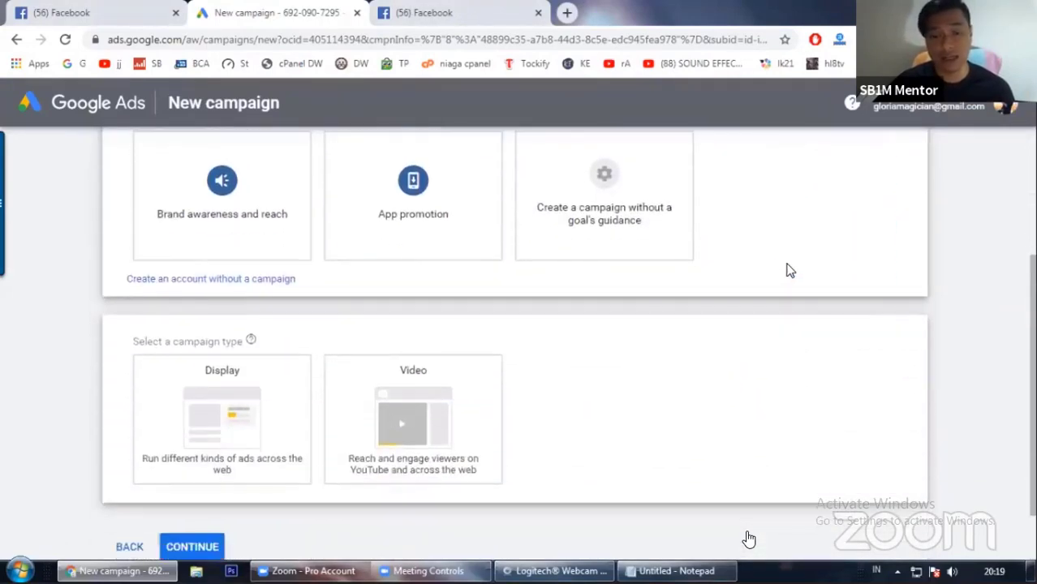
pyautogui.scroll(2, 583, 448)
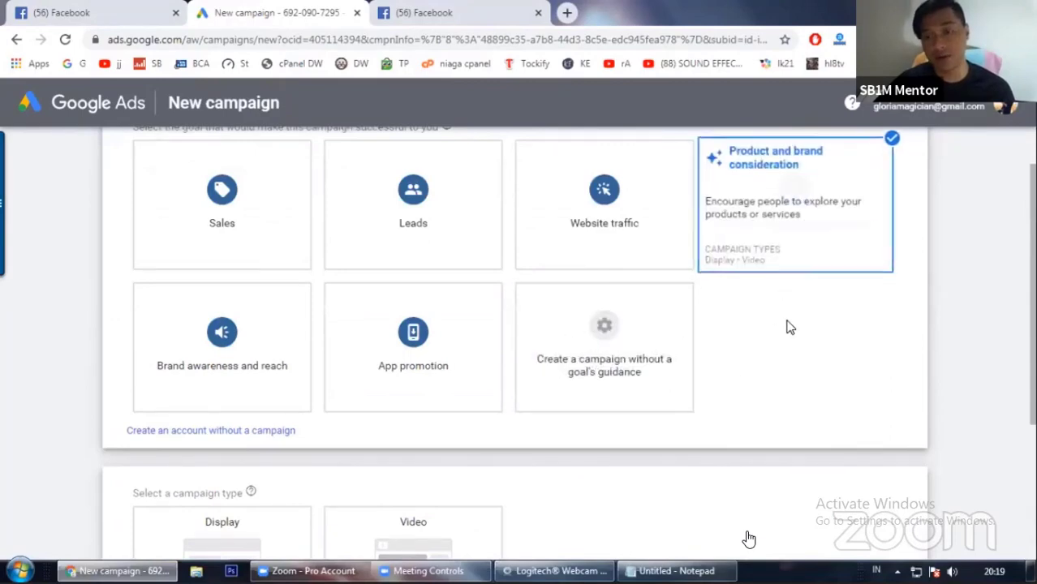
pyautogui.scroll(-2, 788, 327)
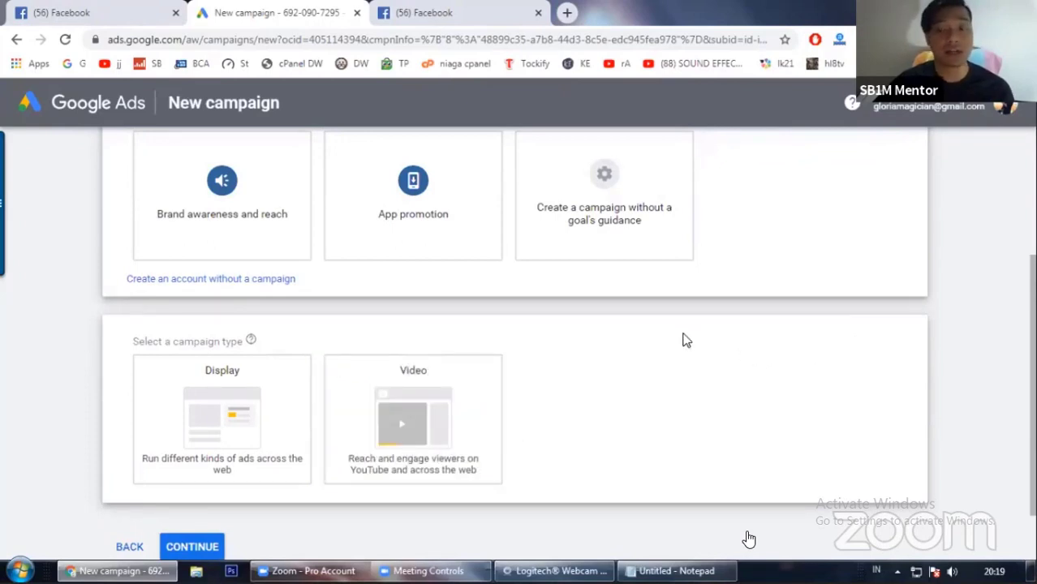
pyautogui.scroll(1, 684, 340)
pyautogui.scroll(-1, 745, 347)
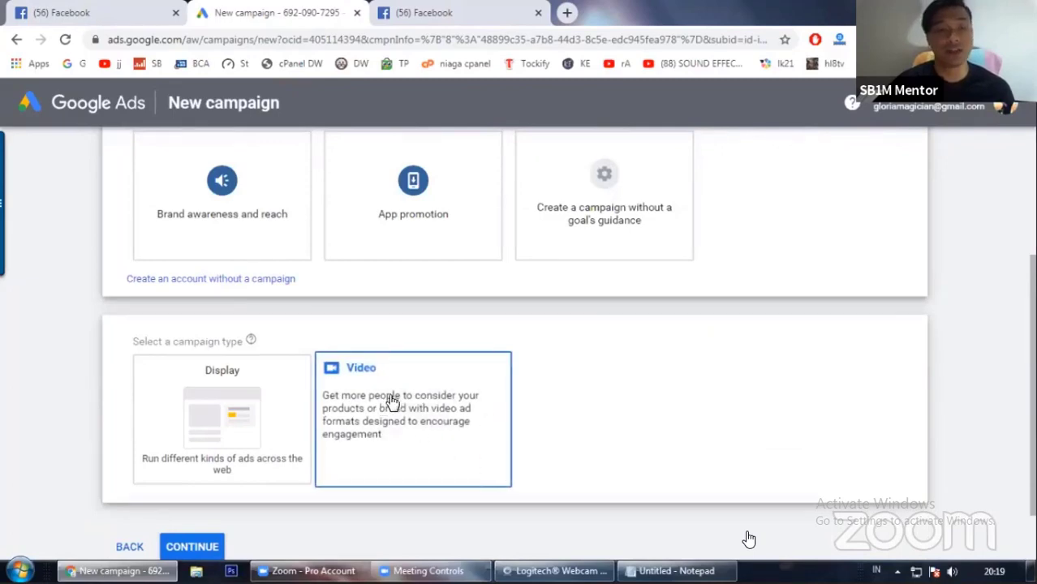
pyautogui.click(452, 401)
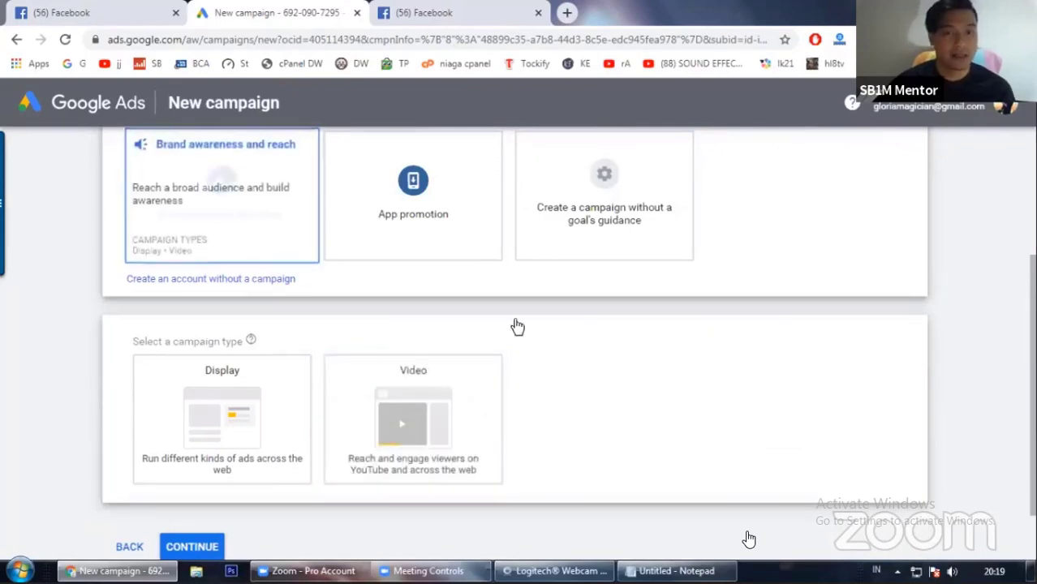
pyautogui.scroll(2, 471, 313)
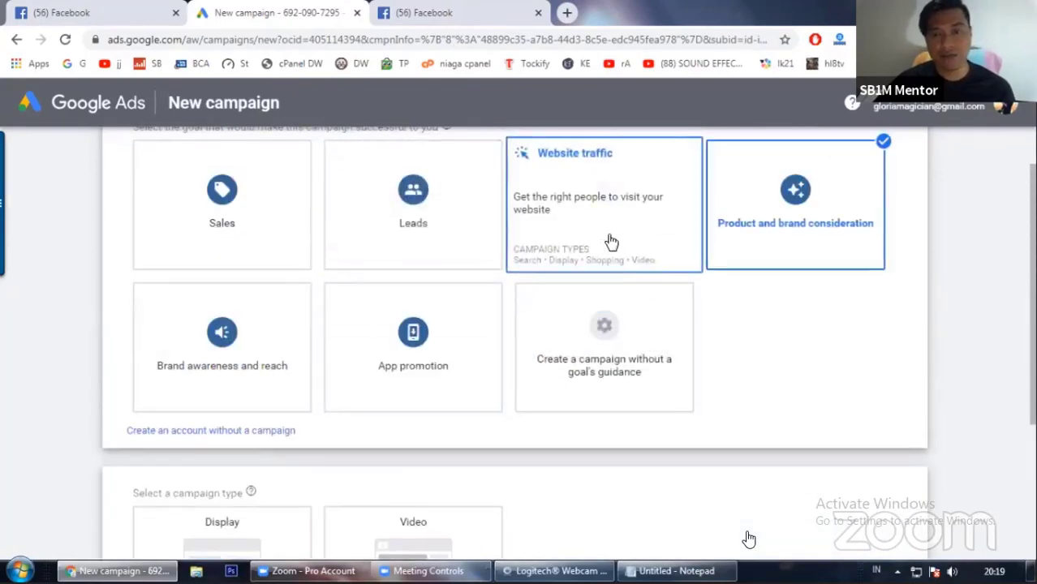
pyautogui.scroll(-3, 612, 241)
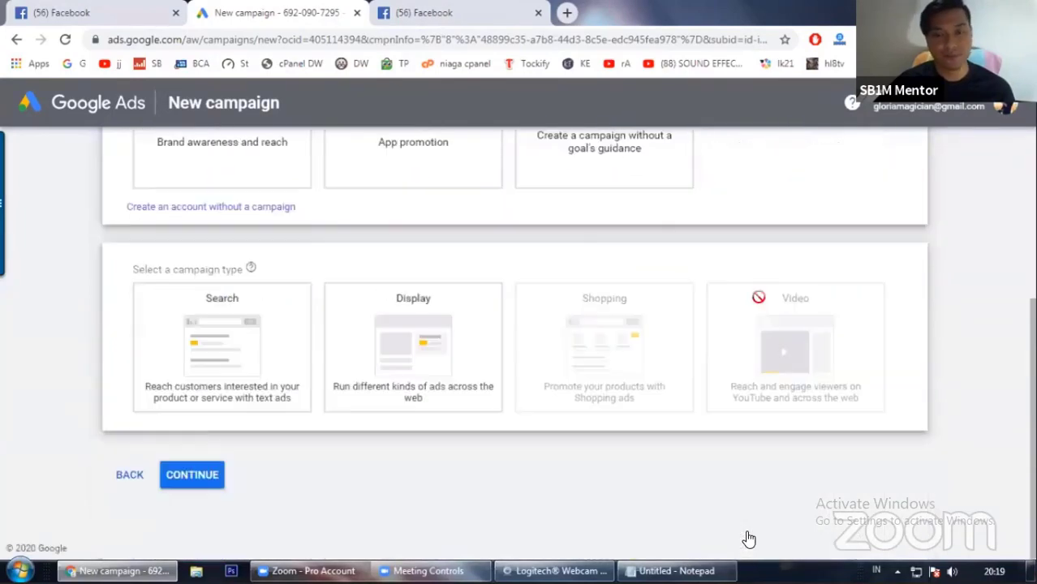
# Step: Select Search as the campaign type
pyautogui.click(231, 344)
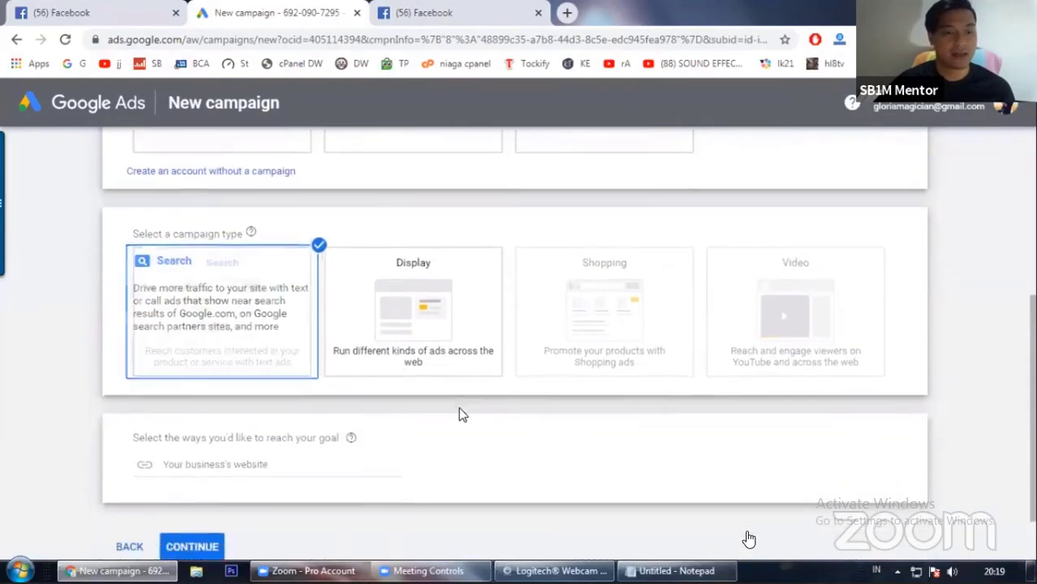
pyautogui.click(300, 391)
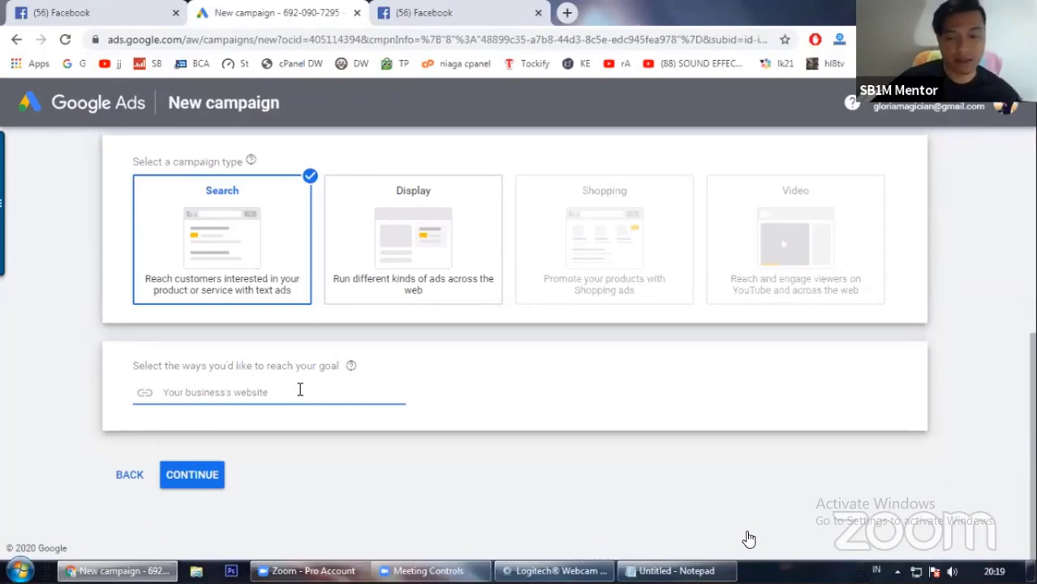
# Step: In the notes, add a line under '1. website' reading '(bagi yg belum punya website , bisa ke antonsb1m.com/dewaweb )'
pyautogui.click(676, 571)
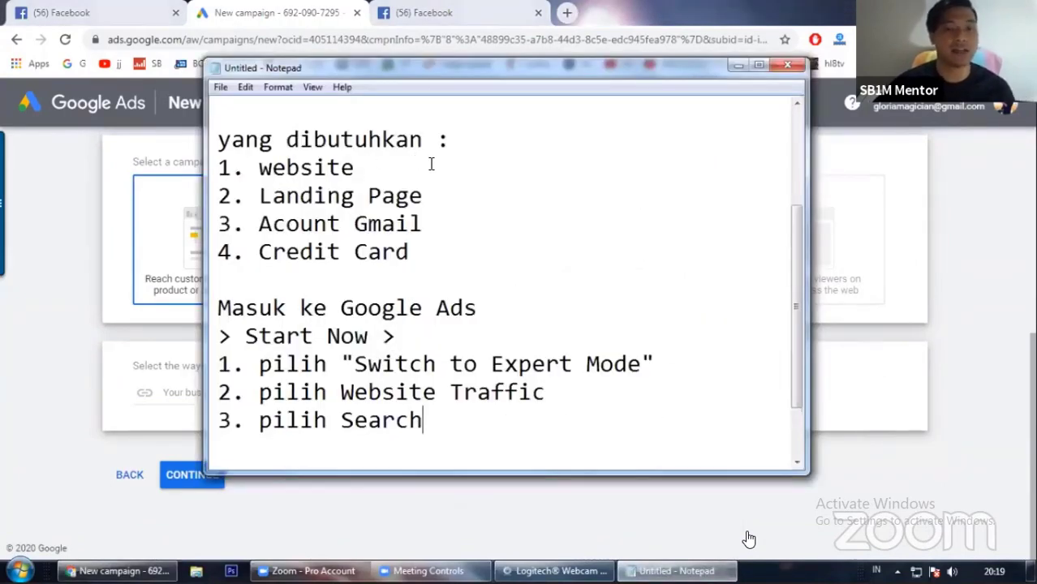
pyautogui.scroll(1, 507, 276)
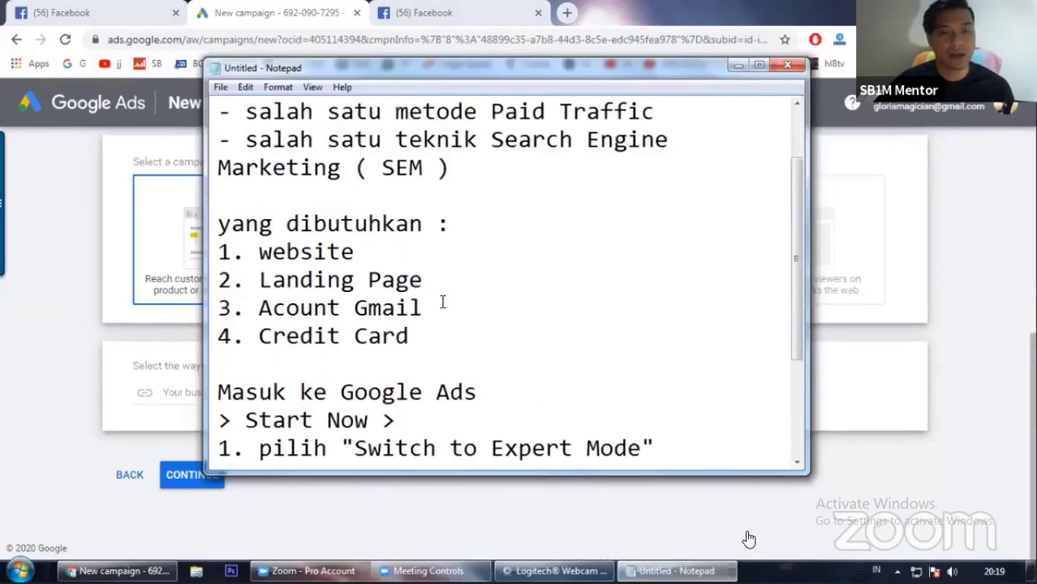
pyautogui.scroll(-1, 442, 302)
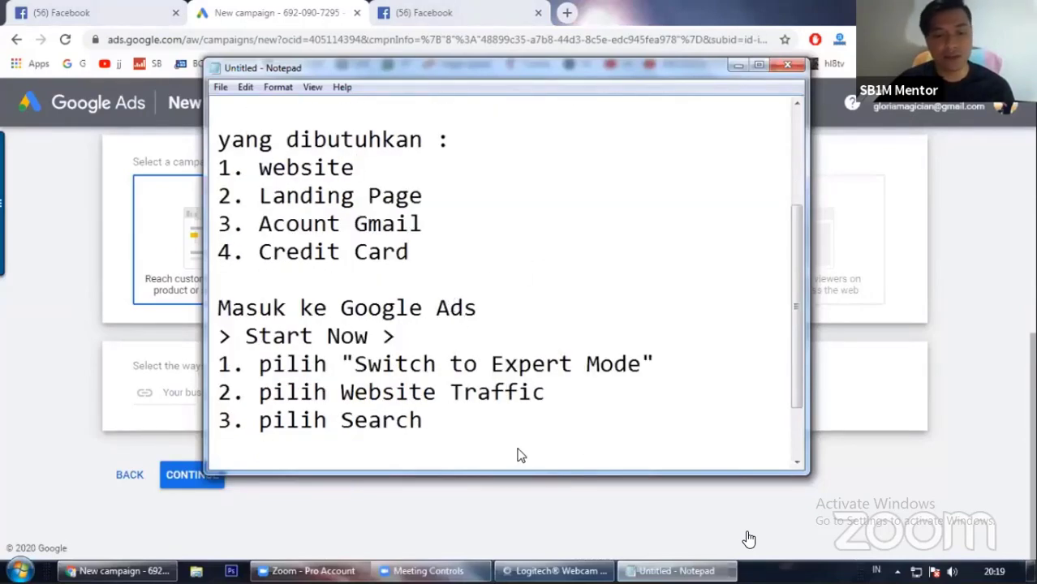
pyautogui.click(358, 169)
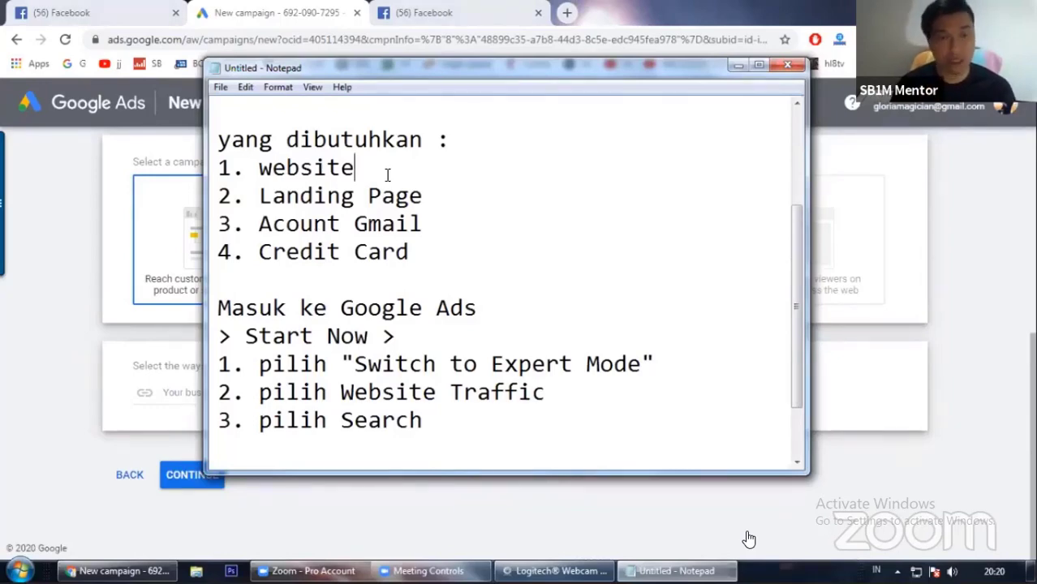
pyautogui.press('Return')
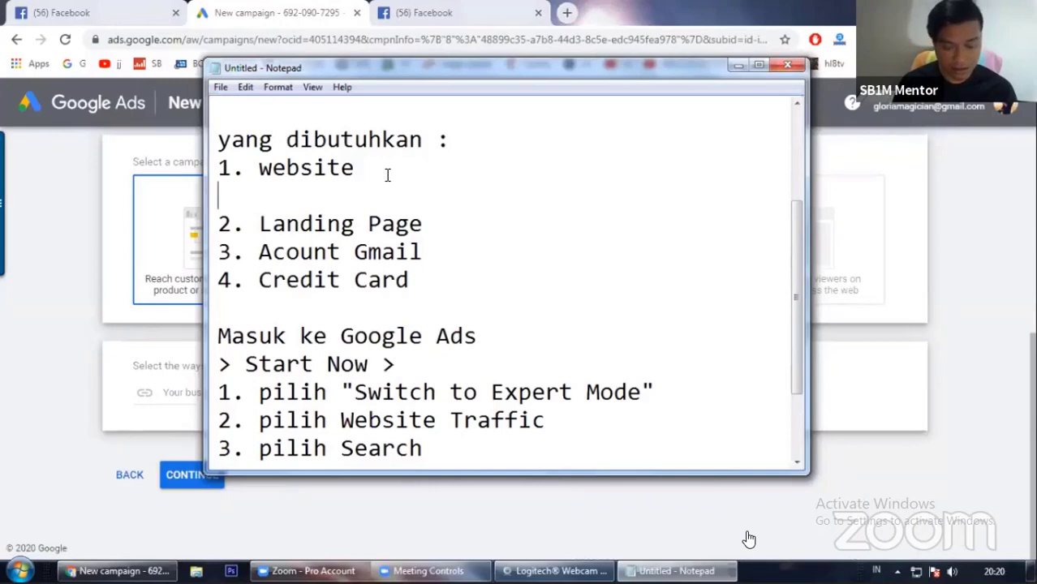
pyautogui.write('(ba')
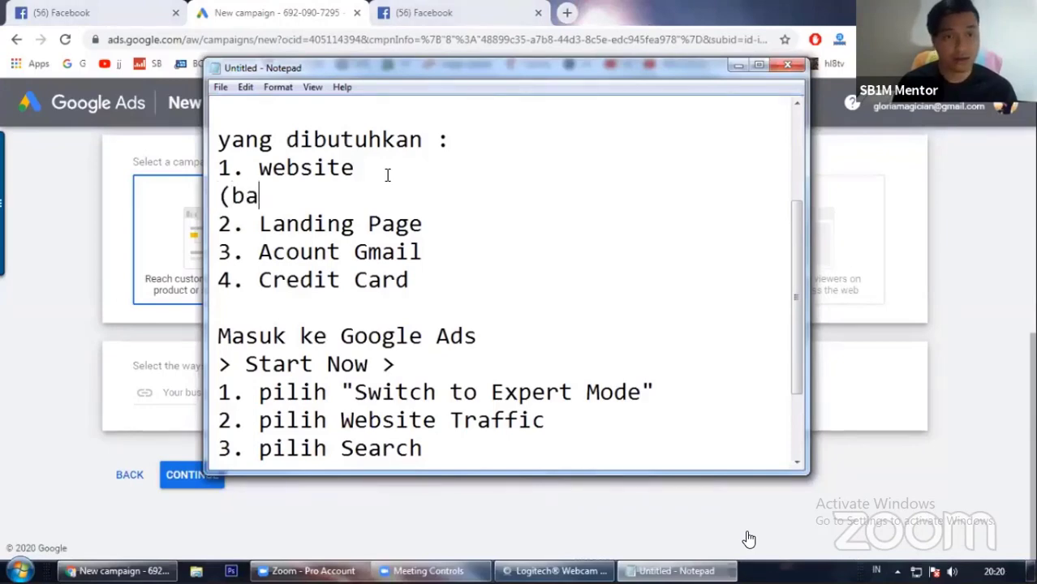
pyautogui.write('gi yg belum pun')
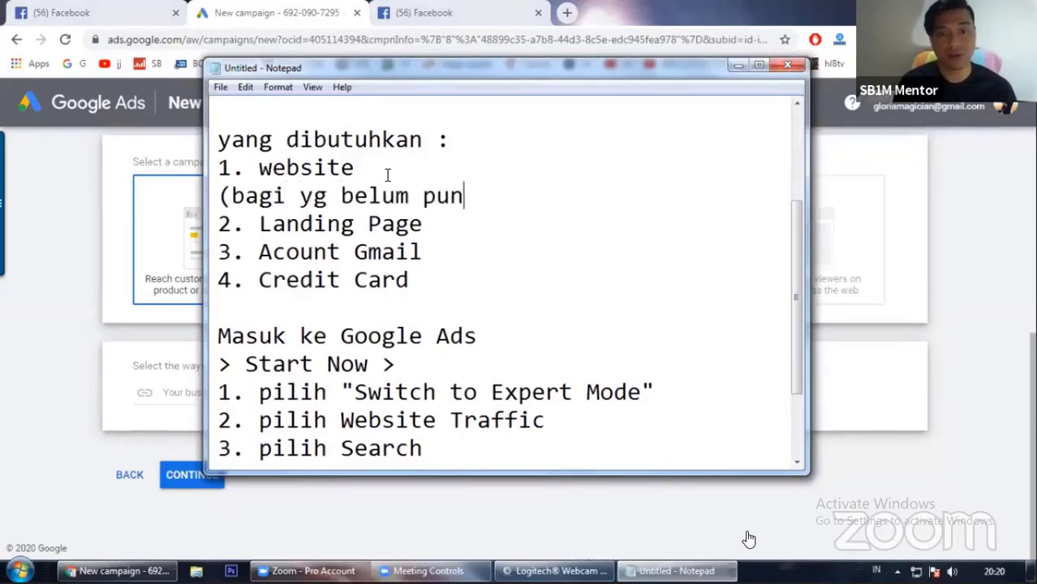
pyautogui.write('ya website')
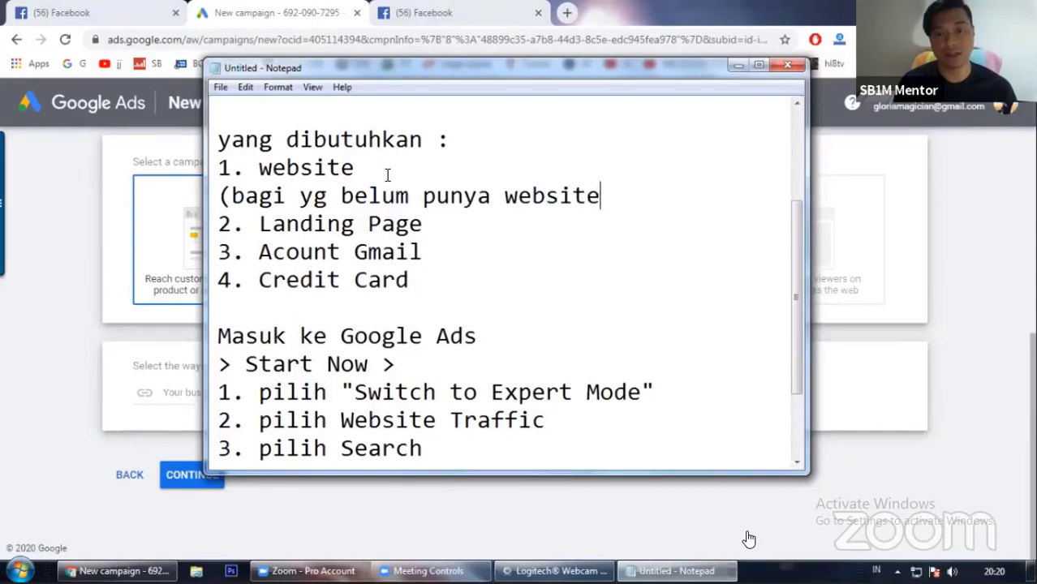
pyautogui.write(' , ')
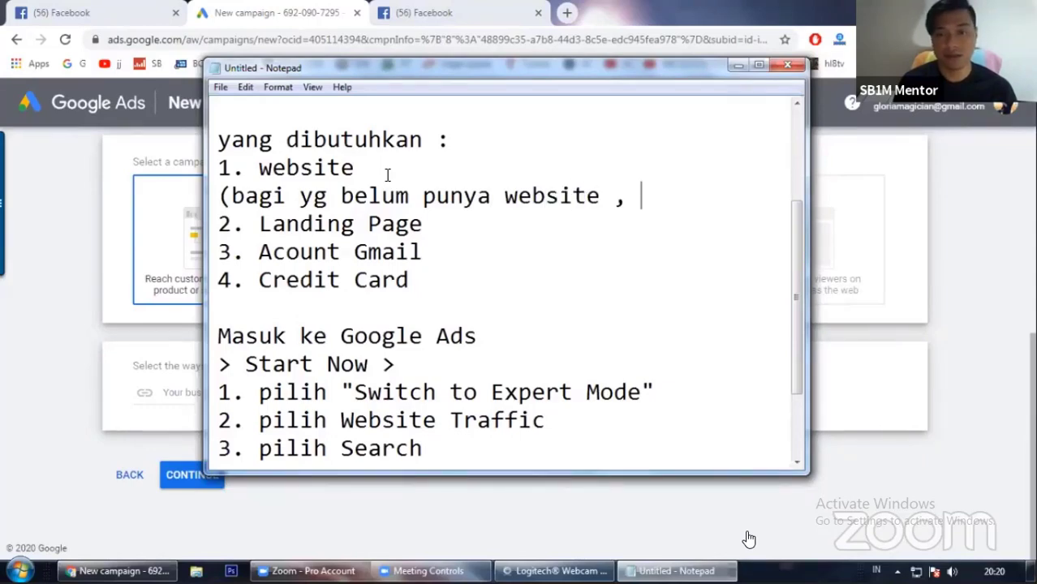
pyautogui.write('bisa ke ')
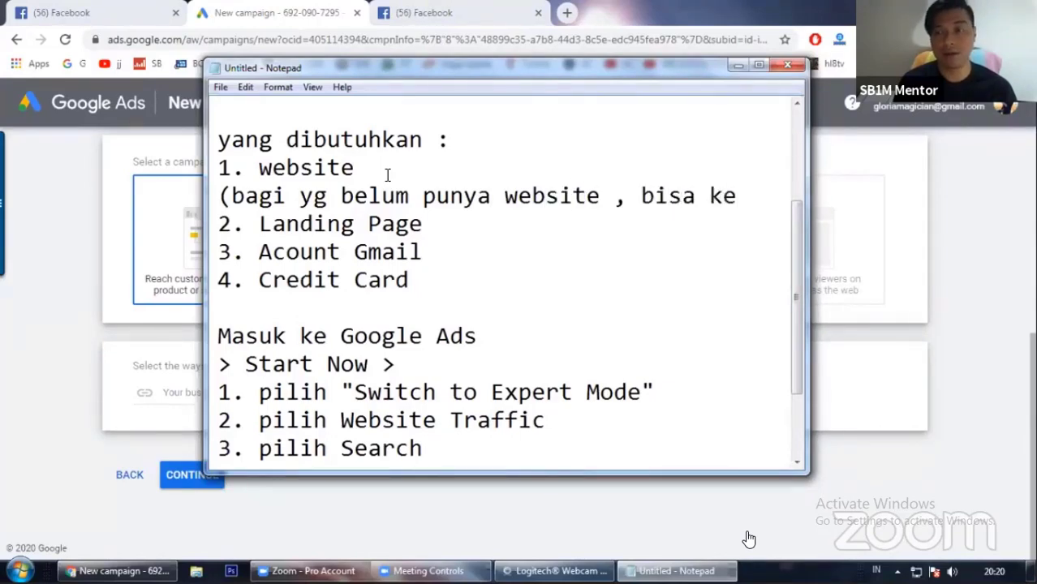
pyautogui.write('antonsb')
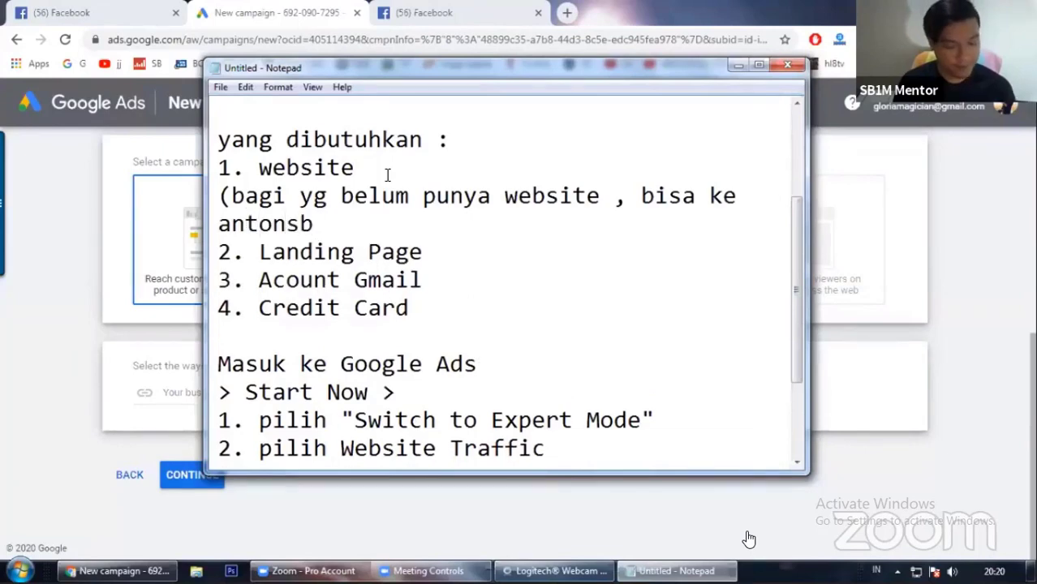
pyautogui.write('1m.com/')
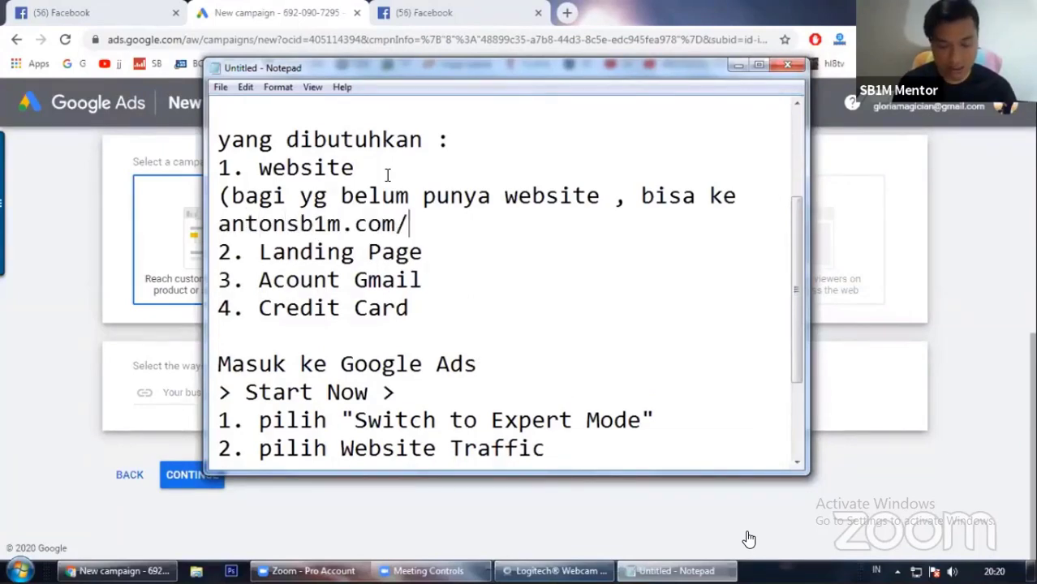
pyautogui.write('dewaweb ')
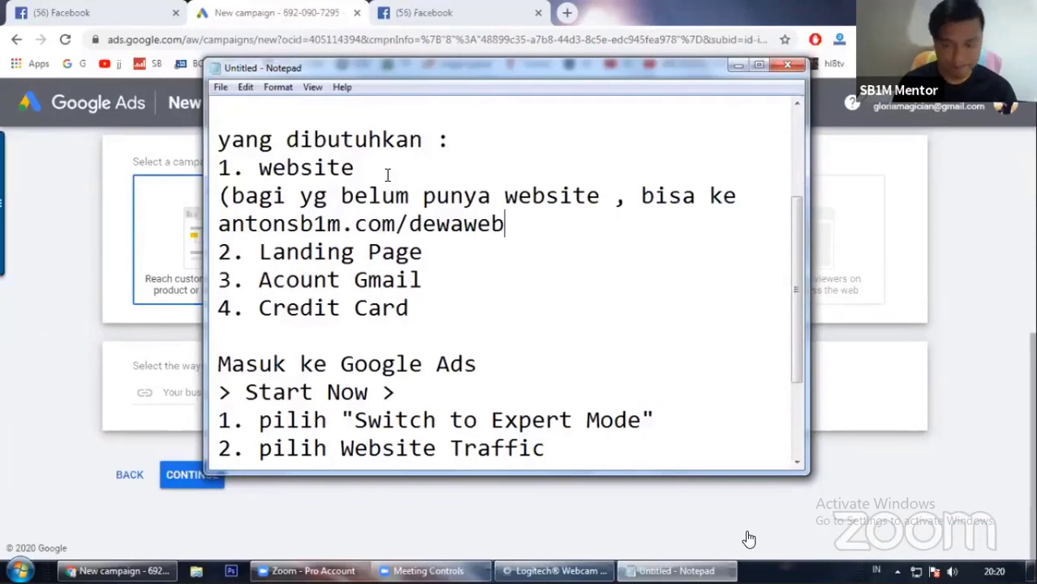
pyautogui.write(')')
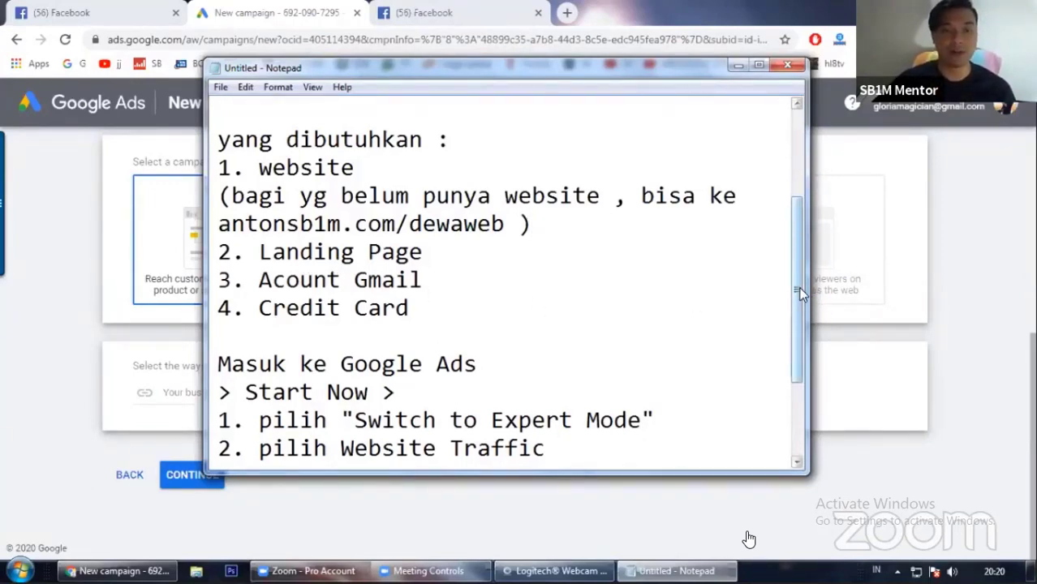
pyautogui.moveTo(798, 287); pyautogui.dragTo(799, 360)
pyautogui.click(359, 364)
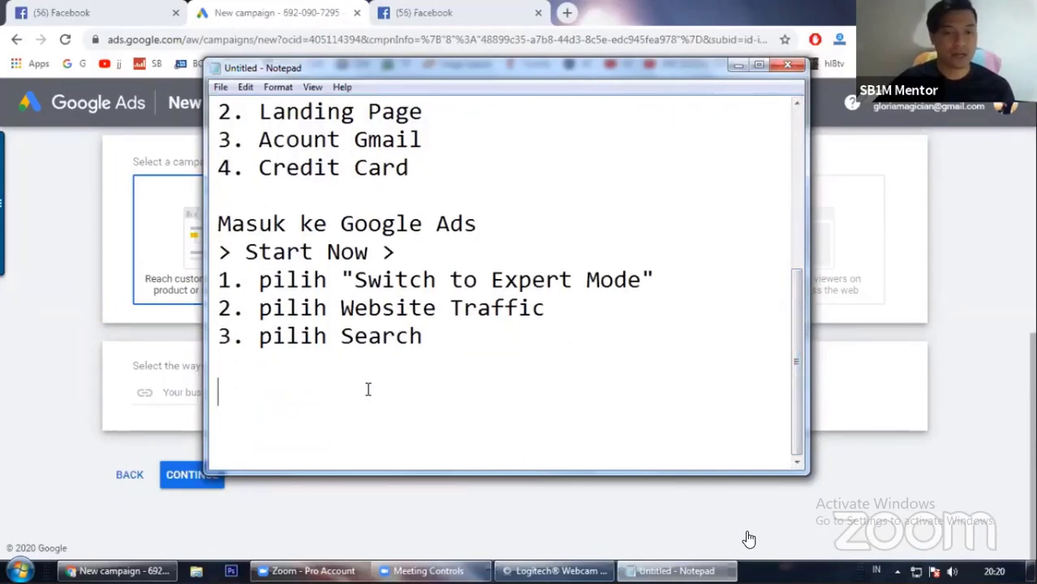
pyautogui.click(74, 364)
pyautogui.click(228, 393)
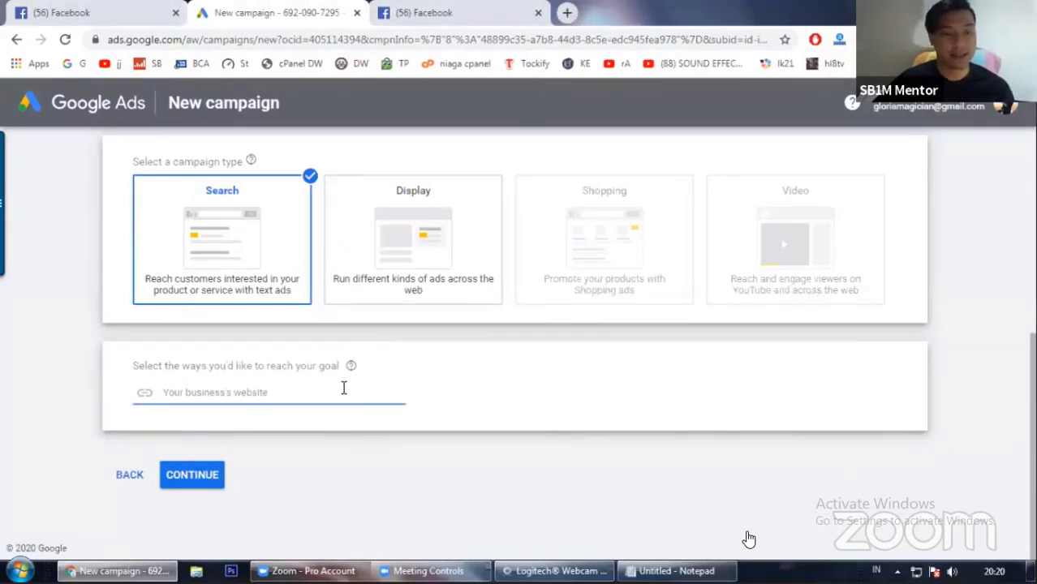
pyautogui.write('a')
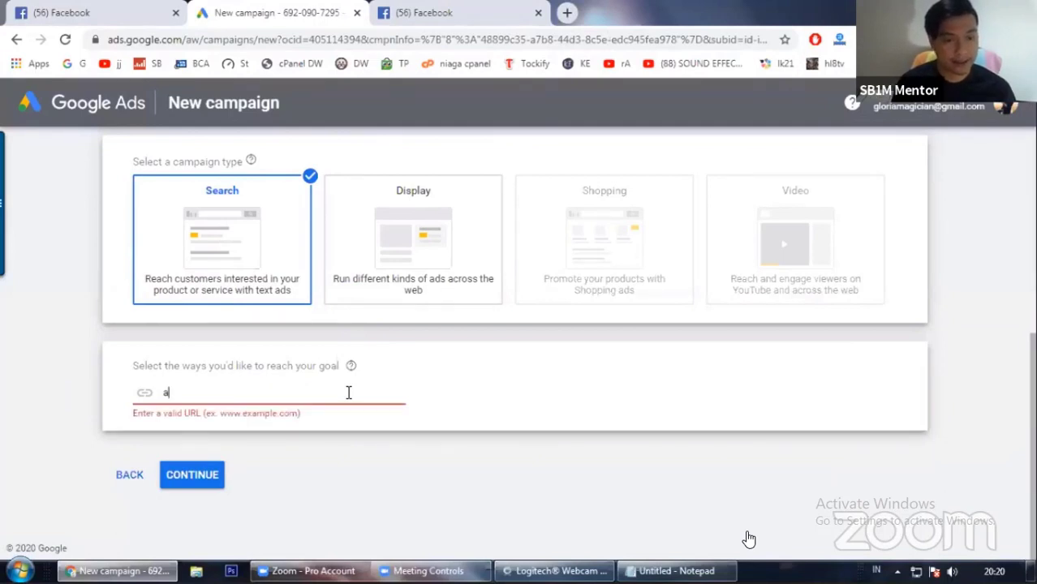
pyautogui.press('BackSpace')
pyautogui.write('www.')
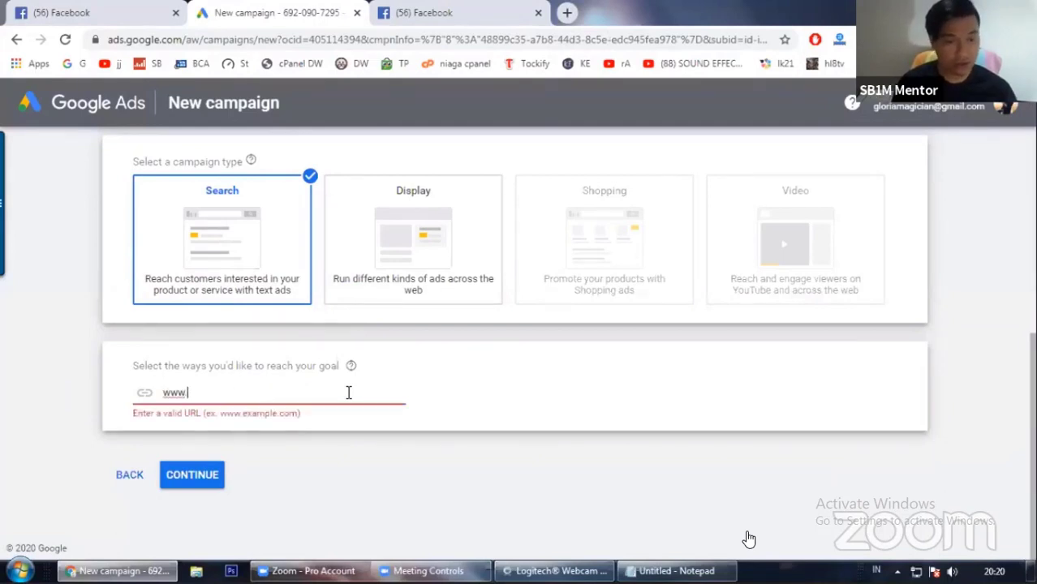
pyautogui.write('antonsb')
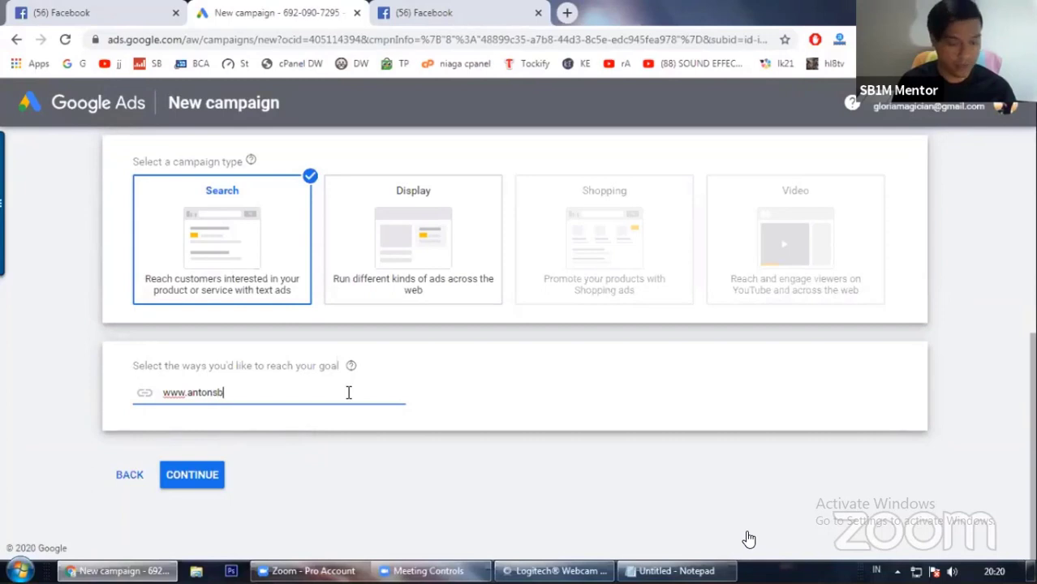
pyautogui.write('1m.com')
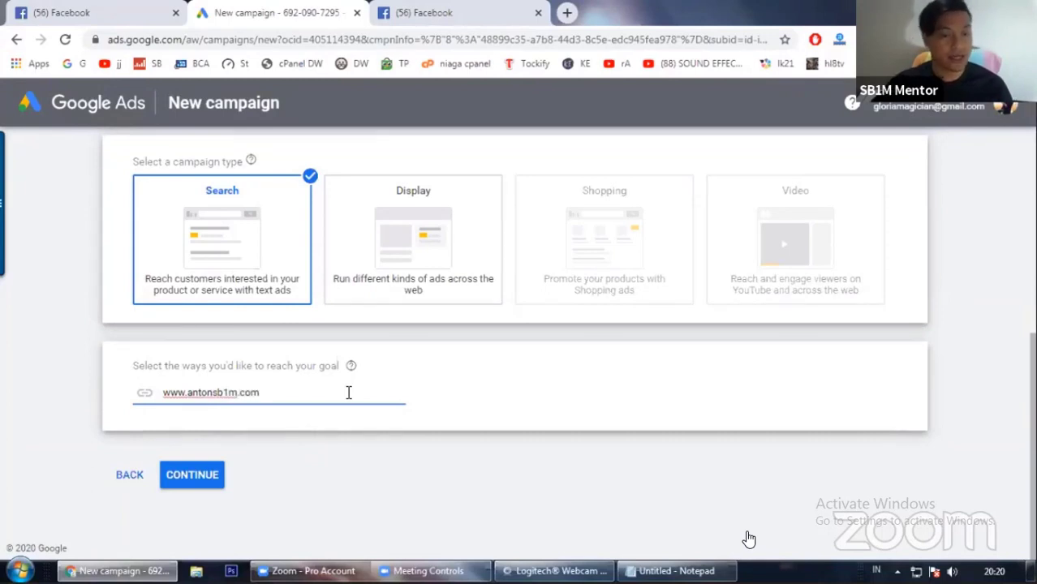
pyautogui.click(188, 482)
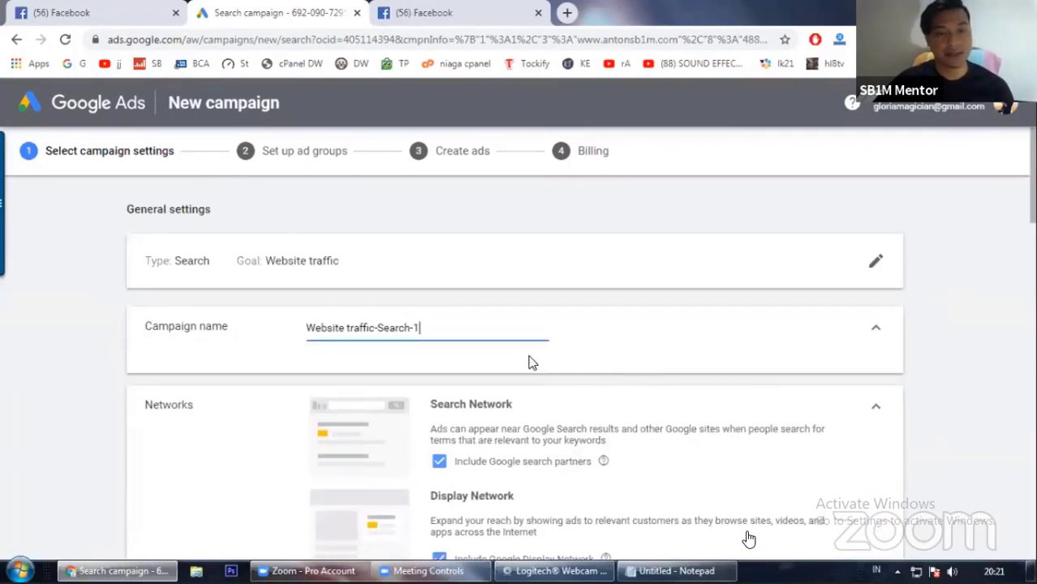
# Step: Add a step line reading '4. Masukan nama webiste' to the notes
pyautogui.scroll(-3, 257, 338)
pyautogui.scroll(3, 155, 348)
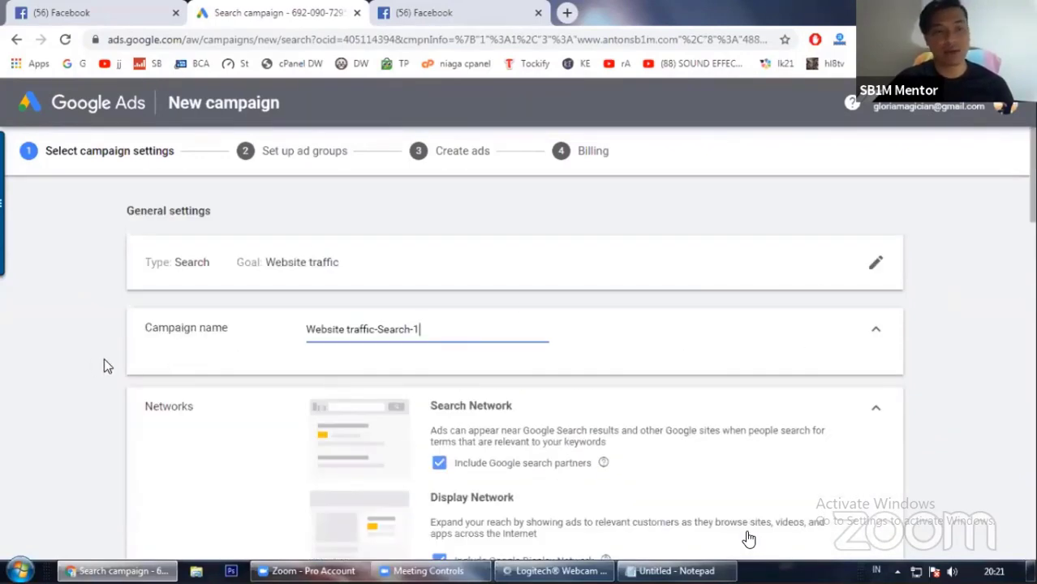
pyautogui.click(676, 571)
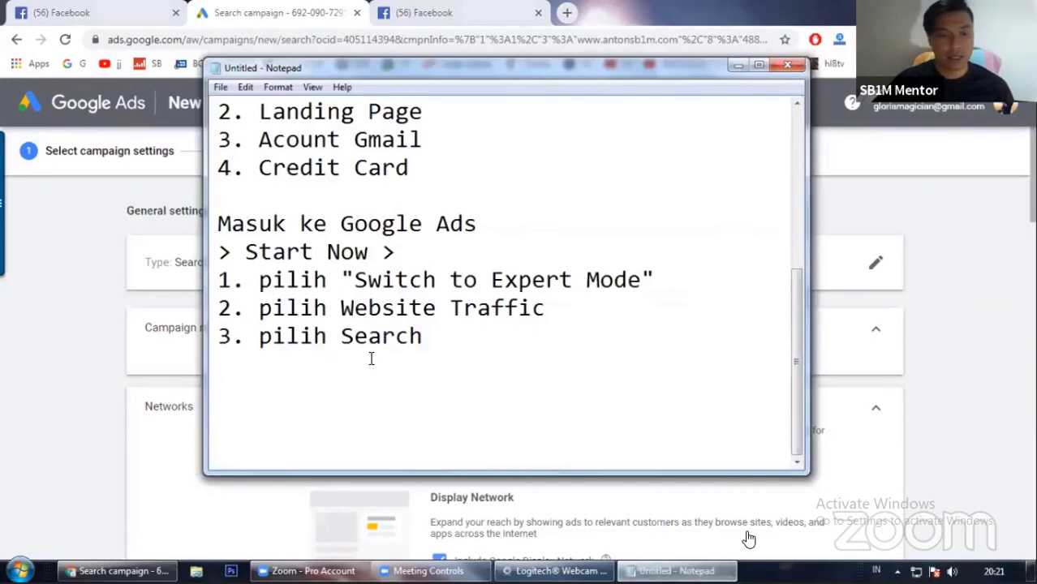
pyautogui.click(231, 362)
pyautogui.write('4. ')
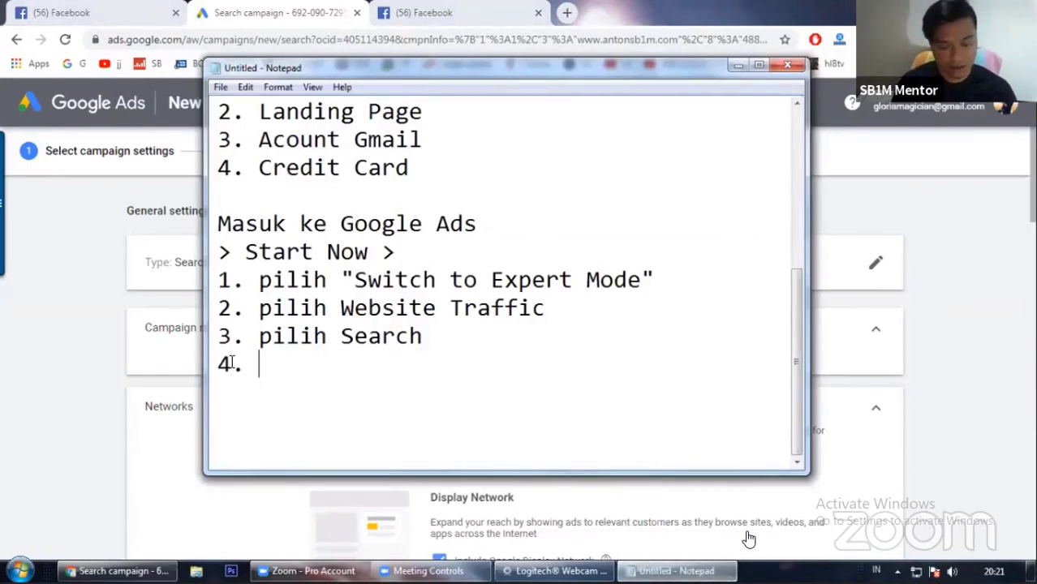
pyautogui.write('Masukan nama ')
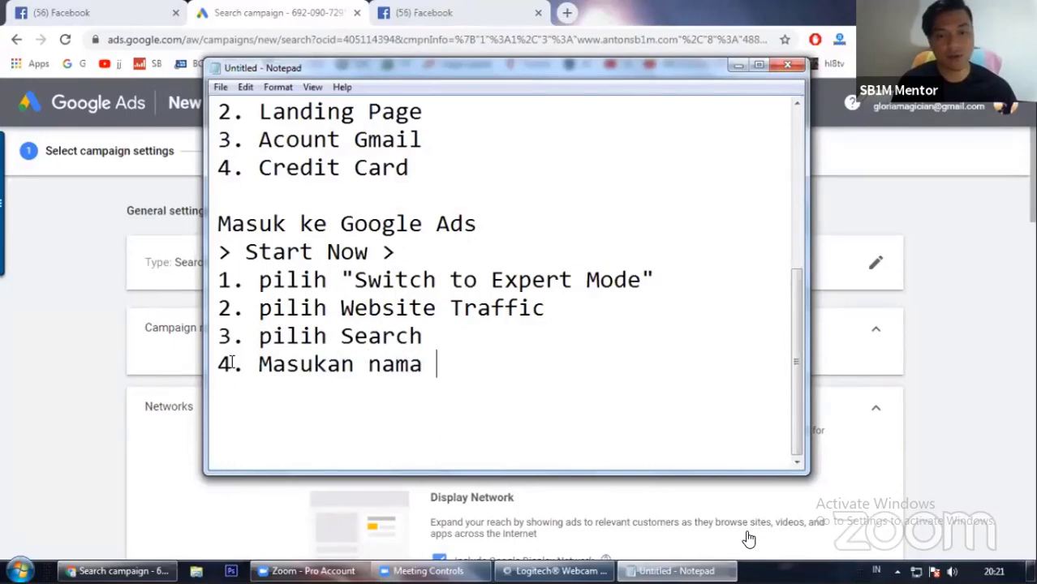
pyautogui.write('webiste')
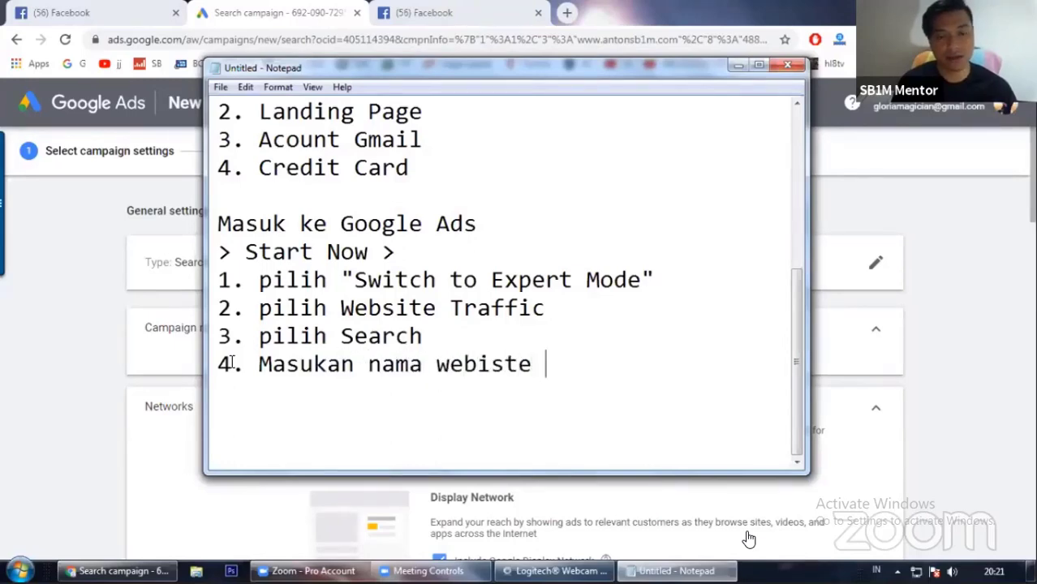
pyautogui.press('Return')
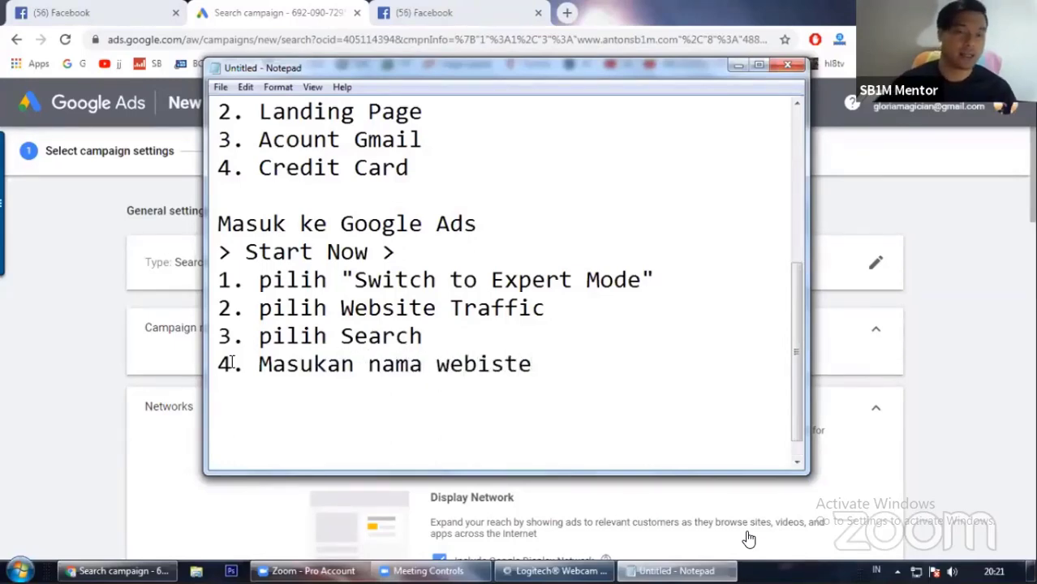
# Step: Rename the campaign to 'Belajar Internet'
pyautogui.click(106, 317)
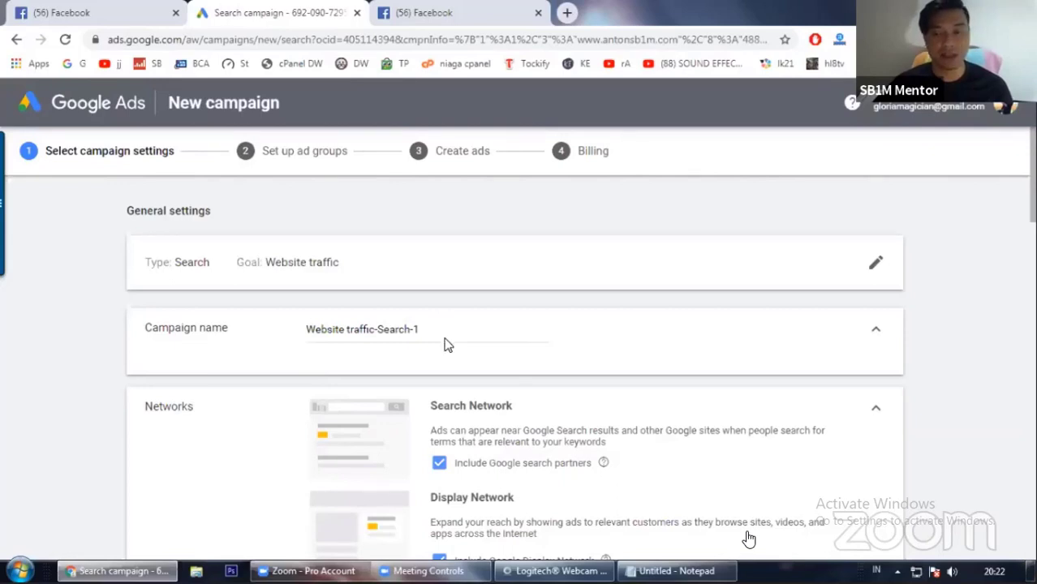
pyautogui.scroll(-1, 457, 345)
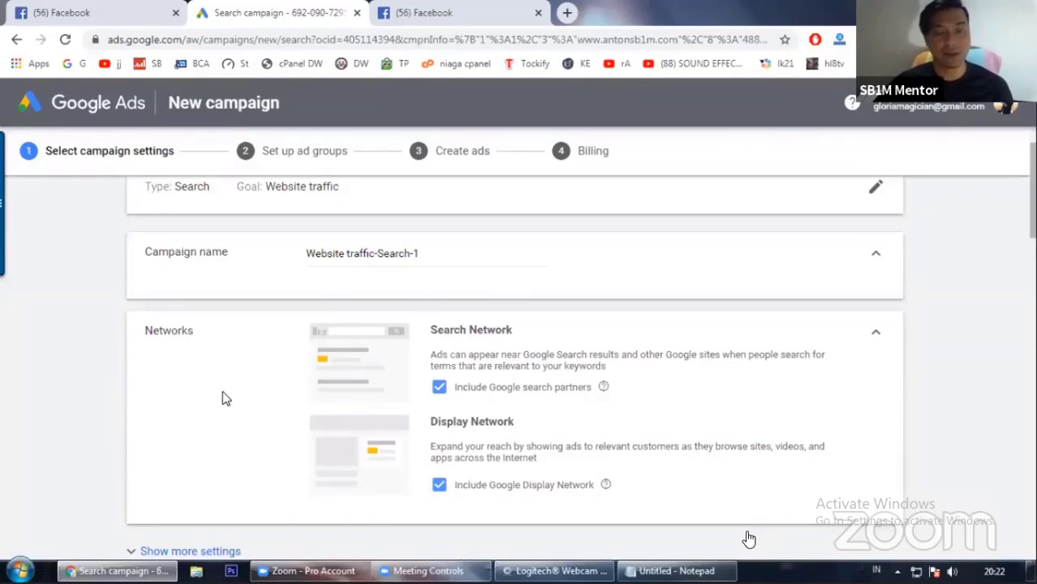
pyautogui.click(467, 258)
pyautogui.hotkey('ctrl', 'a')
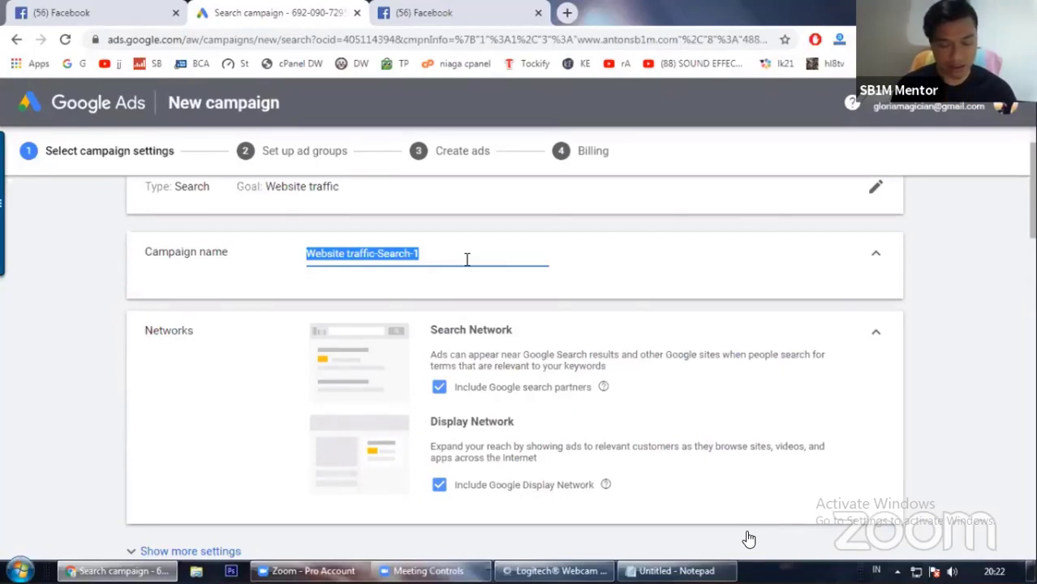
pyautogui.write('B')
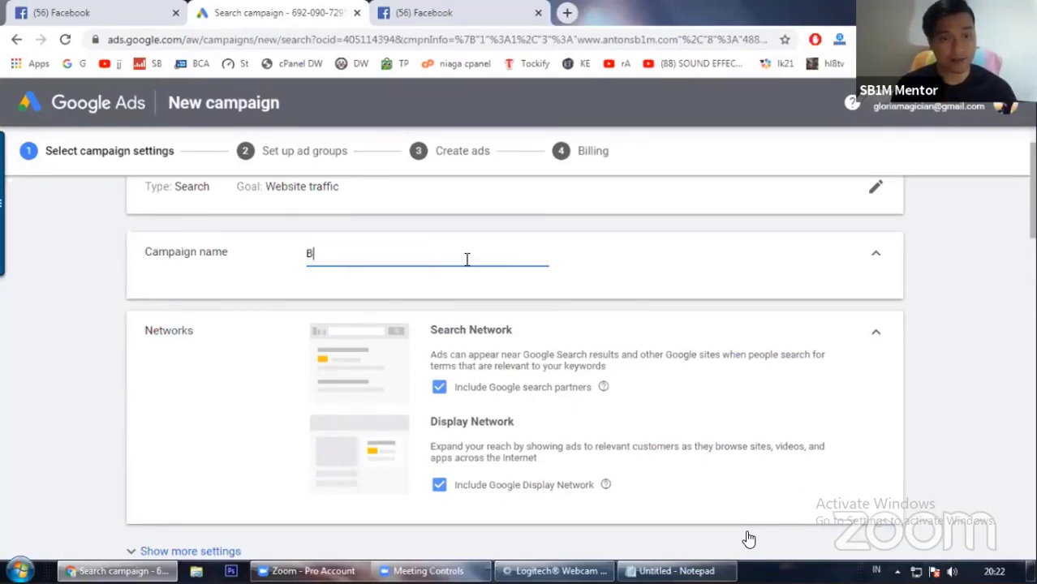
pyautogui.write('elajar ')
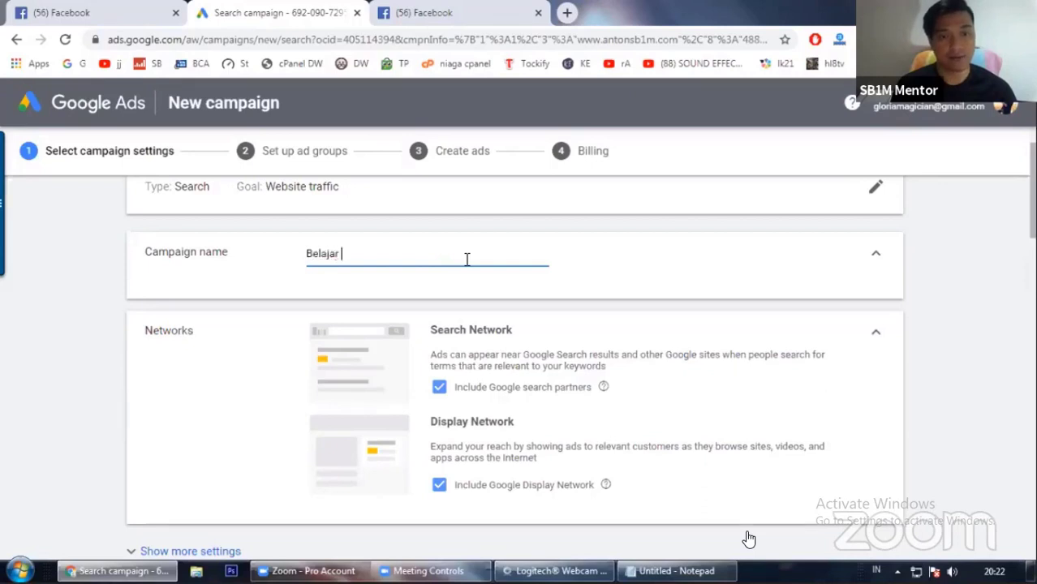
pyautogui.write('Internet')
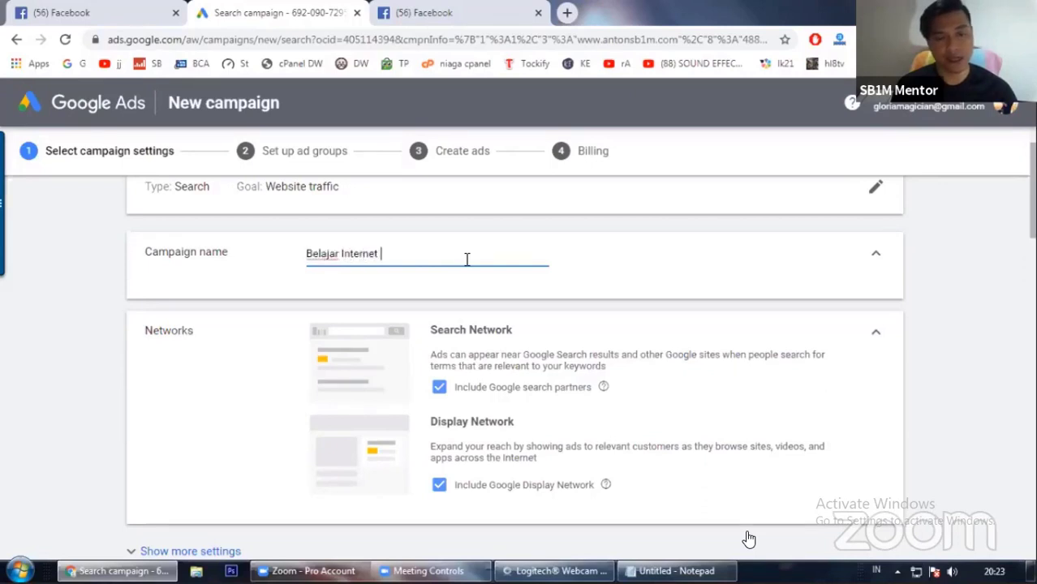
pyautogui.write(' Marketing')
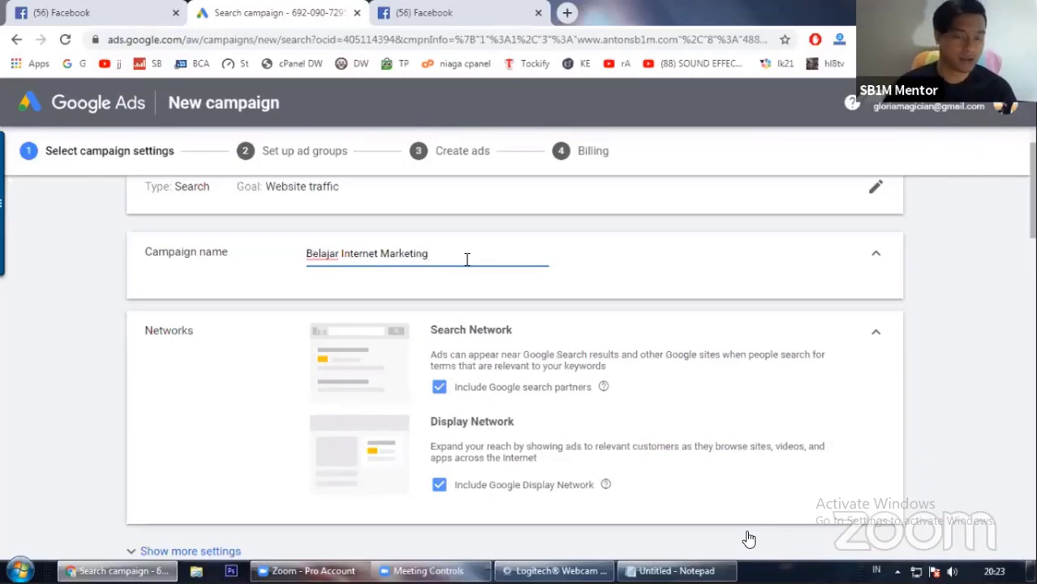
# Step: Extend the campaign name to 'Belajar Internet Marketing'
pyautogui.click(607, 261)
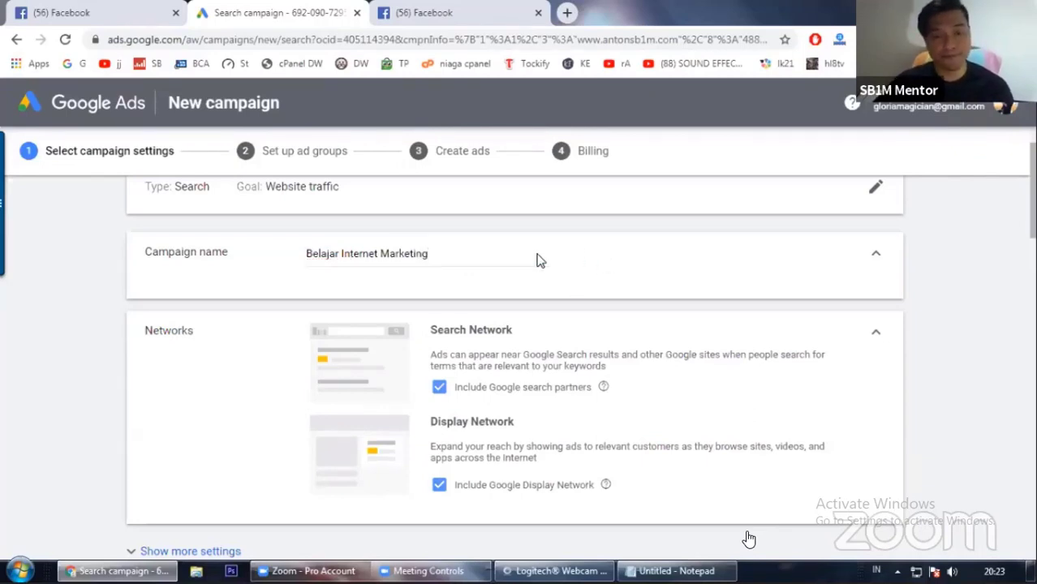
# Step: Exclude the Google Display Network from the campaign's networks, keeping only Search Network with search partners
pyautogui.scroll(-1, 276, 294)
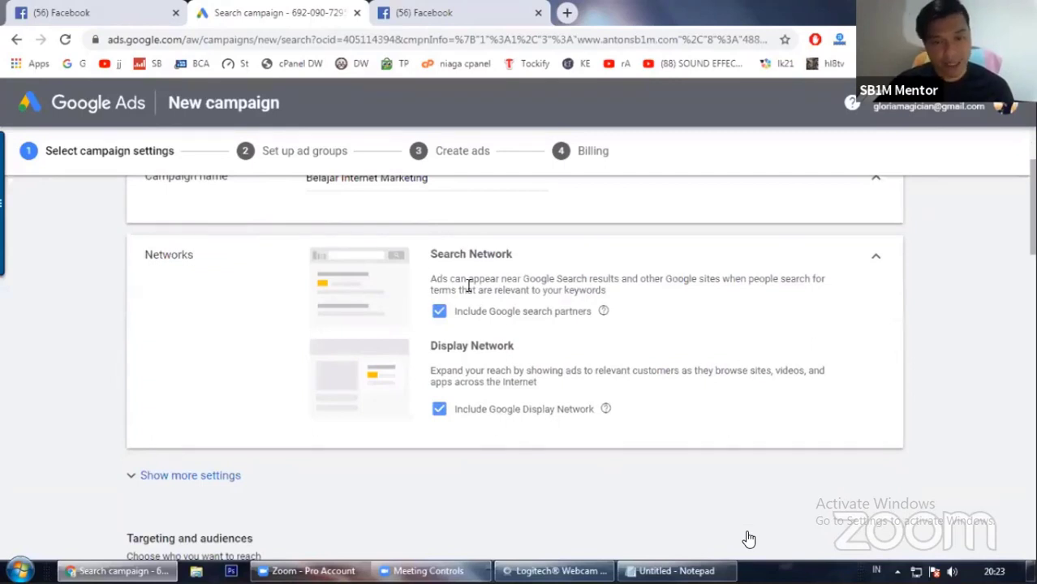
pyautogui.click(439, 411)
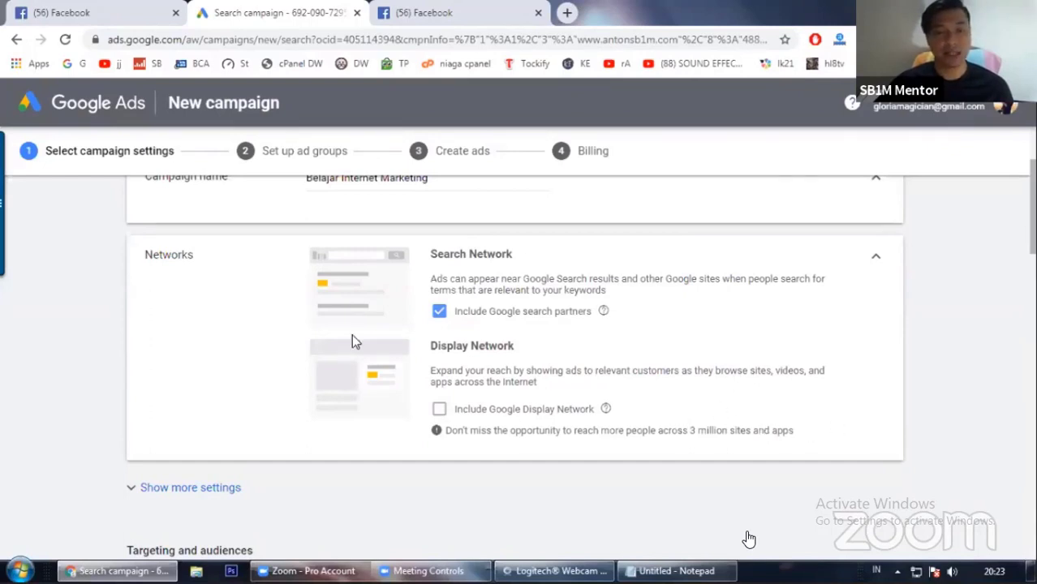
pyautogui.scroll(2, 506, 402)
pyautogui.scroll(-1, 506, 404)
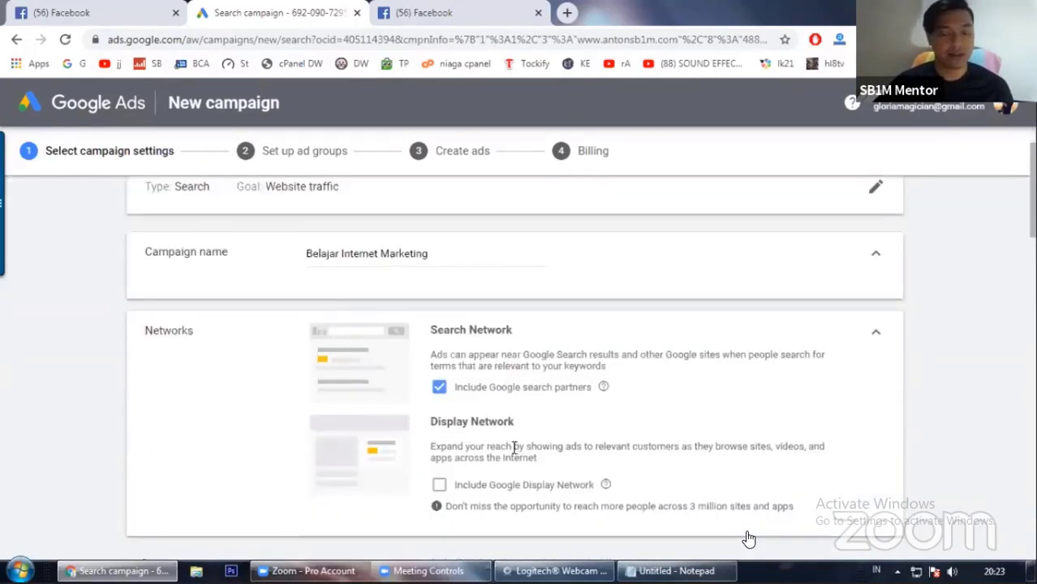
pyautogui.scroll(-3, 290, 366)
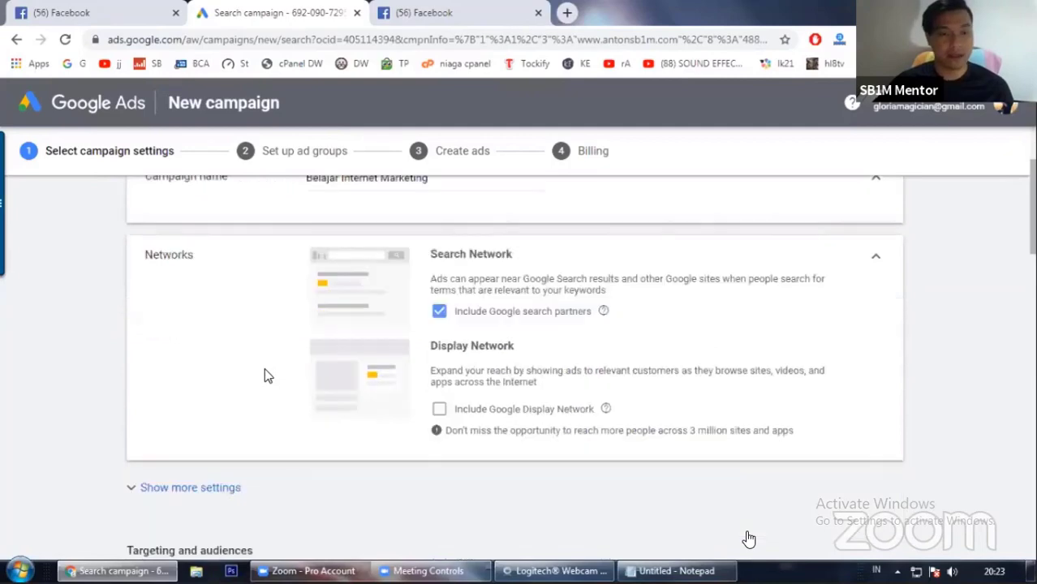
# Step: Expand and review the additional settings for start and end dates, campaign URL options and Dynamic Search Ads, then collapse them
pyautogui.click(250, 336)
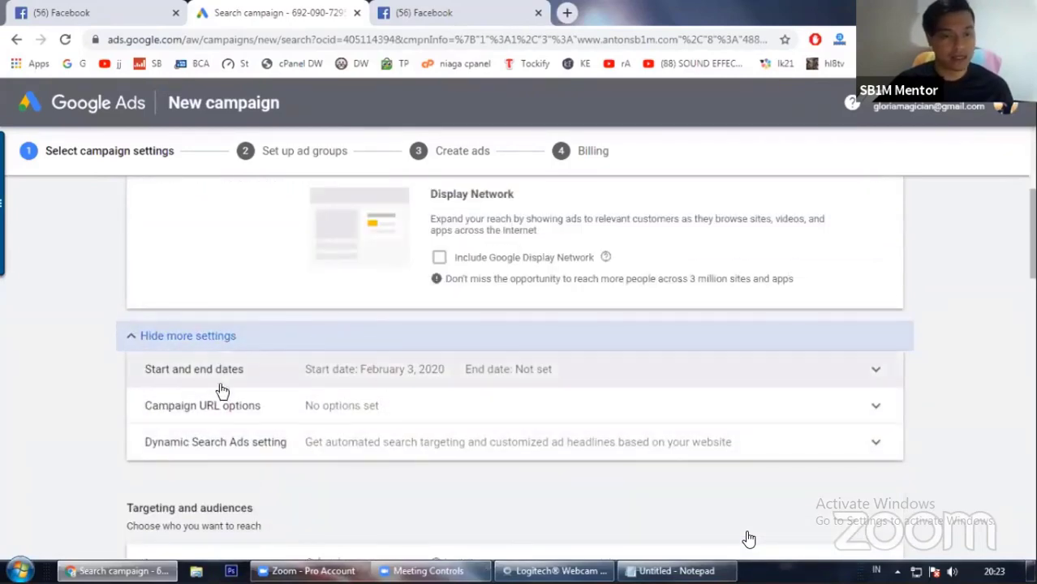
pyautogui.scroll(-1, 394, 370)
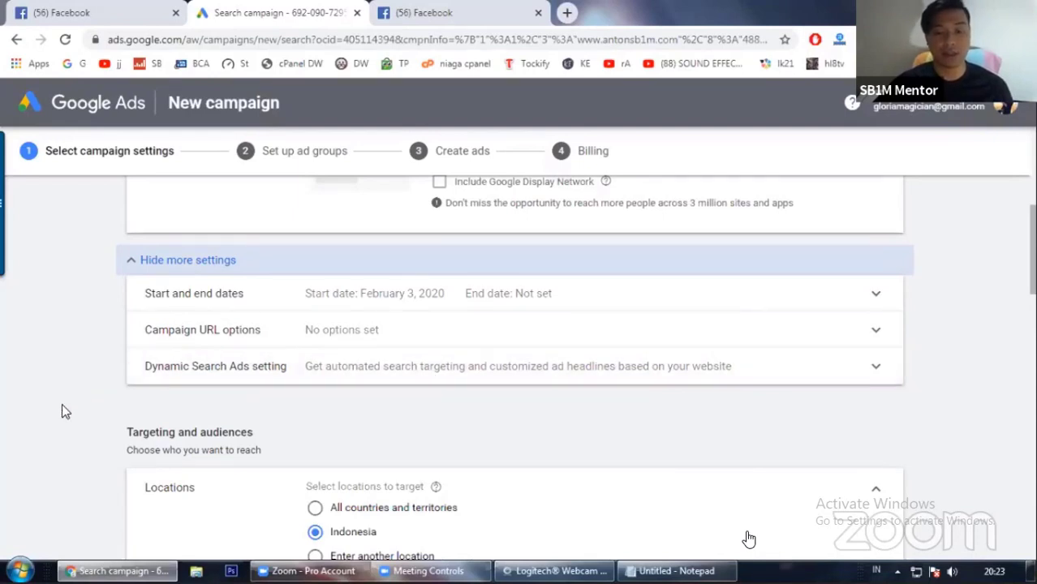
pyautogui.scroll(-1, 58, 404)
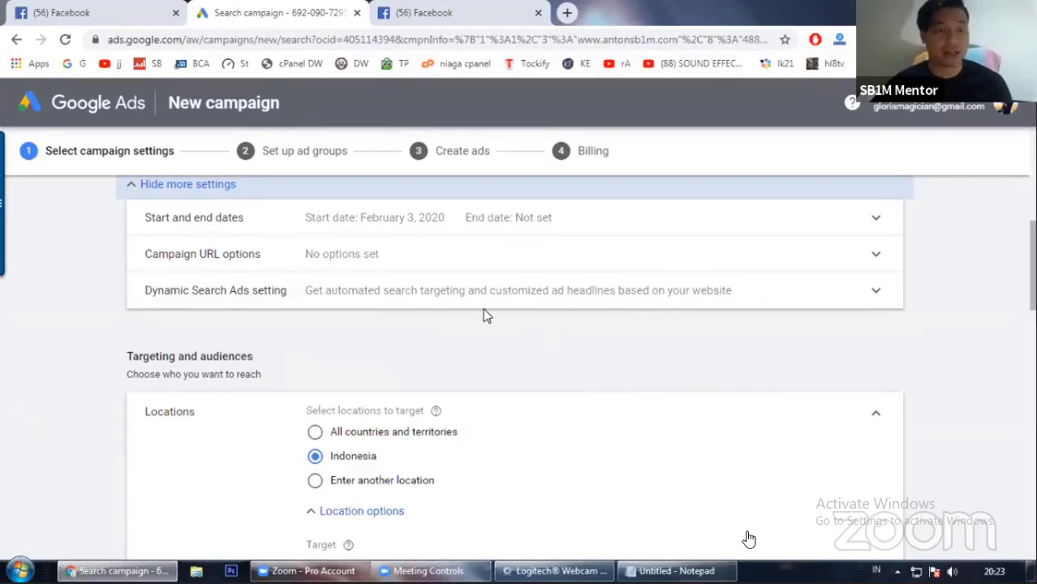
pyautogui.scroll(-1, 624, 335)
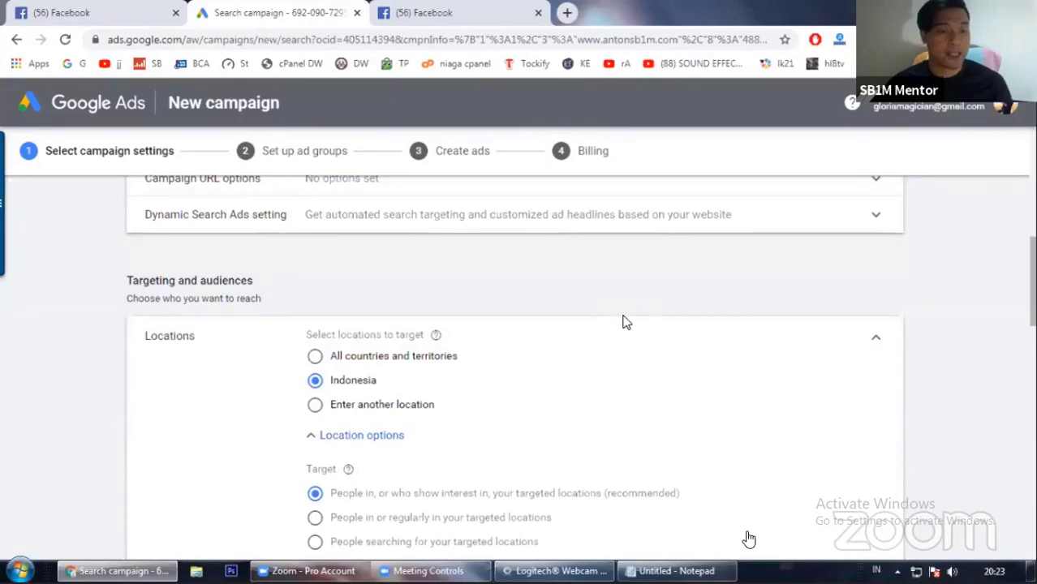
pyautogui.scroll(2, 623, 321)
pyautogui.click(174, 262)
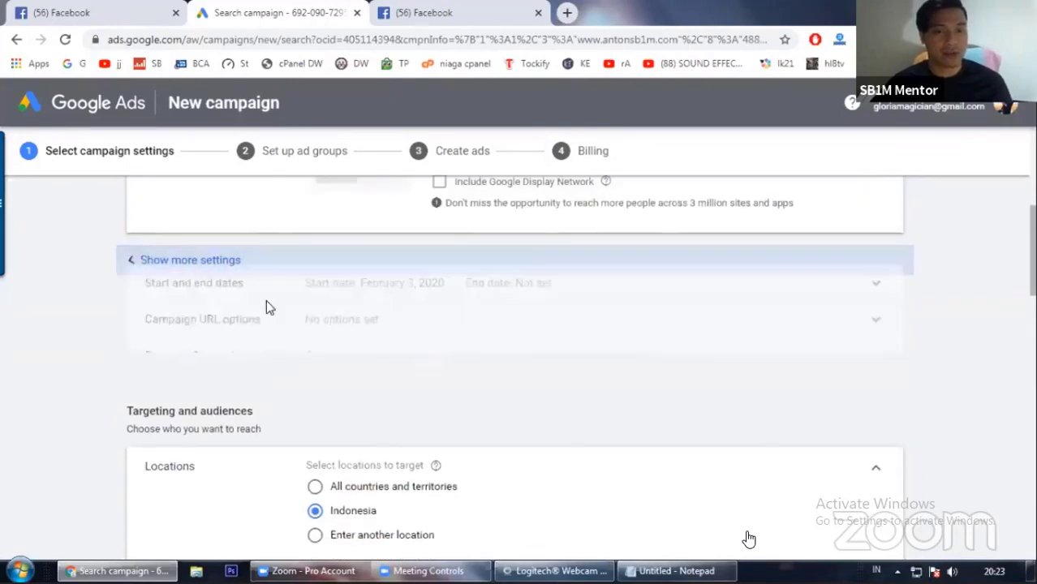
# Step: Change the targeted location to another location and add Jakarta, Indonesia province as the target
pyautogui.scroll(-1, 533, 316)
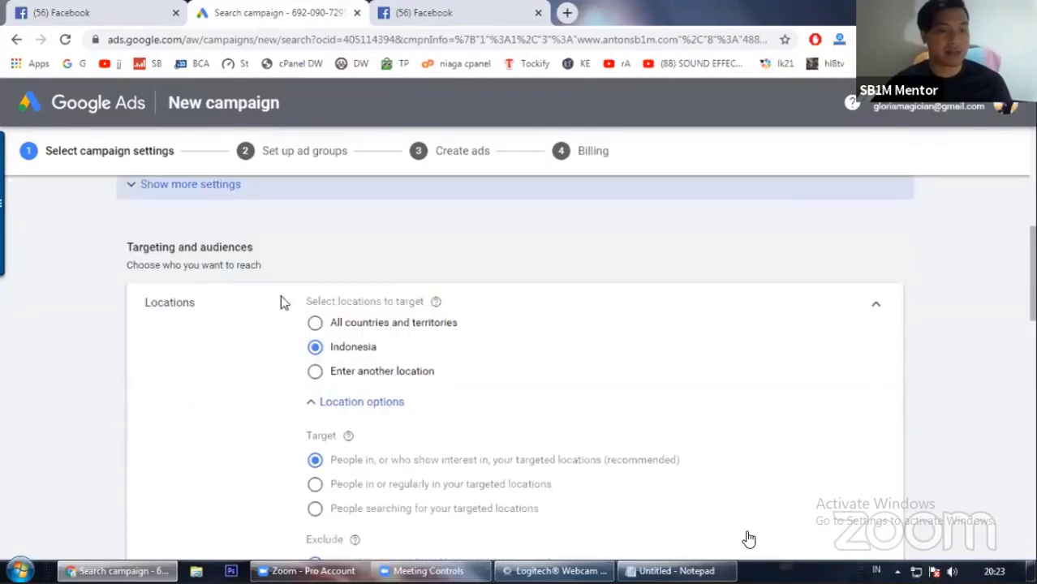
pyautogui.scroll(-1, 536, 336)
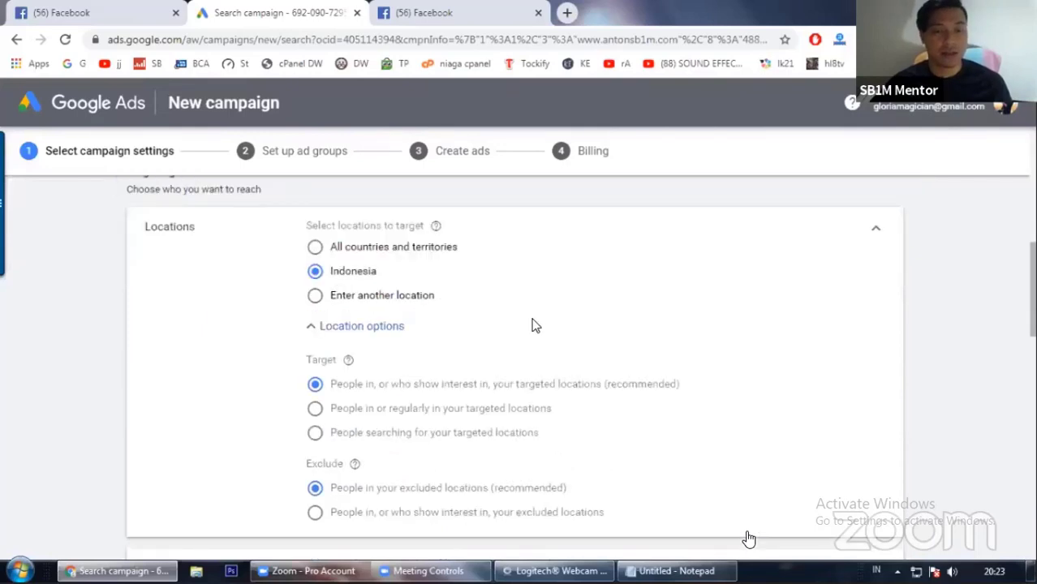
pyautogui.click(315, 297)
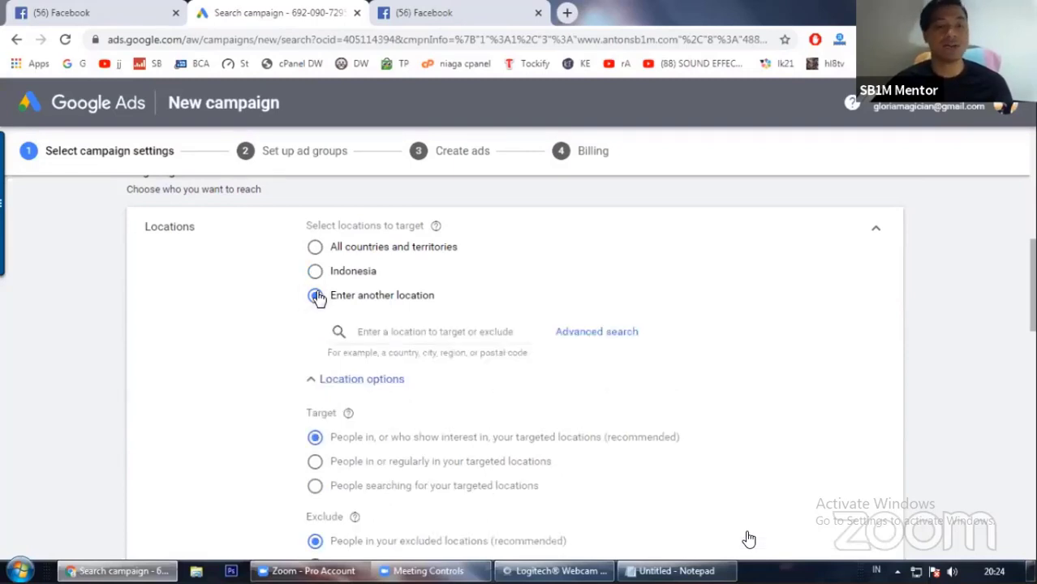
pyautogui.click(444, 341)
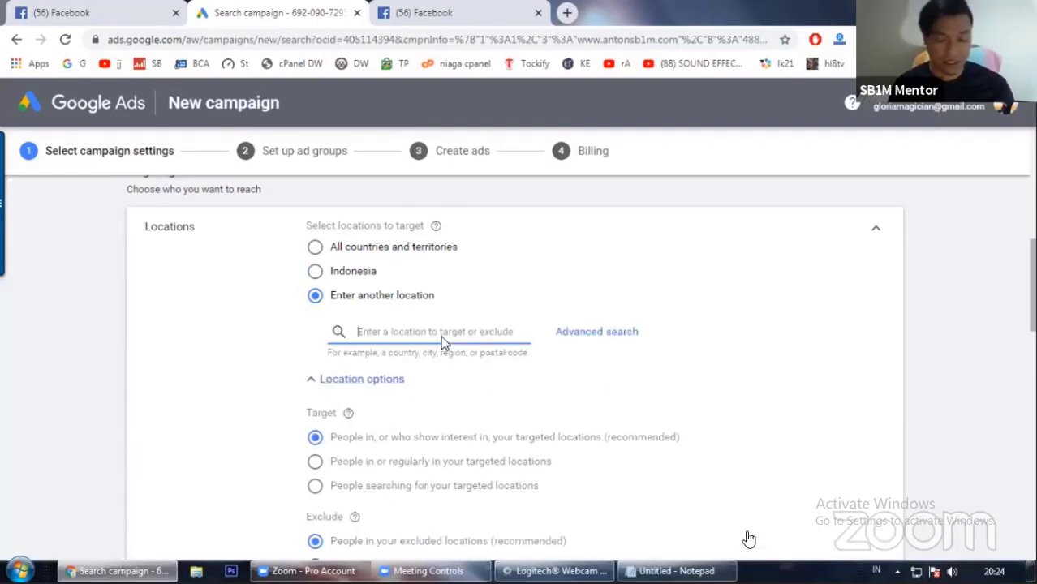
pyautogui.write('jakarta')
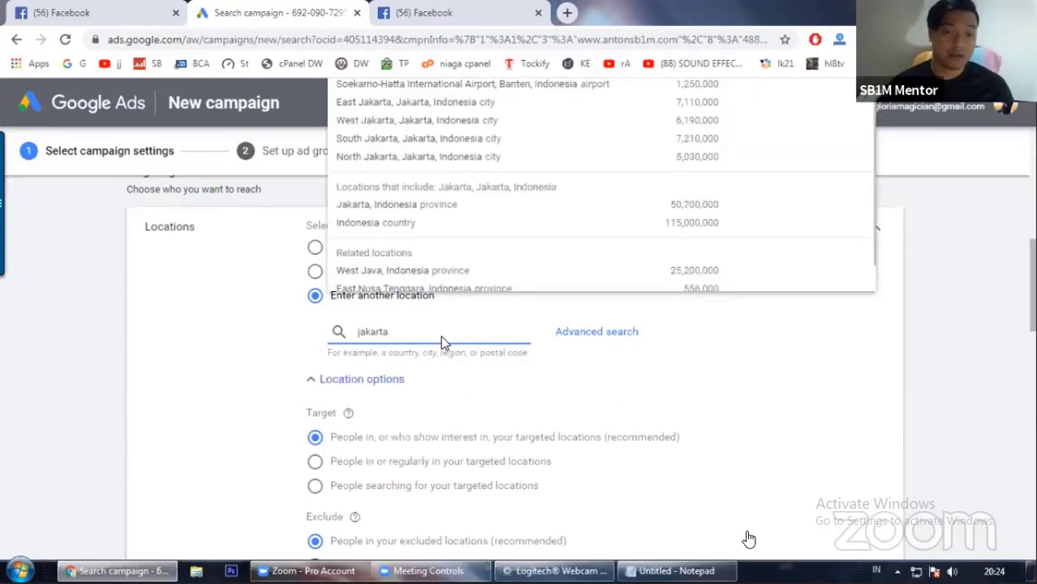
pyautogui.moveTo(434, 104)
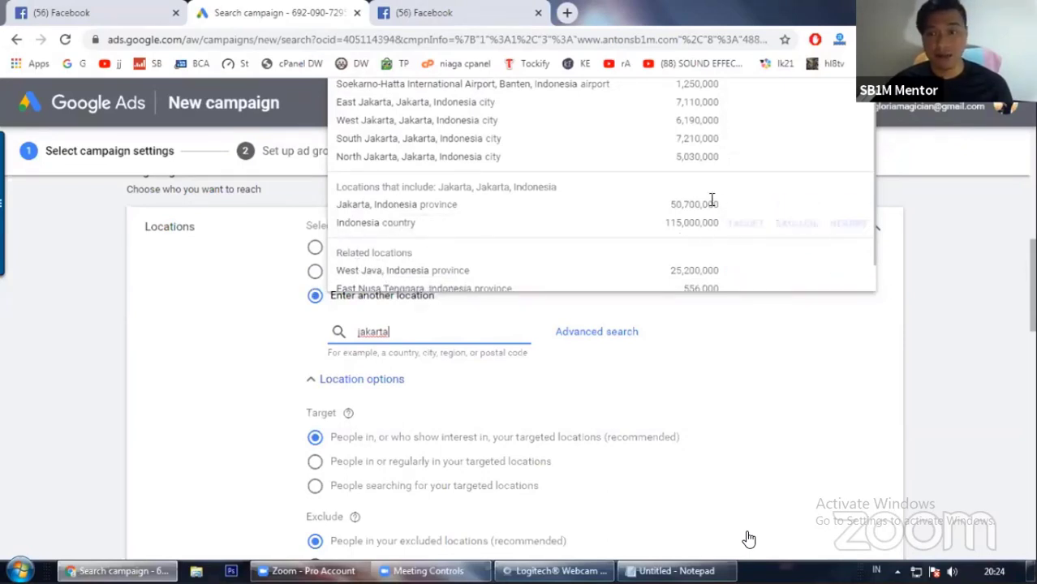
pyautogui.click(744, 204)
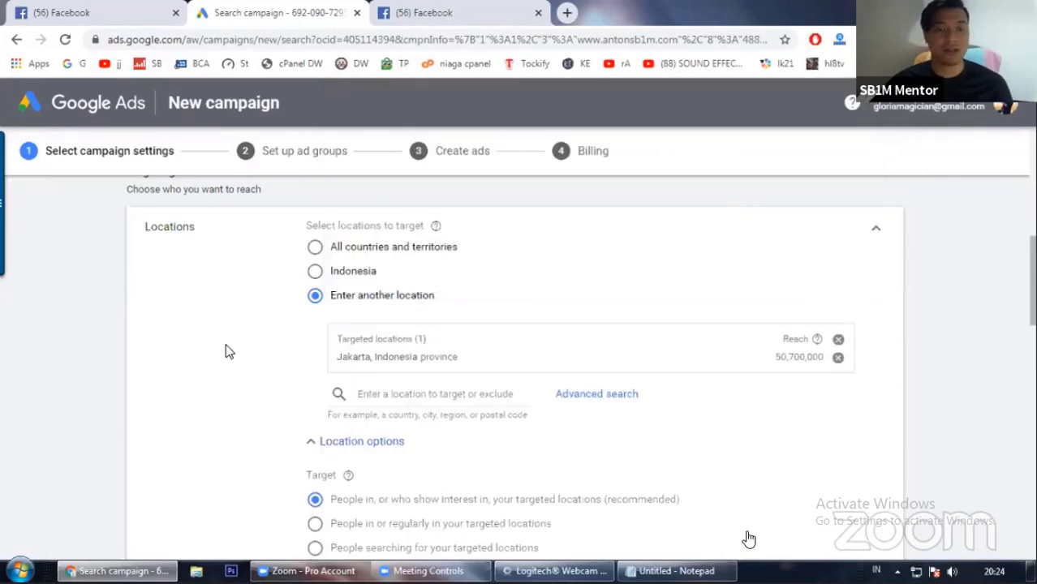
# Step: Review the location target and exclude options and the selected Indonesian and English languages
pyautogui.scroll(-1, 228, 350)
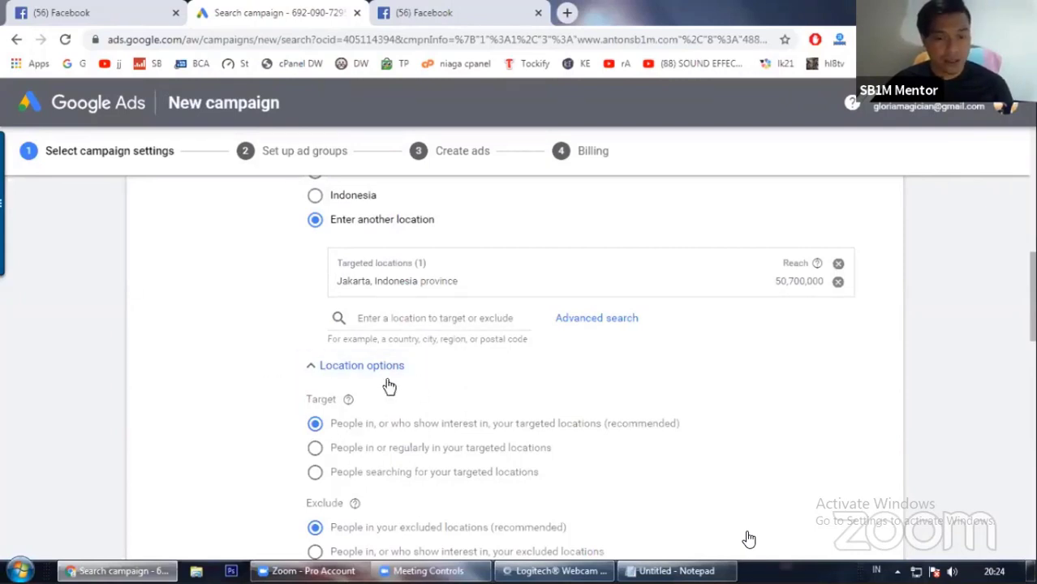
pyautogui.scroll(-1, 276, 416)
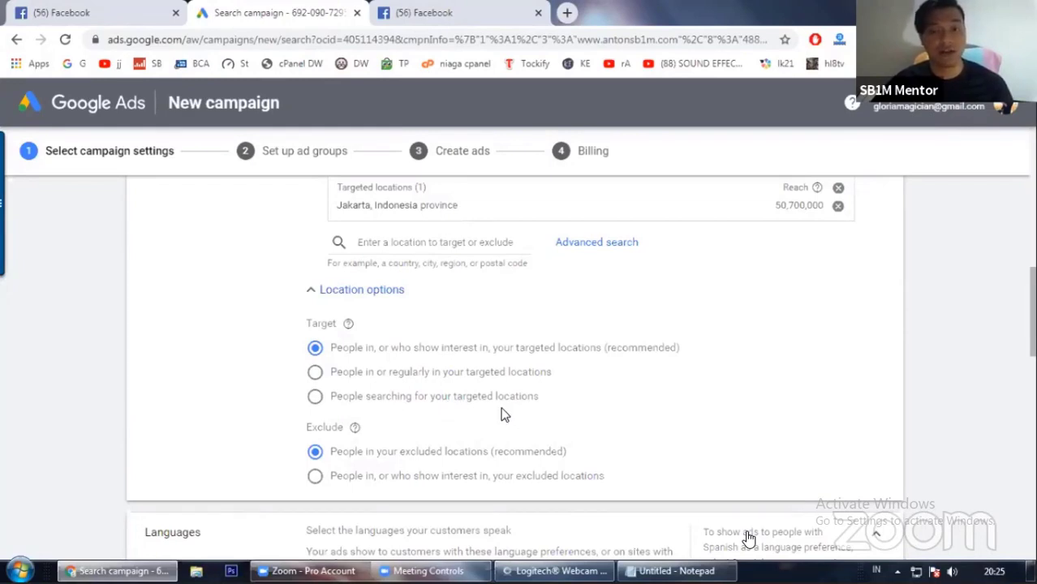
pyautogui.click(315, 348)
pyautogui.scroll(-1, 253, 394)
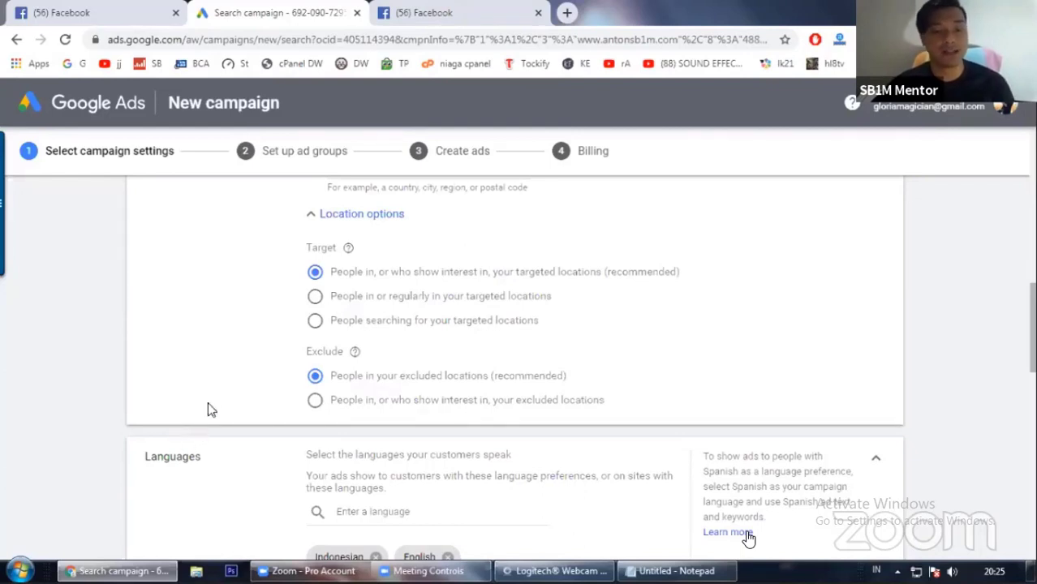
pyautogui.scroll(-1, 210, 404)
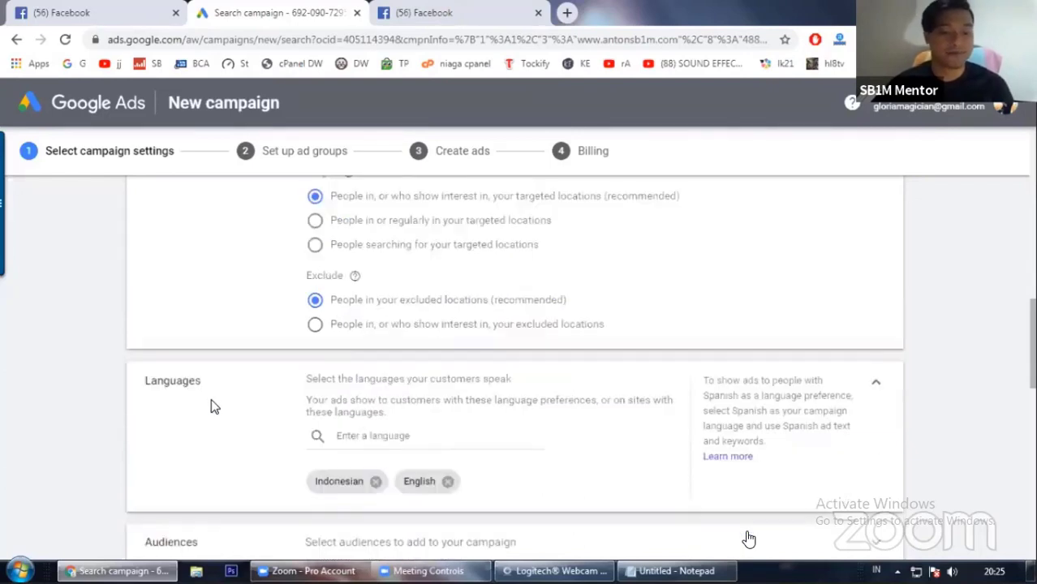
pyautogui.click(362, 438)
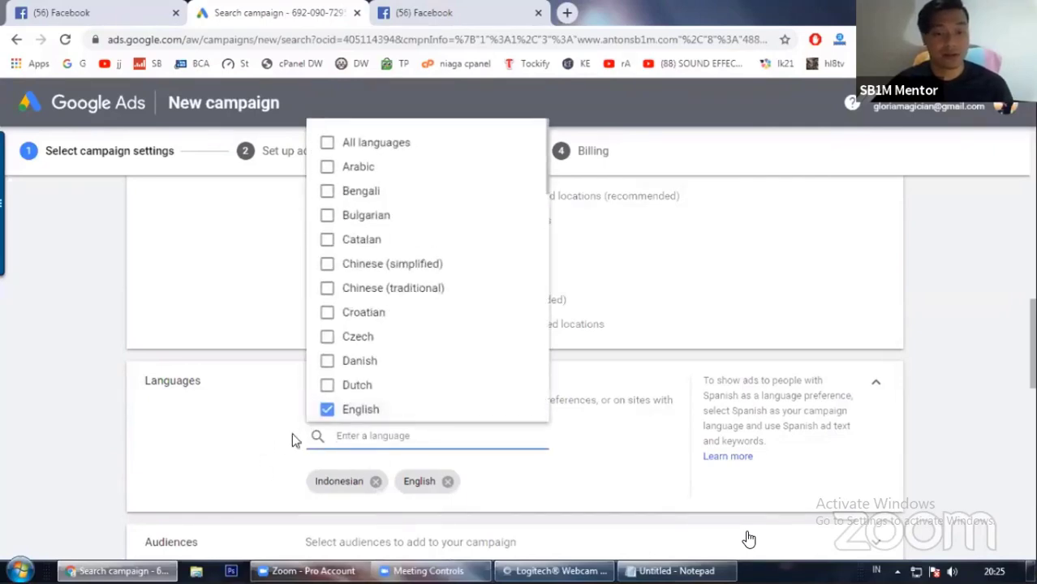
pyautogui.click(244, 434)
pyautogui.scroll(-1, 325, 423)
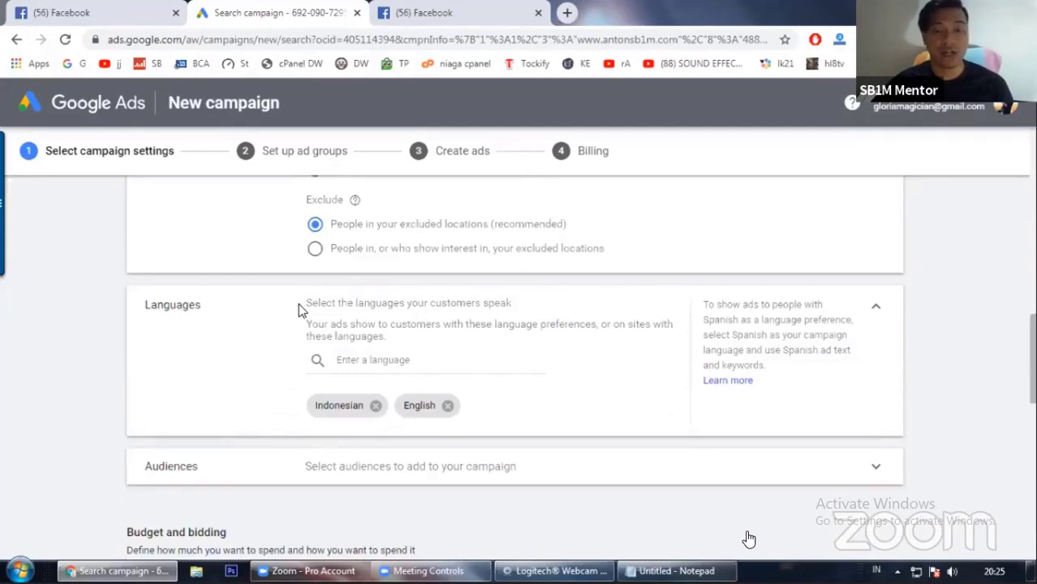
pyautogui.moveTo(301, 307); pyautogui.dragTo(512, 328)
pyautogui.click(541, 329)
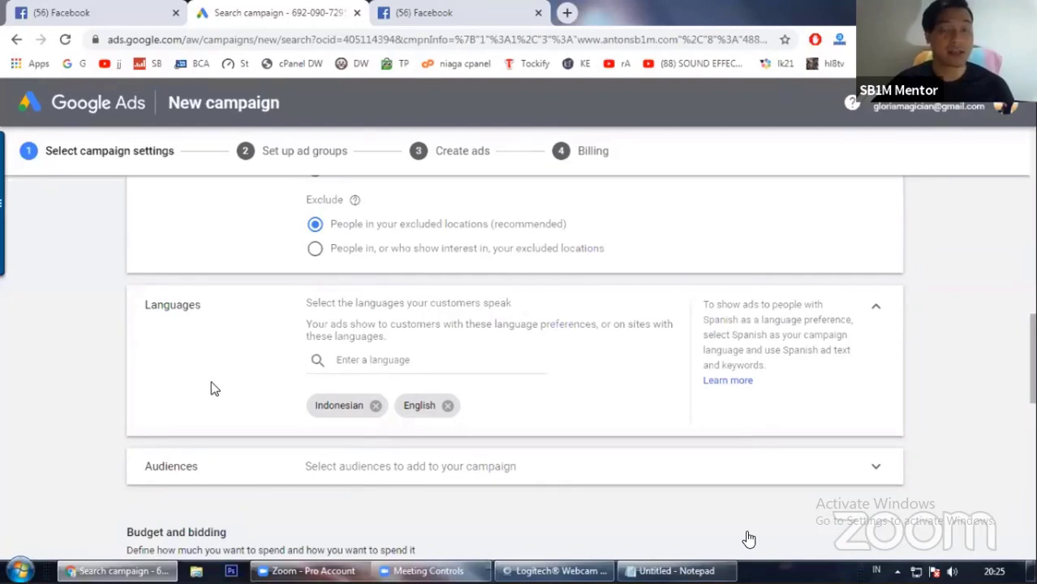
pyautogui.scroll(-1, 214, 387)
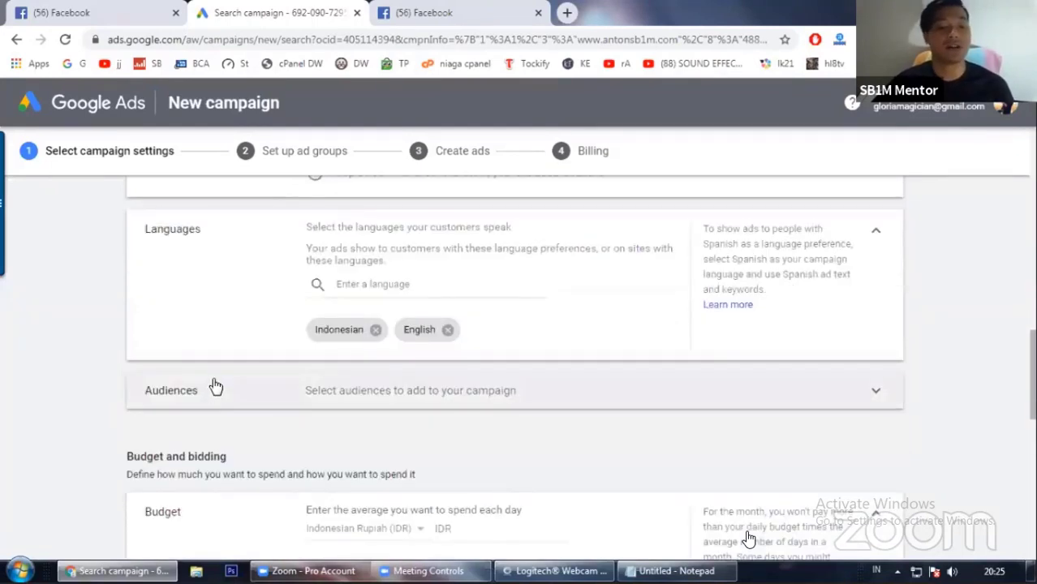
pyautogui.scroll(-1, 572, 337)
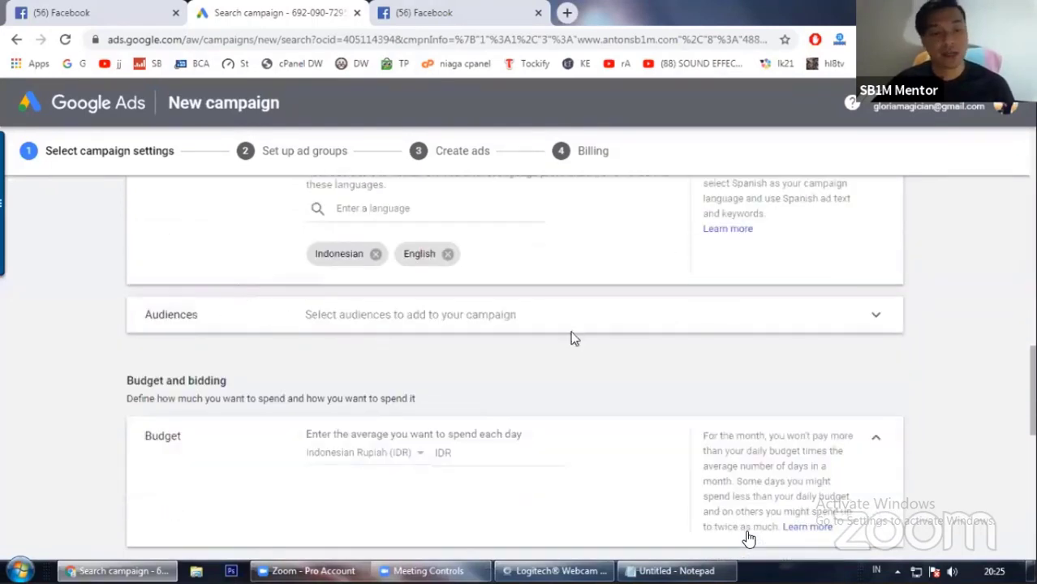
# Step: Open the Audiences section and switch the audience targeting setting to Targeting
pyautogui.click(762, 319)
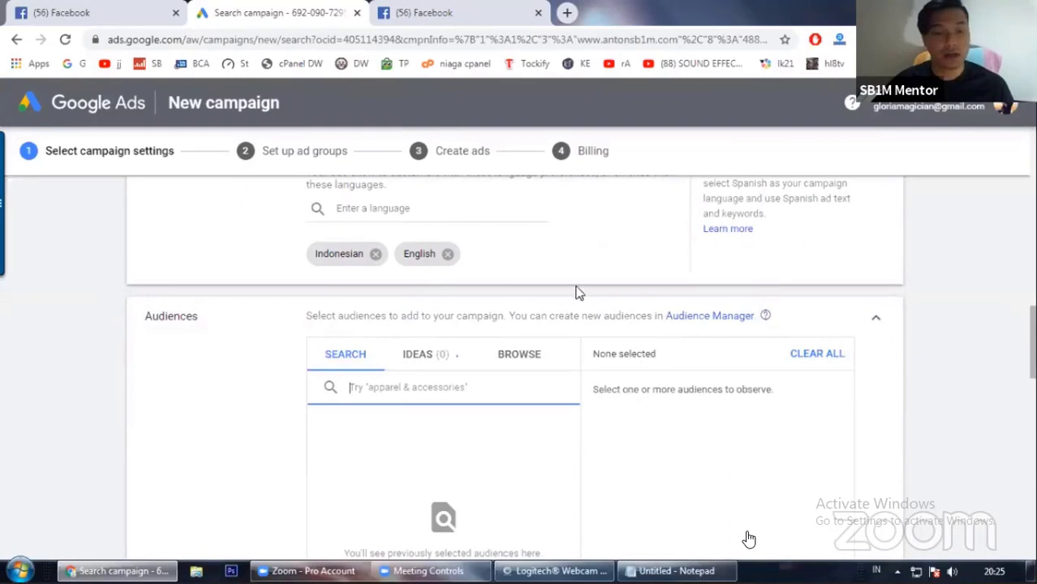
pyautogui.scroll(-1, 253, 343)
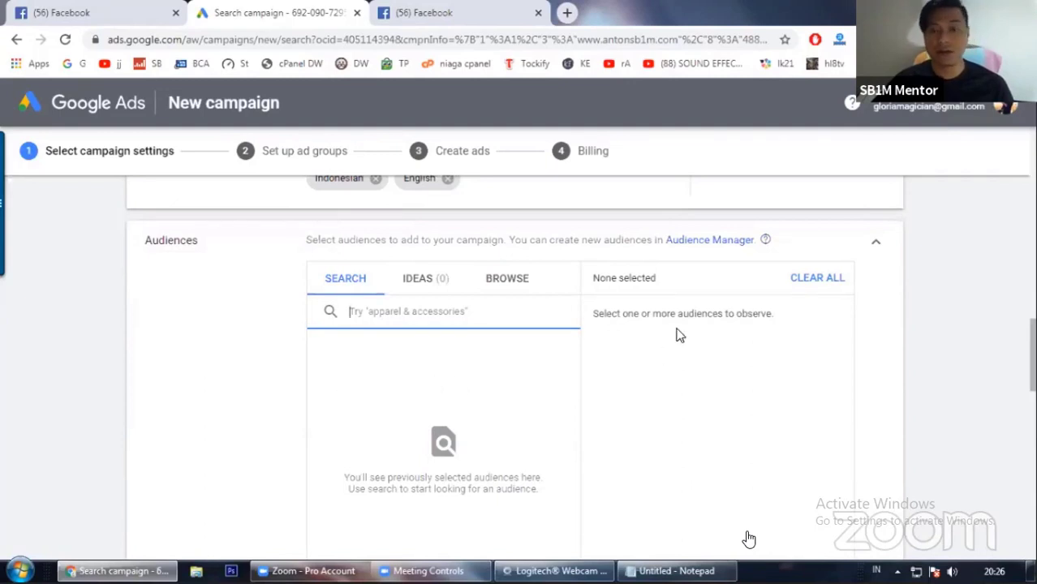
pyautogui.scroll(1, 281, 349)
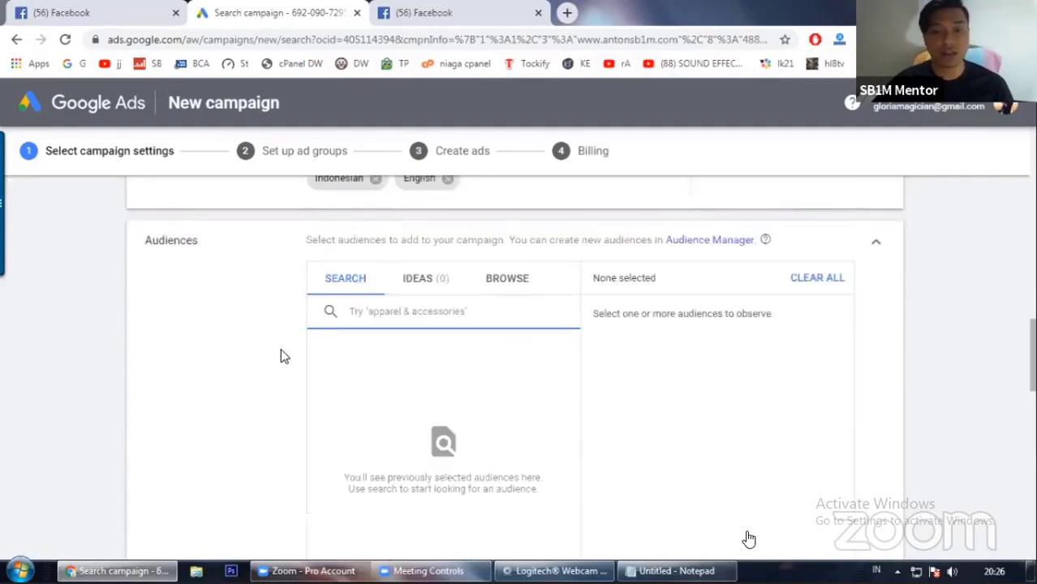
pyautogui.scroll(-1, 280, 349)
pyautogui.scroll(-1, 284, 345)
pyautogui.scroll(2, 285, 345)
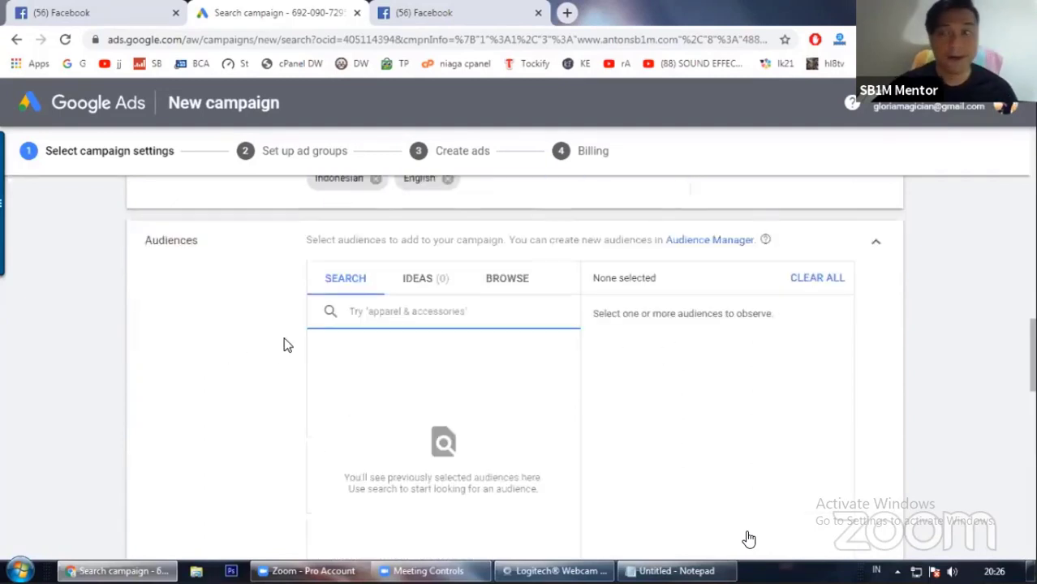
pyautogui.scroll(-4, 284, 345)
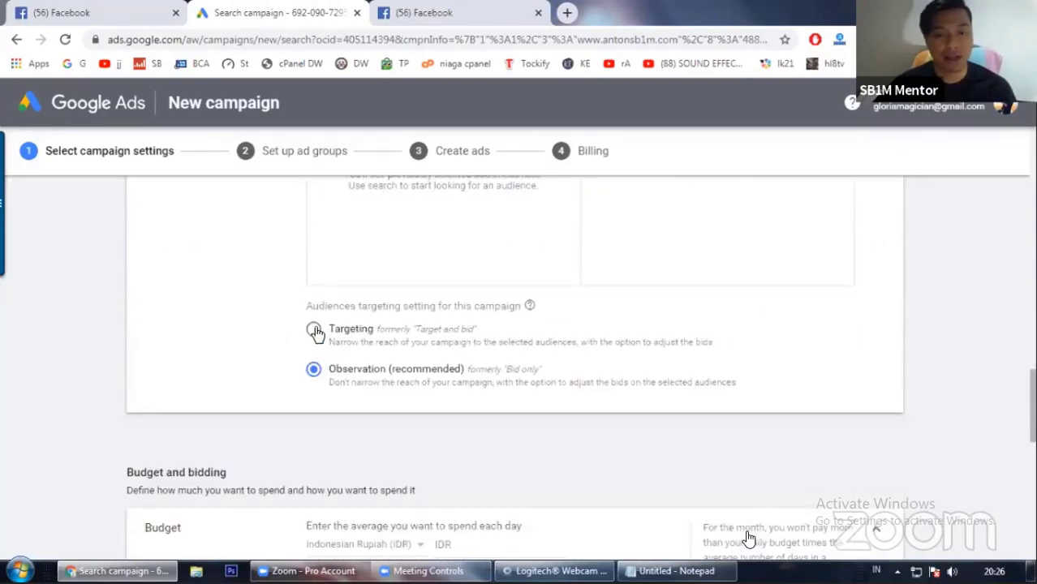
pyautogui.click(314, 332)
# Step: Search the audience list for 'wirausaha'
pyautogui.scroll(4, 245, 362)
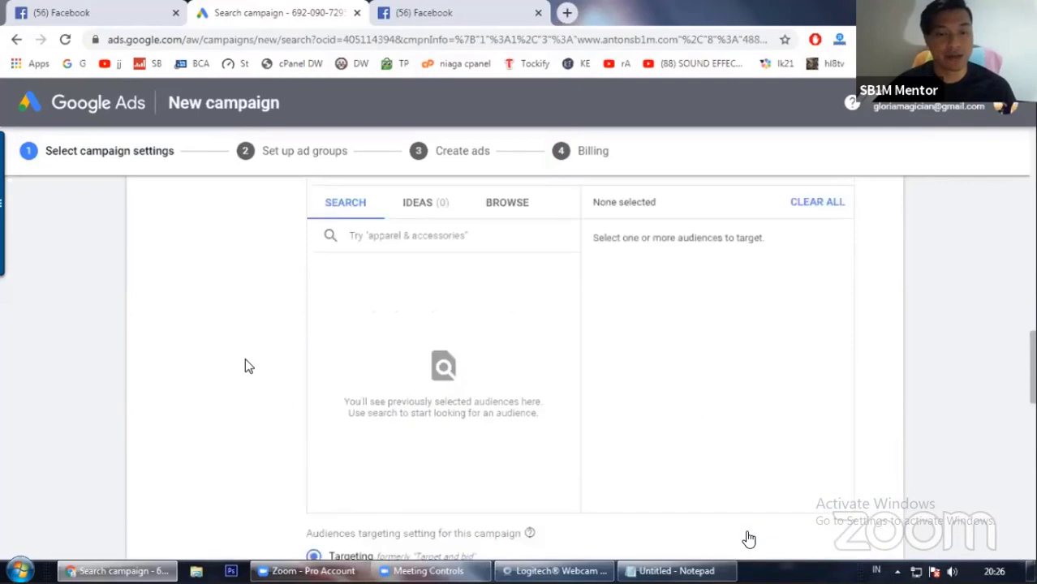
pyautogui.click(384, 316)
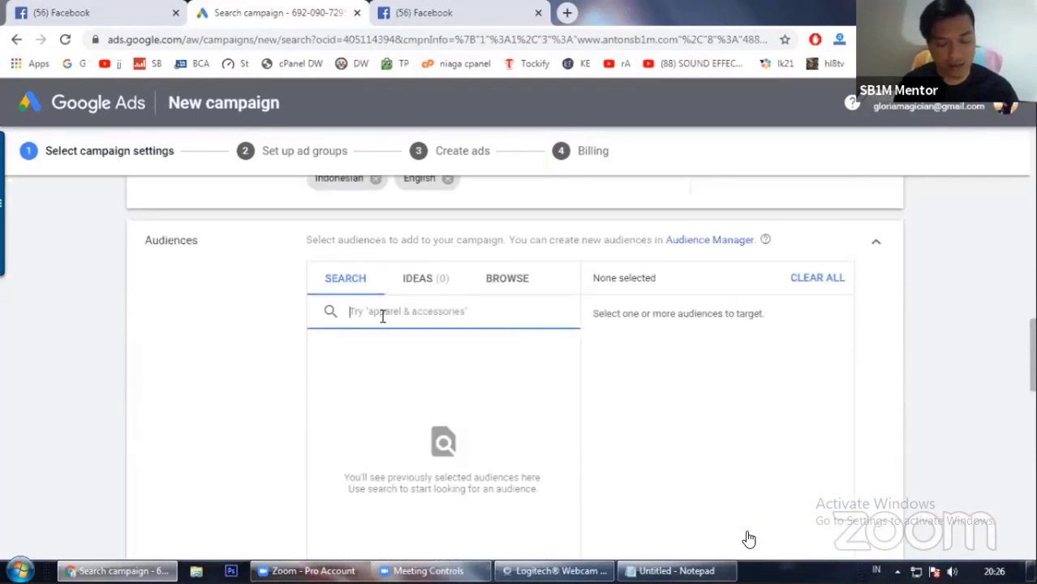
pyautogui.write('enter')
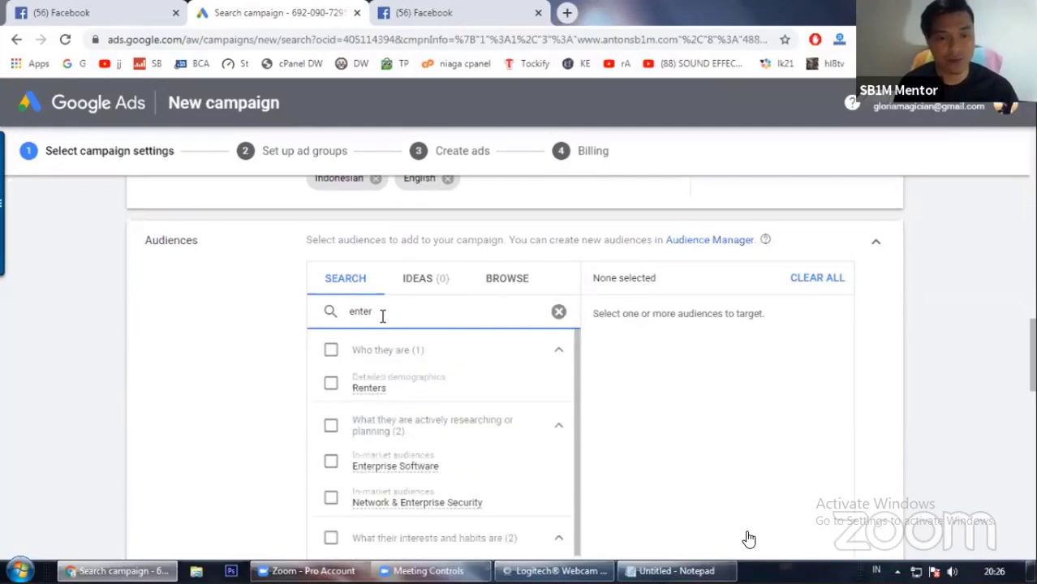
pyautogui.write('p')
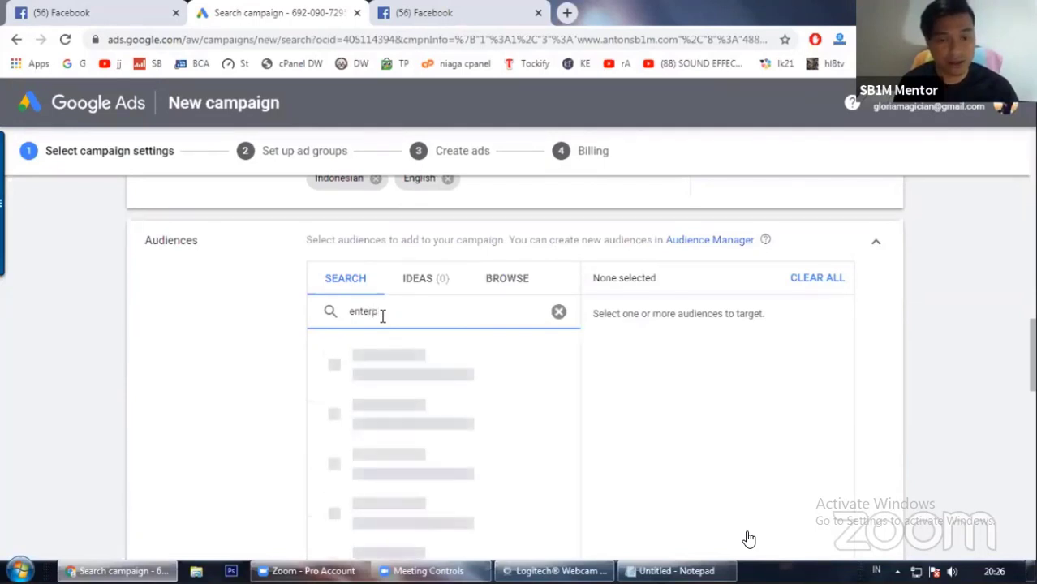
pyautogui.write('r')
pyautogui.hotkey('ctrl', 'a')
pyautogui.write('w')
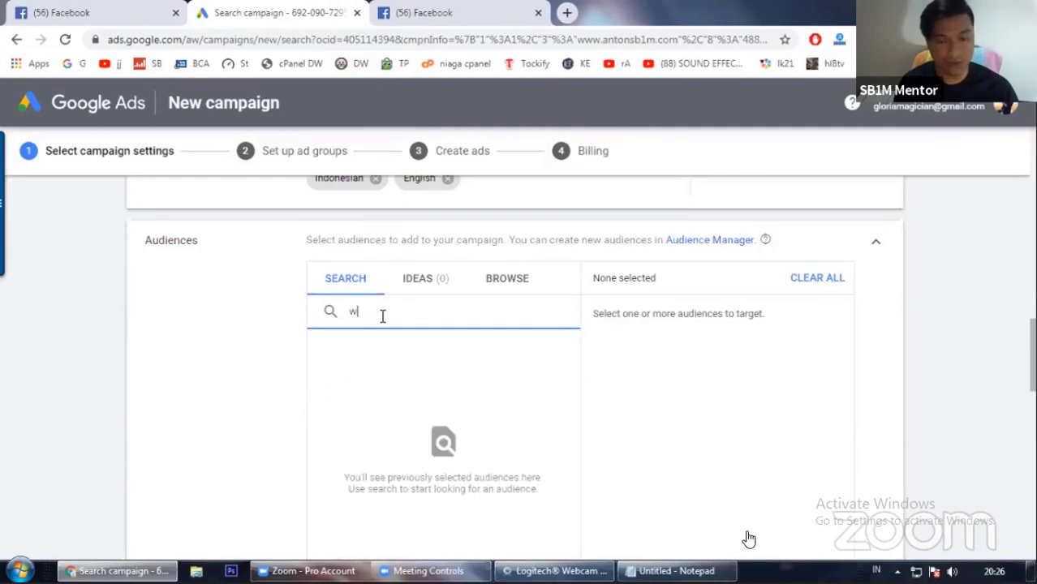
pyautogui.write('irausaha')
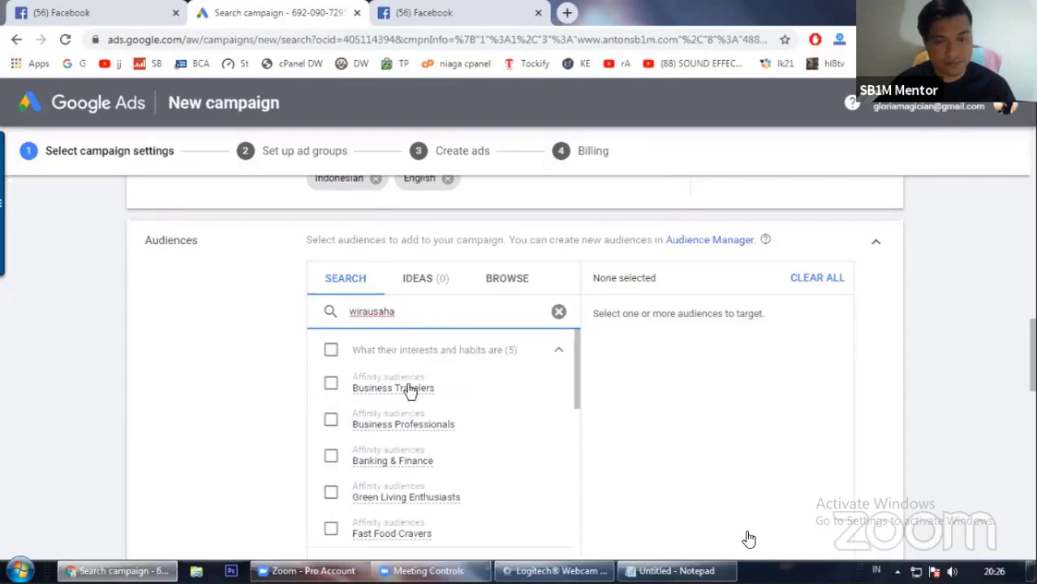
# Step: Scroll through the matching audience segments, then clear the audience search
pyautogui.scroll(-1, 266, 409)
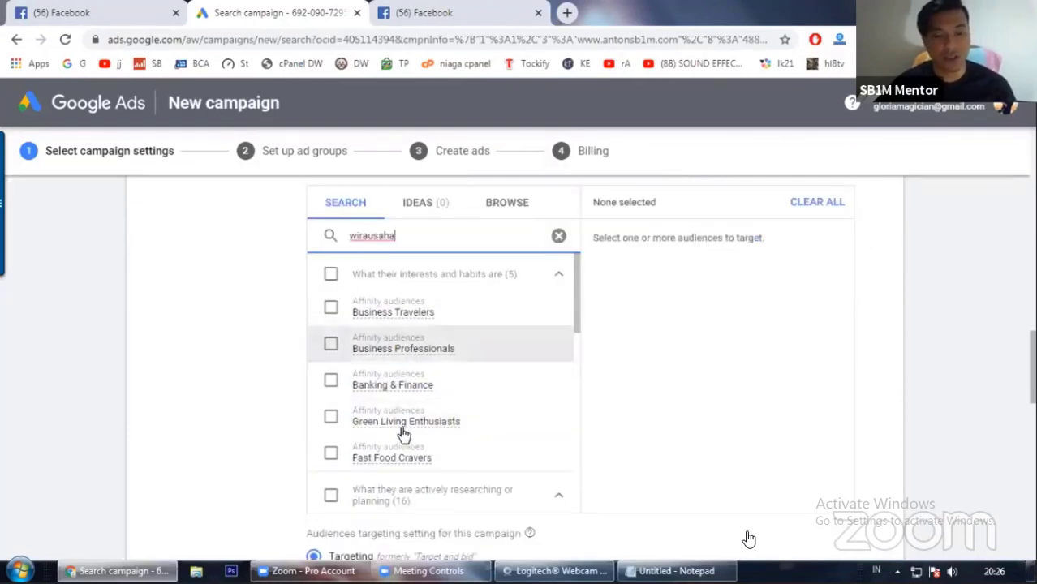
pyautogui.scroll(-4, 416, 365)
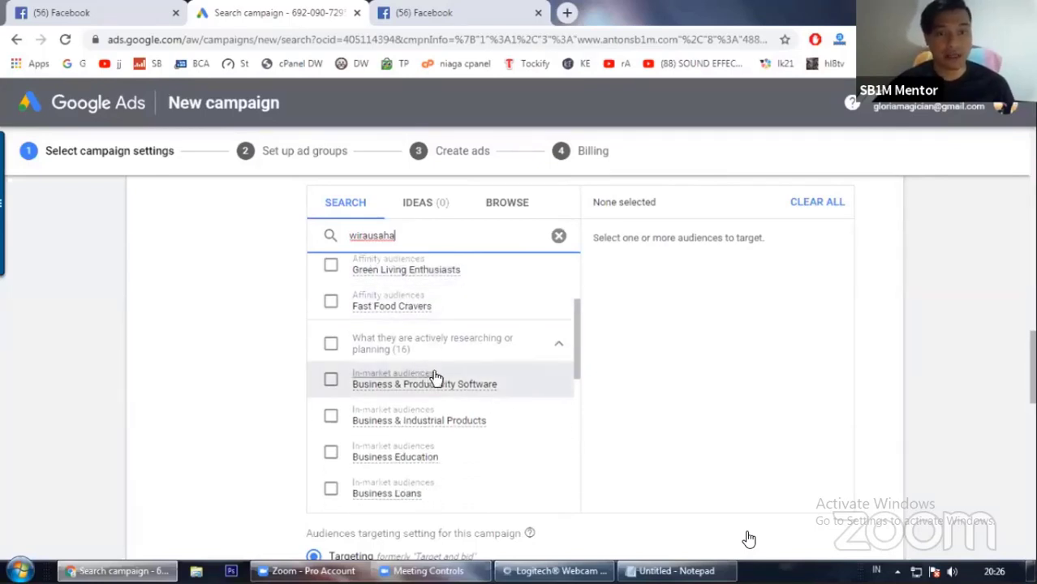
pyautogui.scroll(-2, 437, 380)
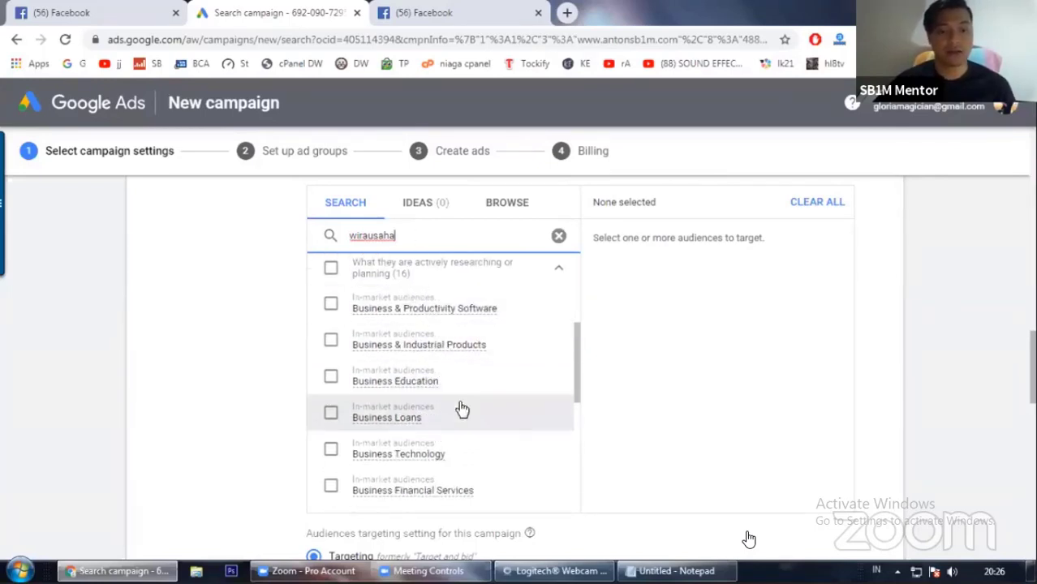
pyautogui.scroll(4, 442, 414)
pyautogui.scroll(-6, 427, 410)
pyautogui.scroll(3, 428, 407)
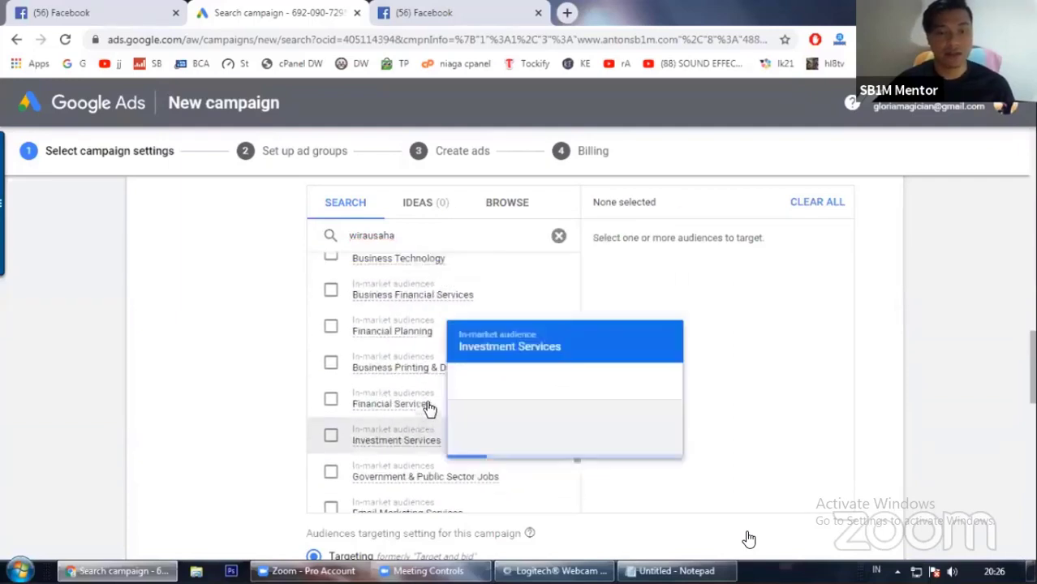
pyautogui.scroll(1, 299, 367)
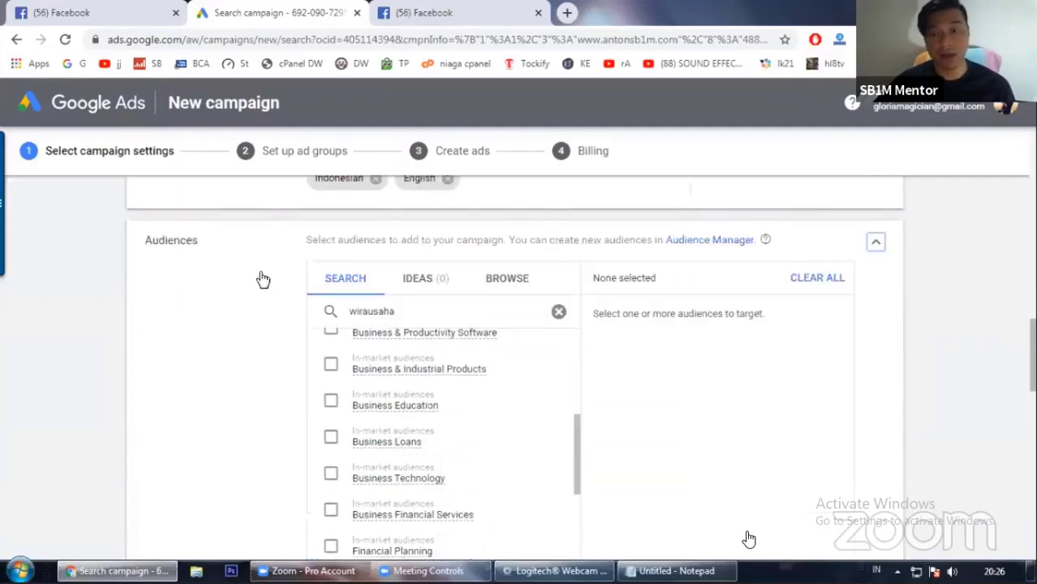
pyautogui.click(820, 283)
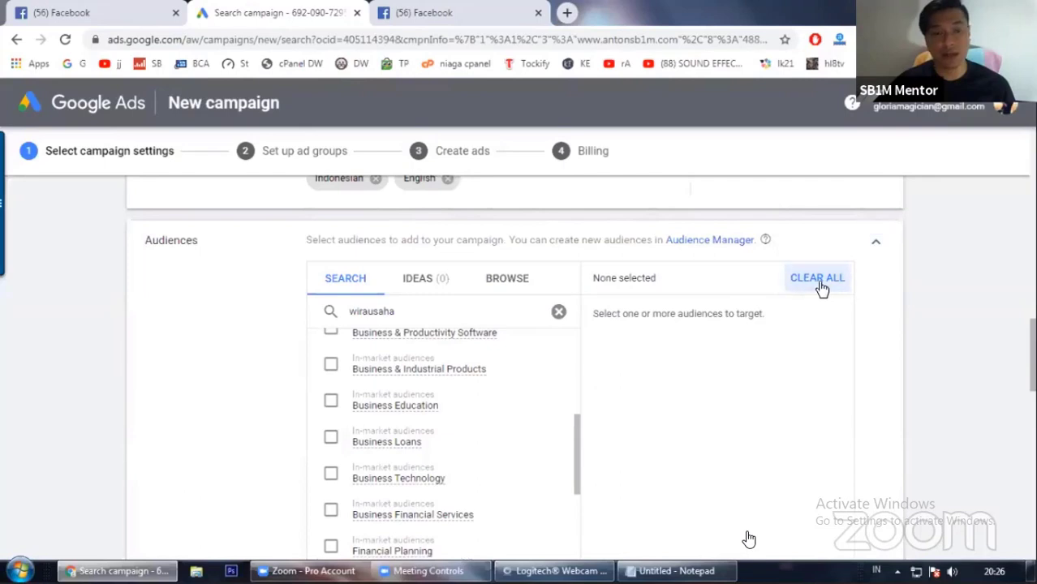
pyautogui.click(560, 314)
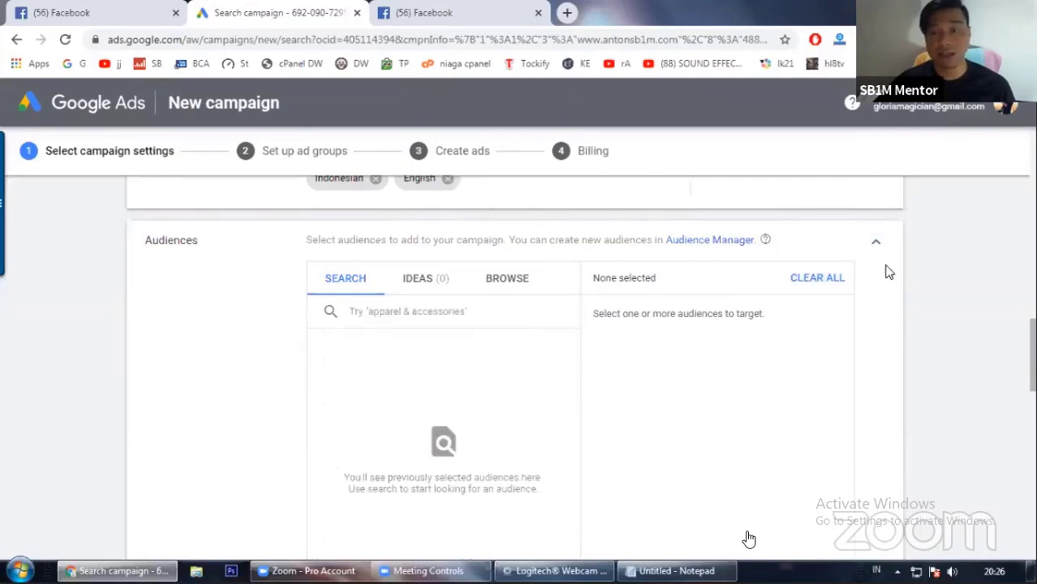
# Step: Set the campaign's average daily budget to IDR 10,000
pyautogui.scroll(-1, 682, 385)
pyautogui.scroll(-2, 131, 385)
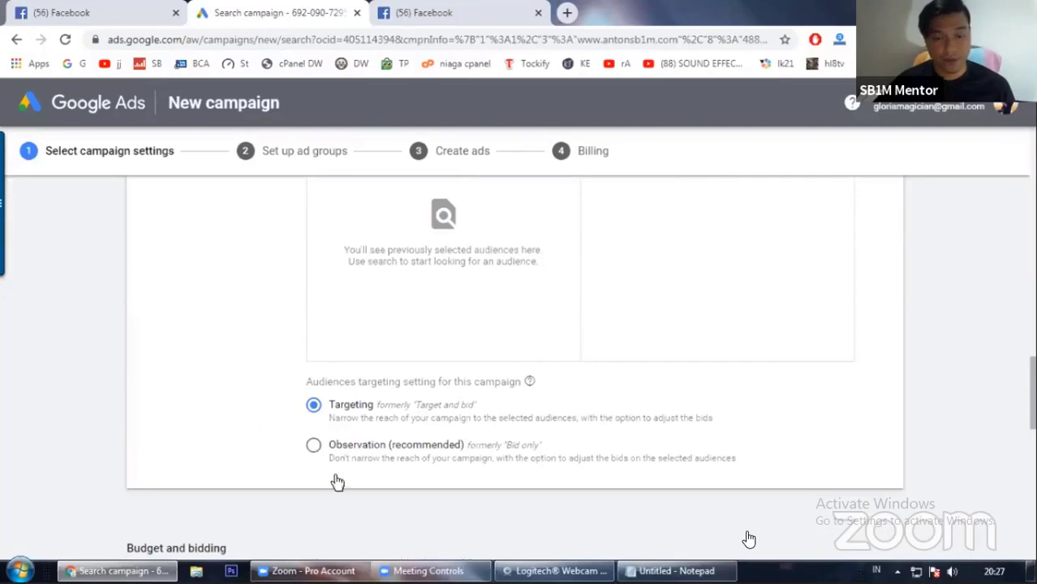
pyautogui.scroll(-4, 121, 288)
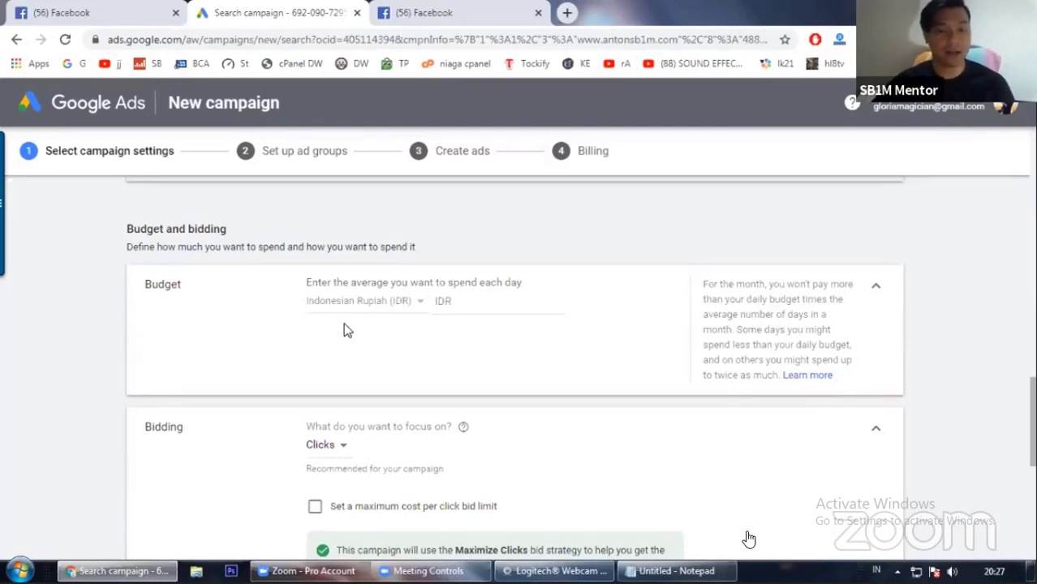
pyautogui.click(470, 302)
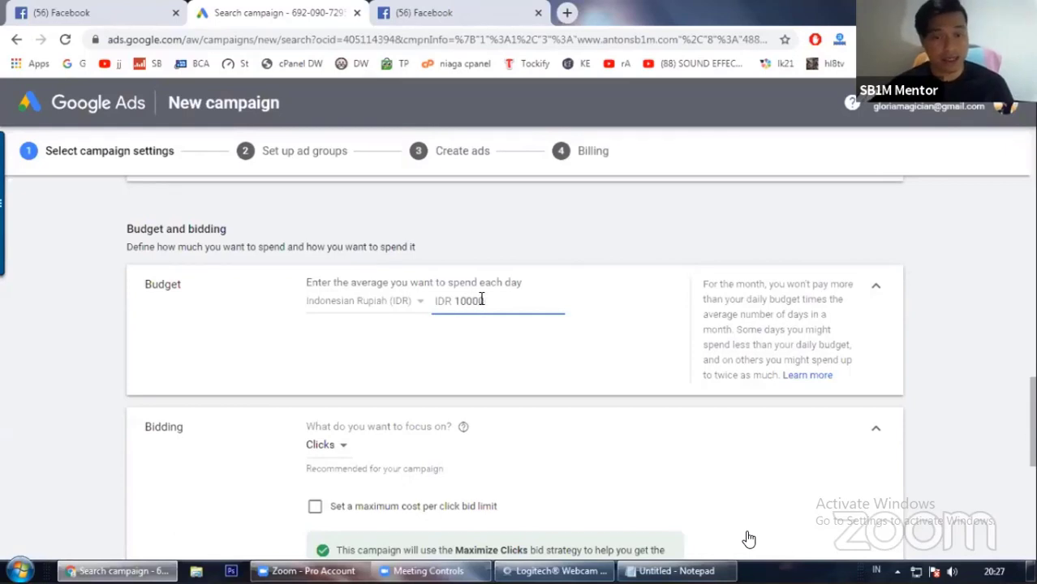
pyautogui.click(599, 313)
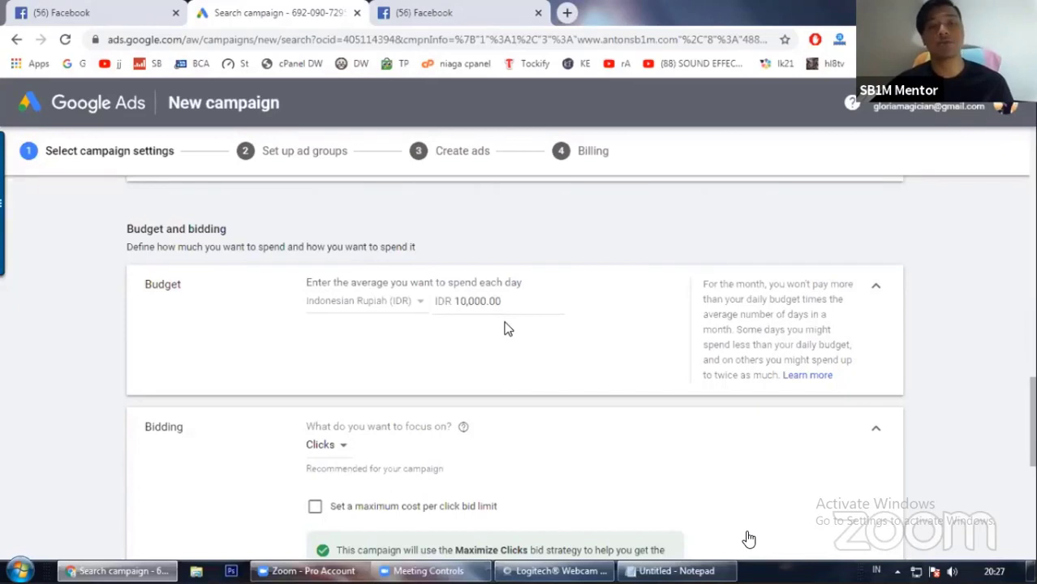
# Step: Open a new browser tab, search Google for 'sedot wc', and open the top ad's website
pyautogui.click(566, 16)
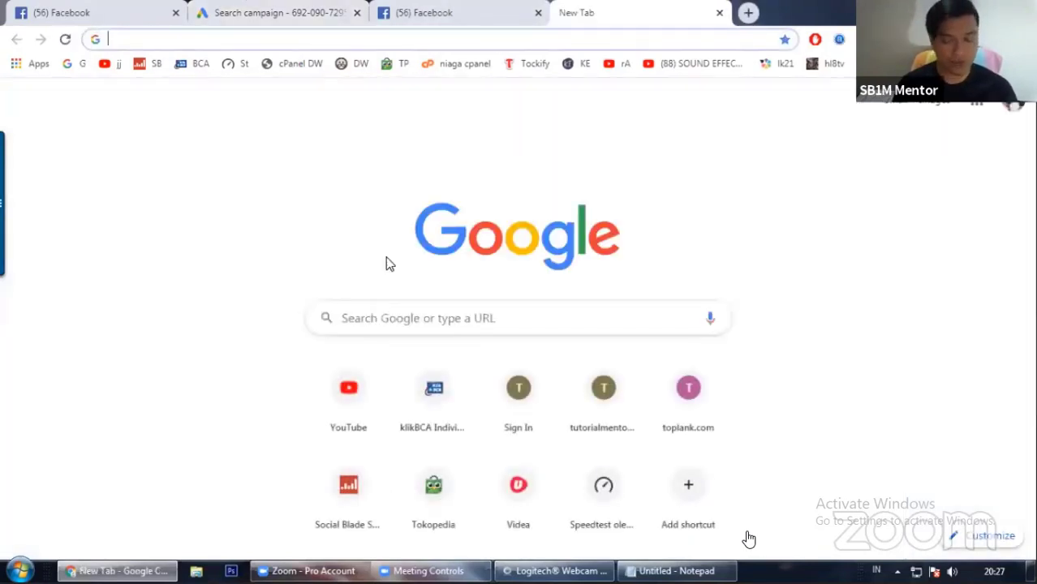
pyautogui.write('sedot wc')
pyautogui.press('Return')
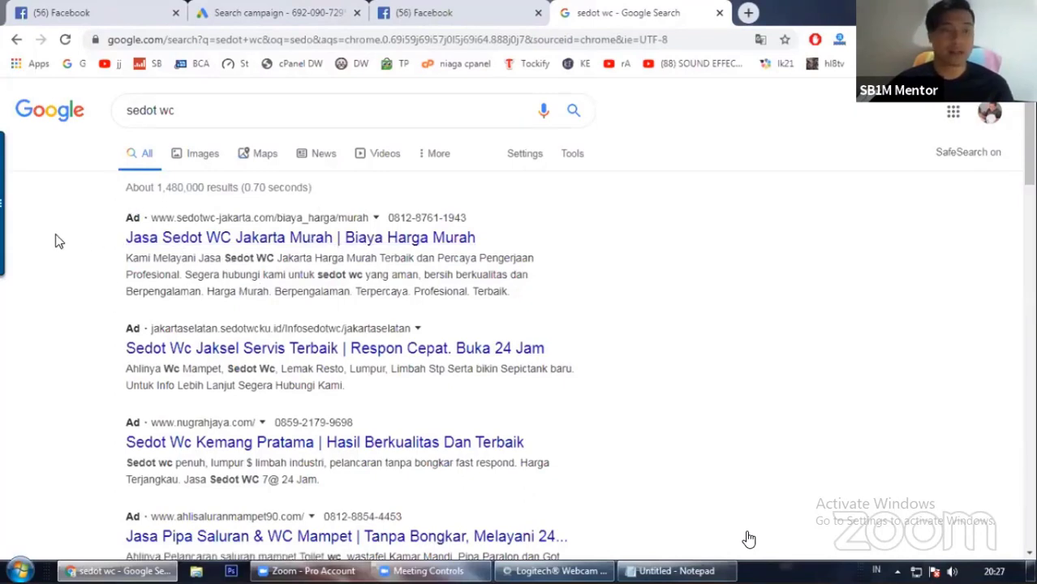
pyautogui.click(229, 241)
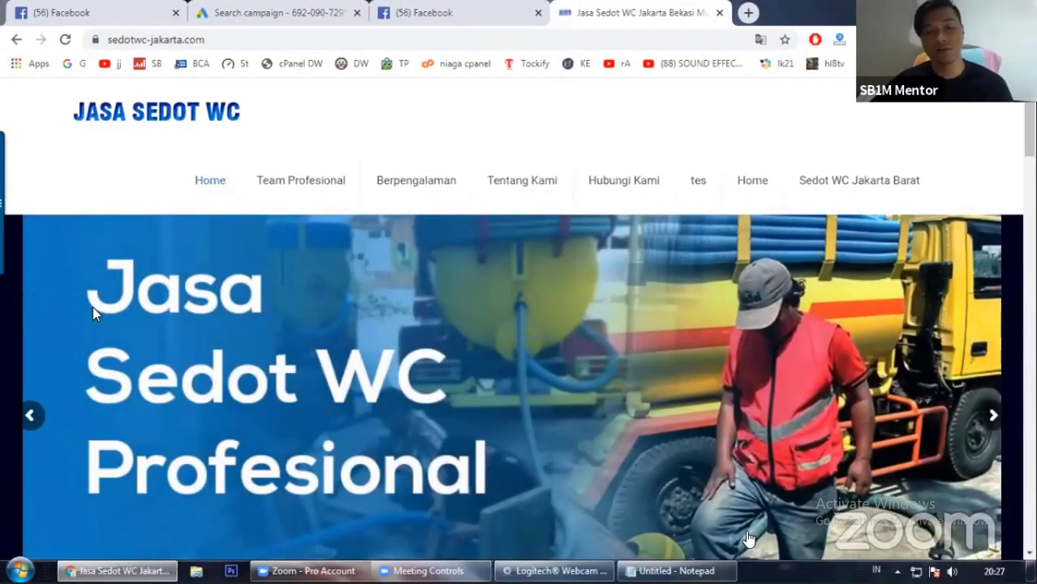
# Step: Scroll through the advertiser's landing page to examine its content and contact section
pyautogui.scroll(-7, 321, 308)
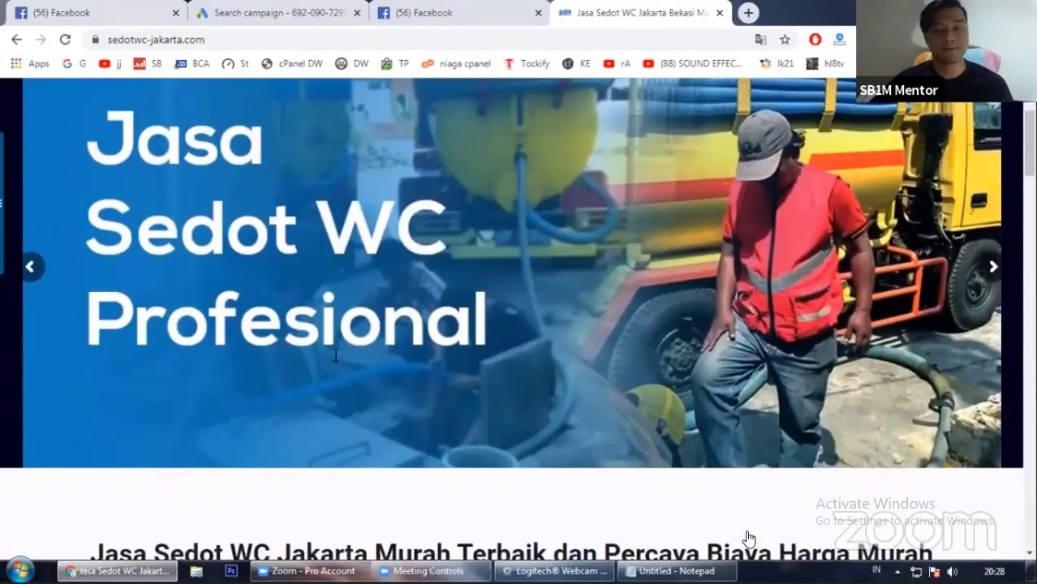
pyautogui.scroll(-10, 335, 361)
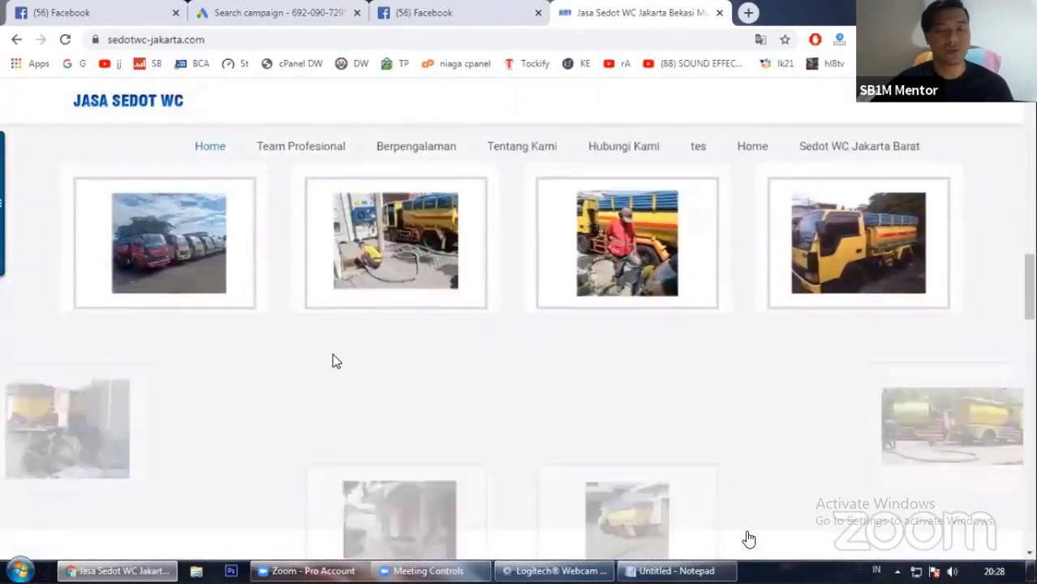
pyautogui.scroll(-10, 291, 383)
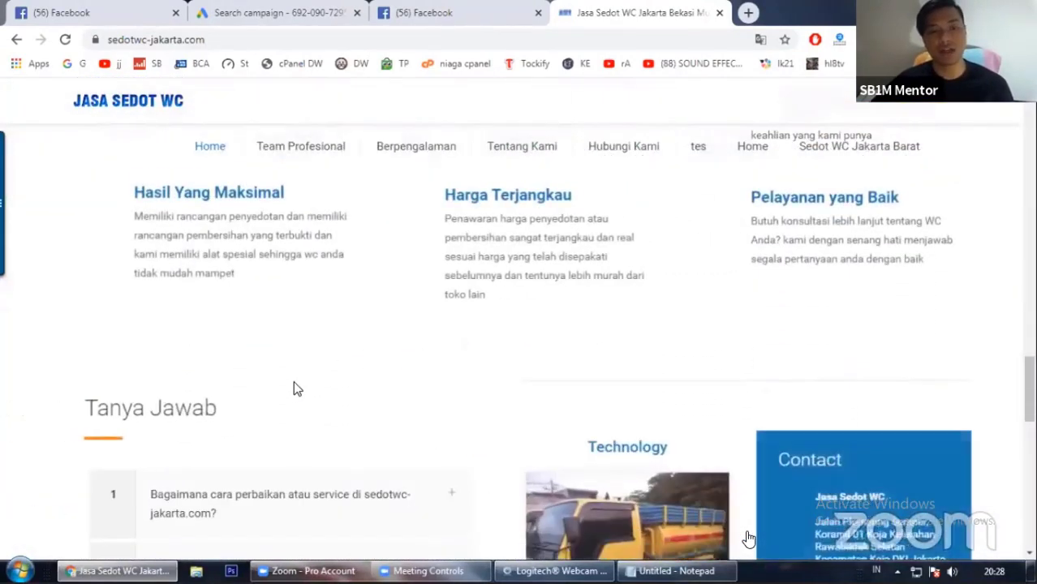
pyautogui.scroll(-6, 293, 383)
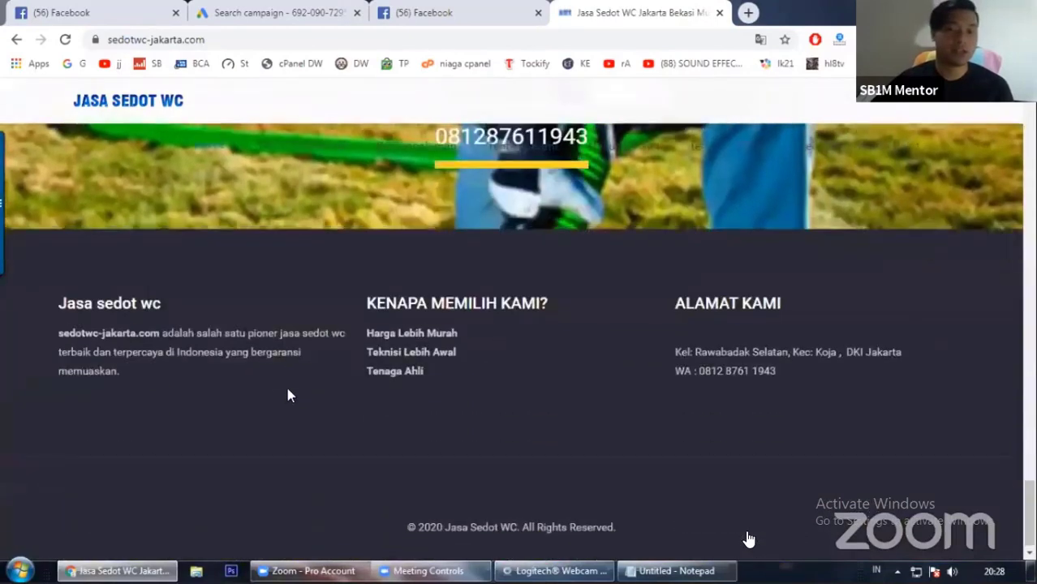
pyautogui.scroll(5, 286, 387)
pyautogui.scroll(2, 291, 393)
pyautogui.scroll(-7, 292, 394)
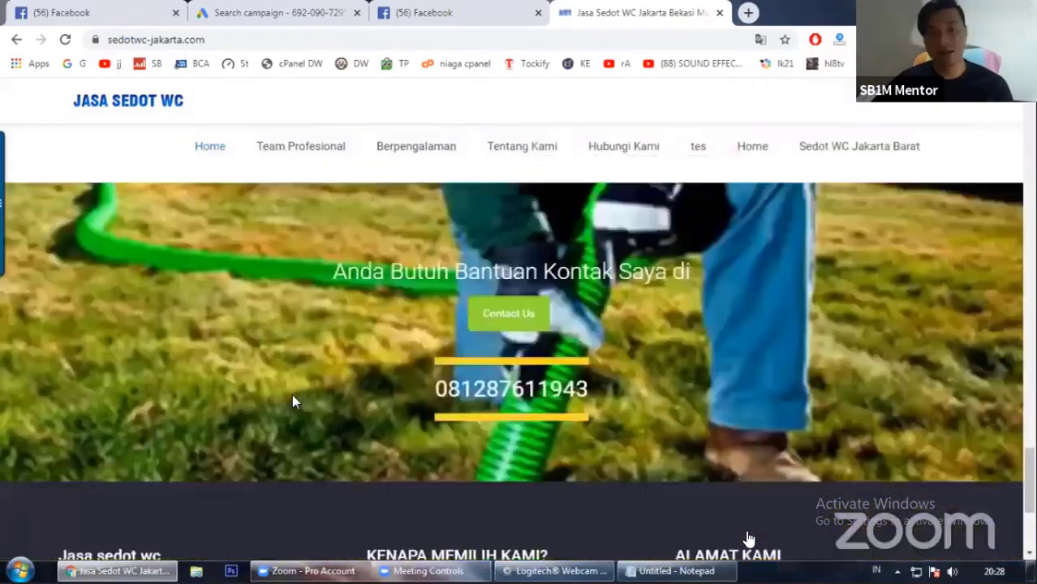
pyautogui.scroll(2, 296, 400)
pyautogui.scroll(1, 297, 402)
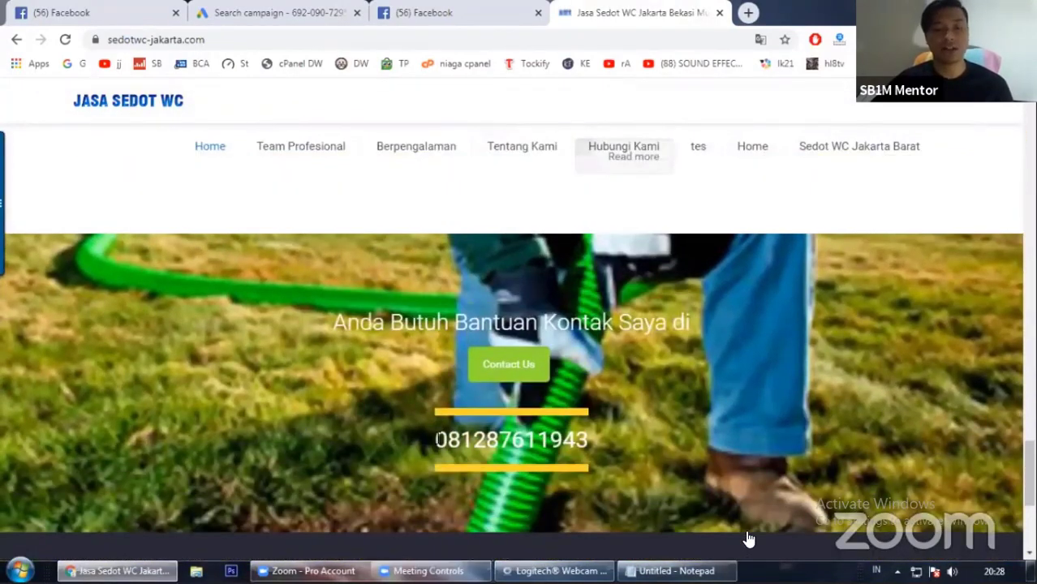
# Step: Highlight the site's phone number, open its Contact Us link, close that tab, and return to the search results
pyautogui.moveTo(437, 439); pyautogui.dragTo(609, 454)
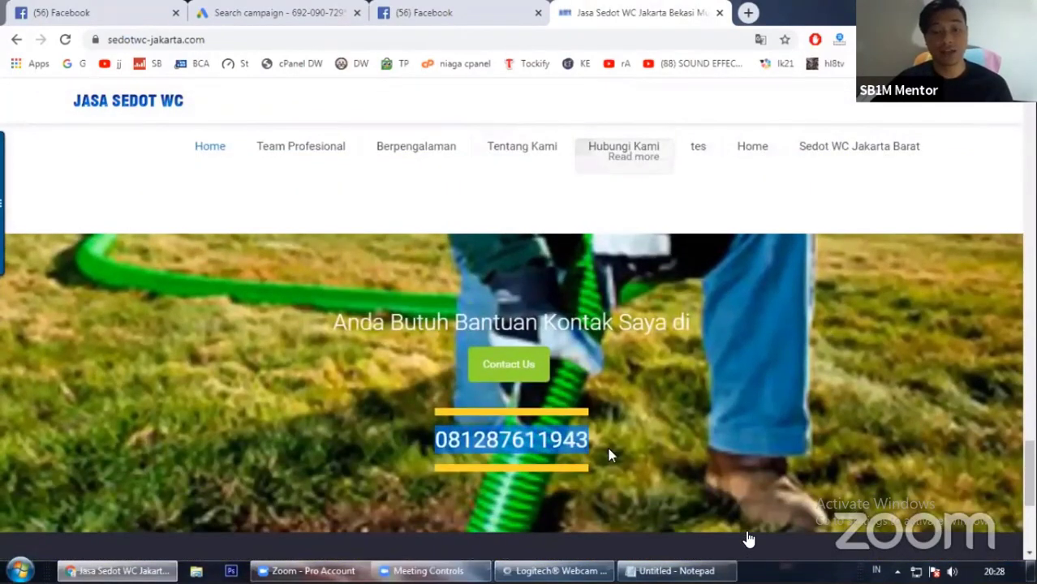
pyautogui.click(505, 375)
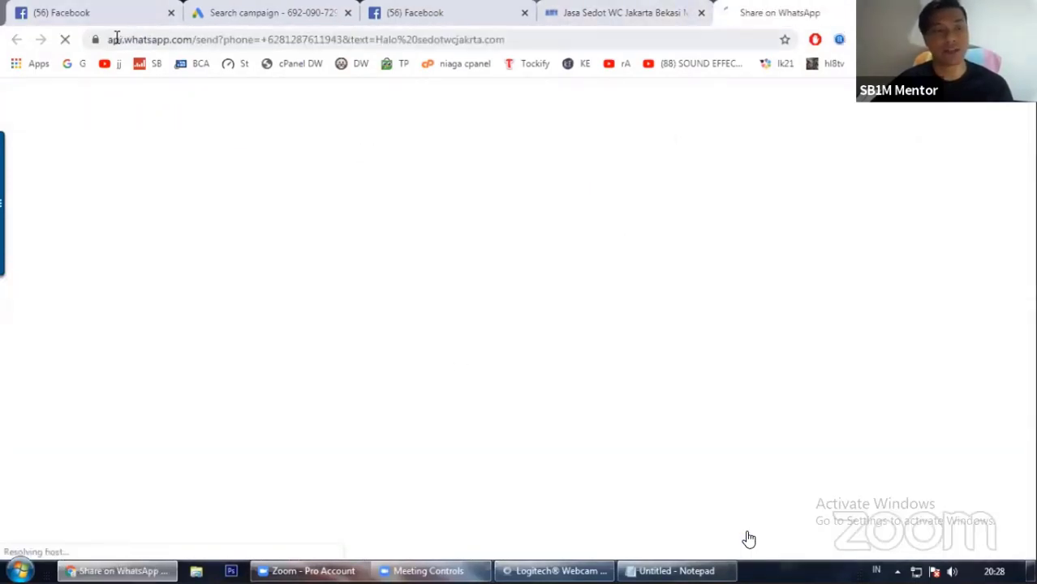
pyautogui.moveTo(111, 39); pyautogui.dragTo(211, 40)
pyautogui.click(301, 234)
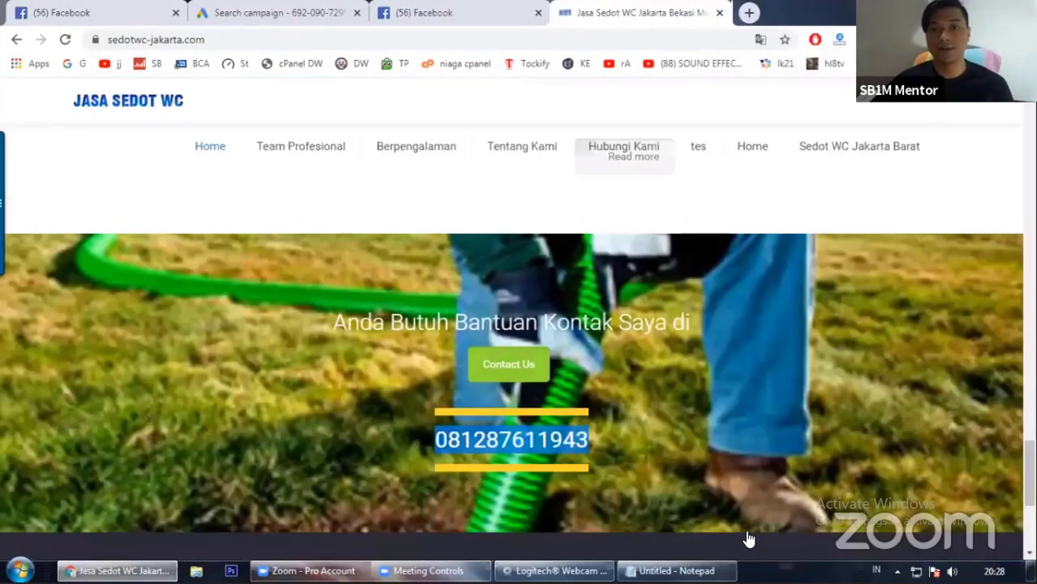
pyautogui.click(702, 12)
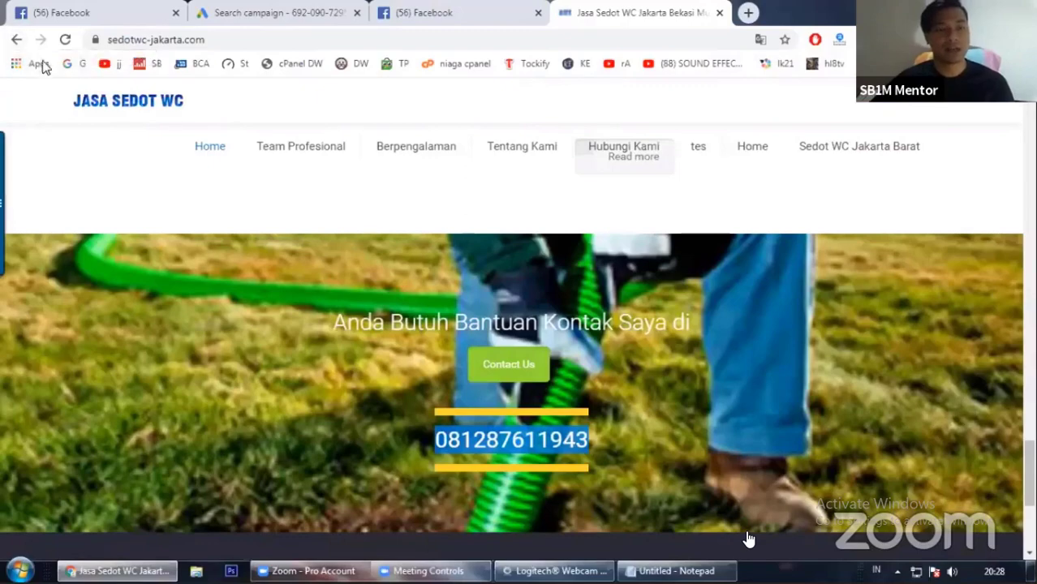
pyautogui.click(14, 42)
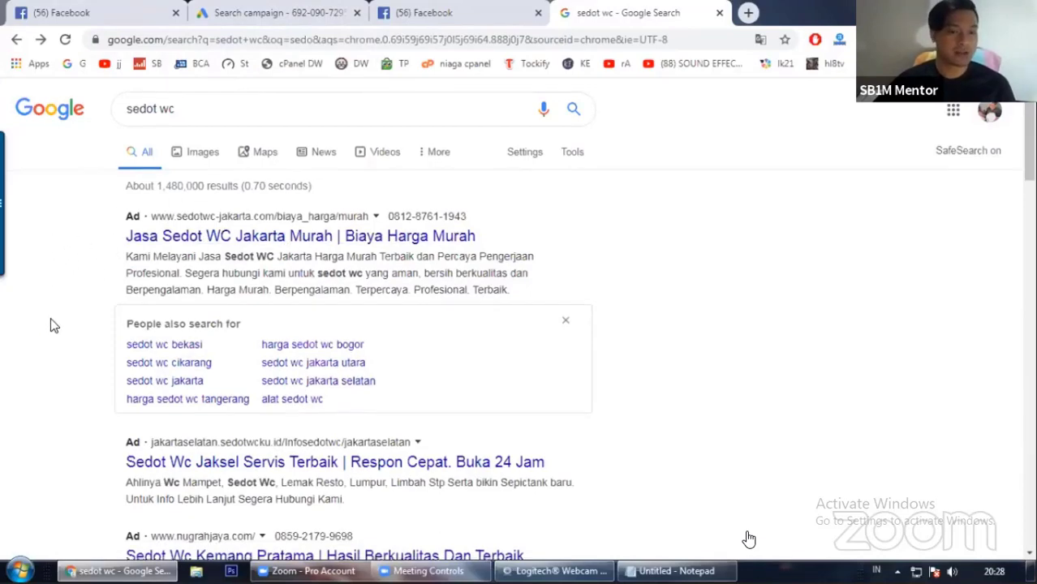
pyautogui.scroll(-1, 51, 323)
pyautogui.scroll(1, 66, 402)
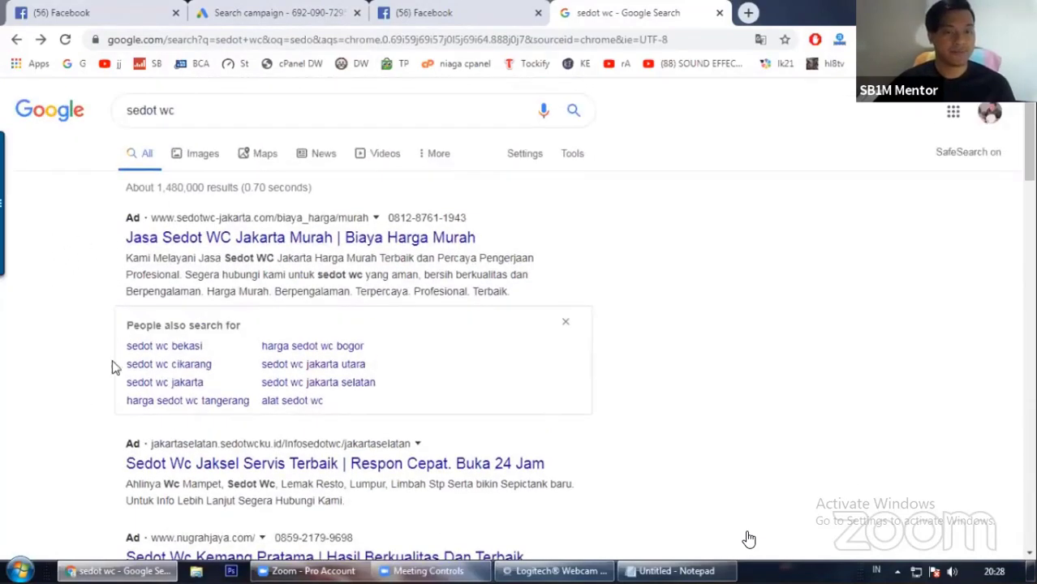
# Step: Return to the campaign tab and review the budget currency options
pyautogui.click(280, 10)
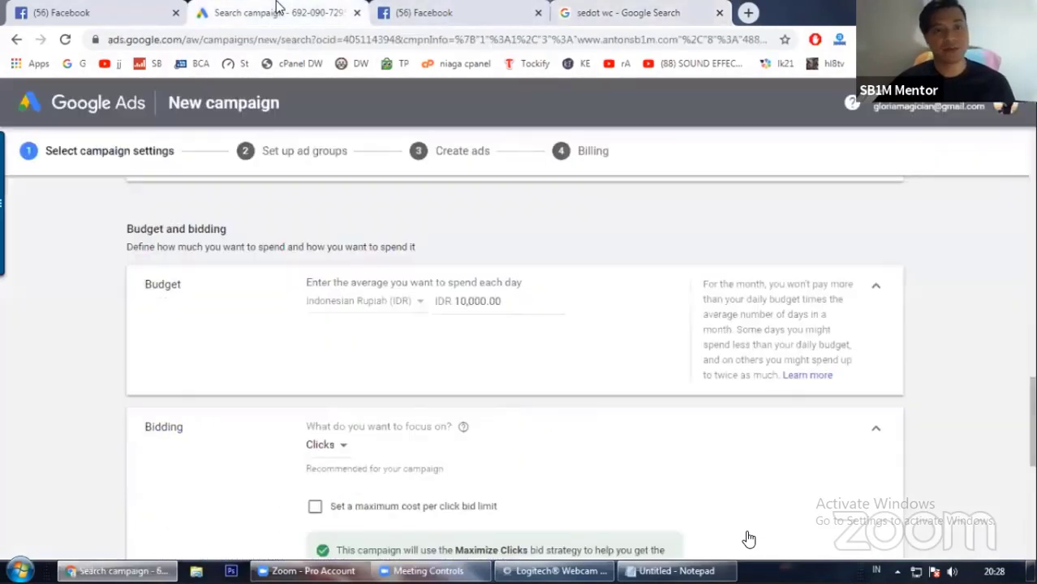
pyautogui.click(405, 302)
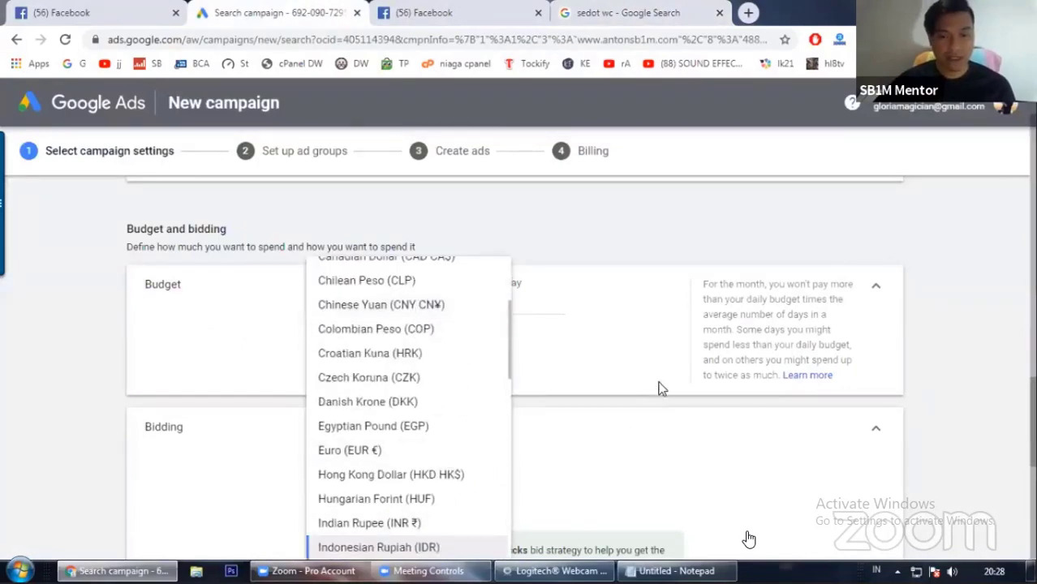
pyautogui.scroll(-1, 659, 386)
pyautogui.click(610, 304)
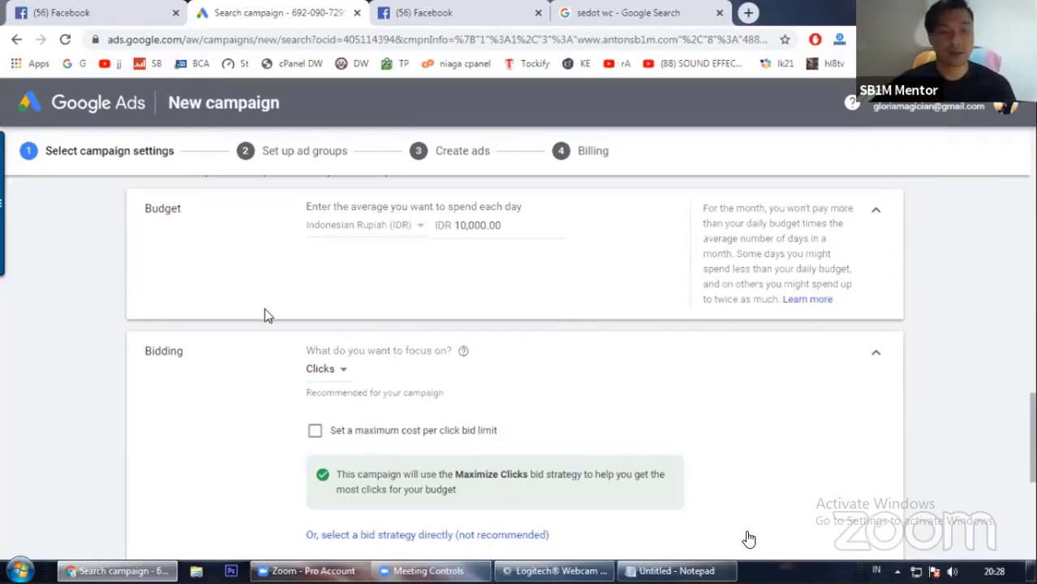
# Step: Review the bidding focus options and keep Clicks as the focus
pyautogui.scroll(-1, 250, 378)
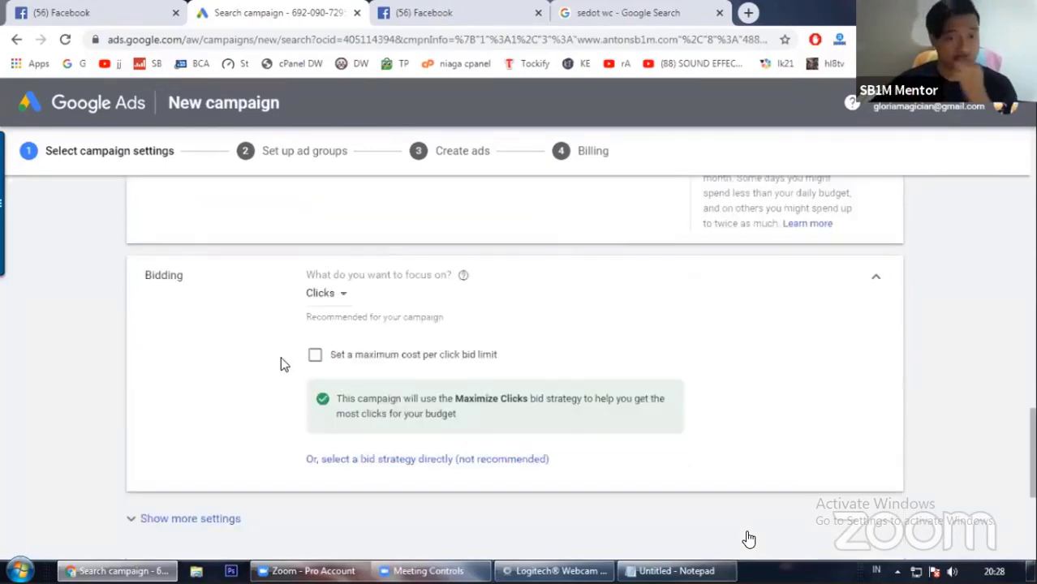
pyautogui.click(331, 293)
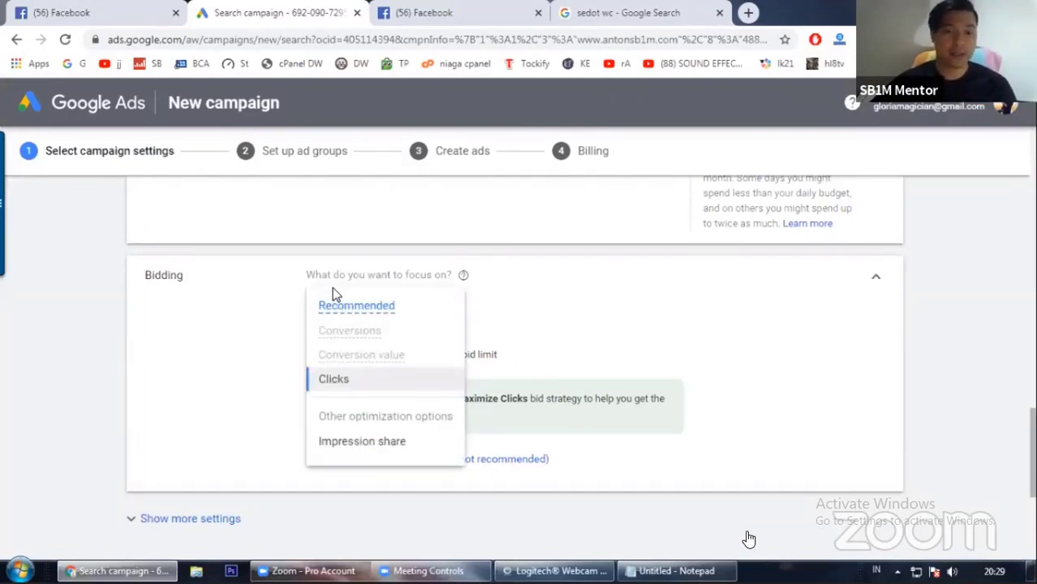
pyautogui.click(362, 385)
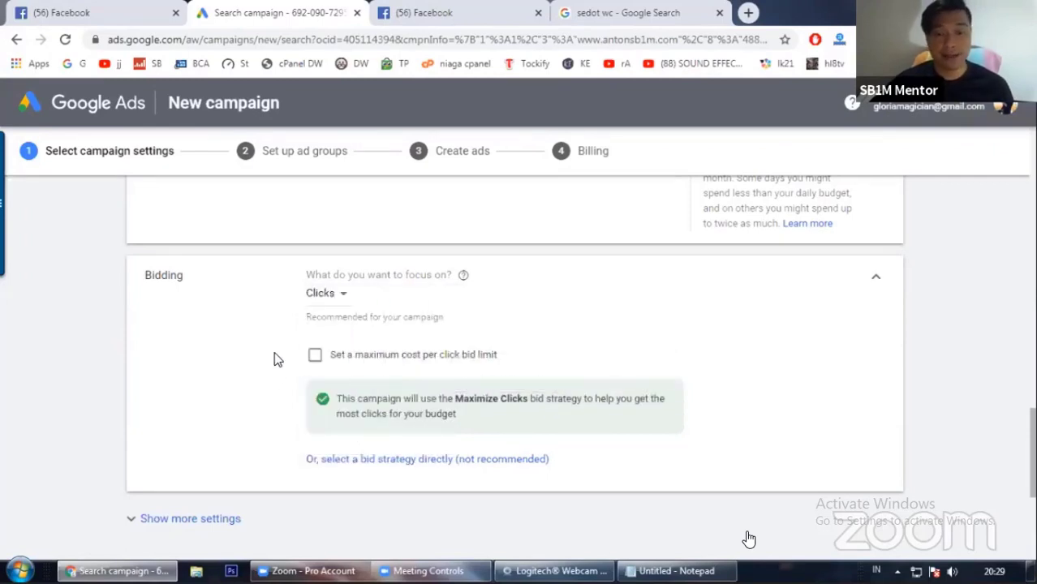
# Step: Expand the additional campaign settings below the Bidding section
pyautogui.scroll(-1, 219, 417)
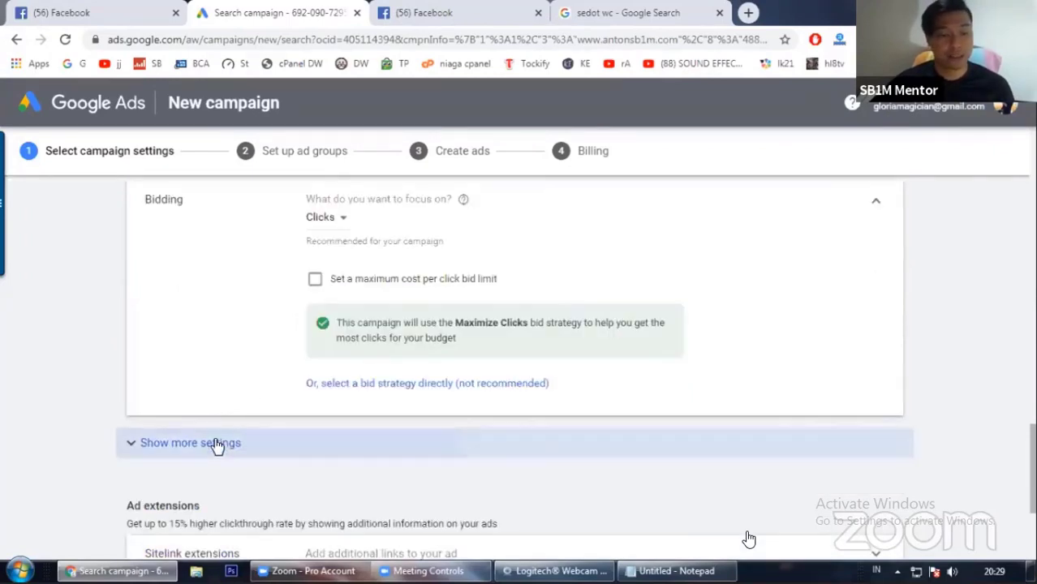
pyautogui.click(216, 443)
pyautogui.scroll(1, 258, 350)
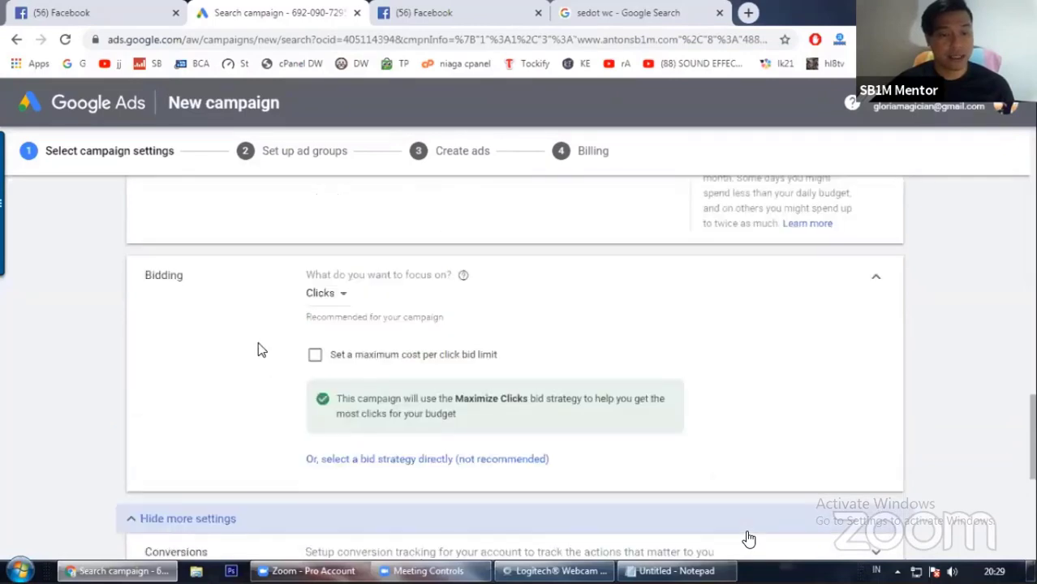
# Step: Enable a maximum cost per click bid limit and place the cursor in the IDR bid limit field
pyautogui.click(316, 356)
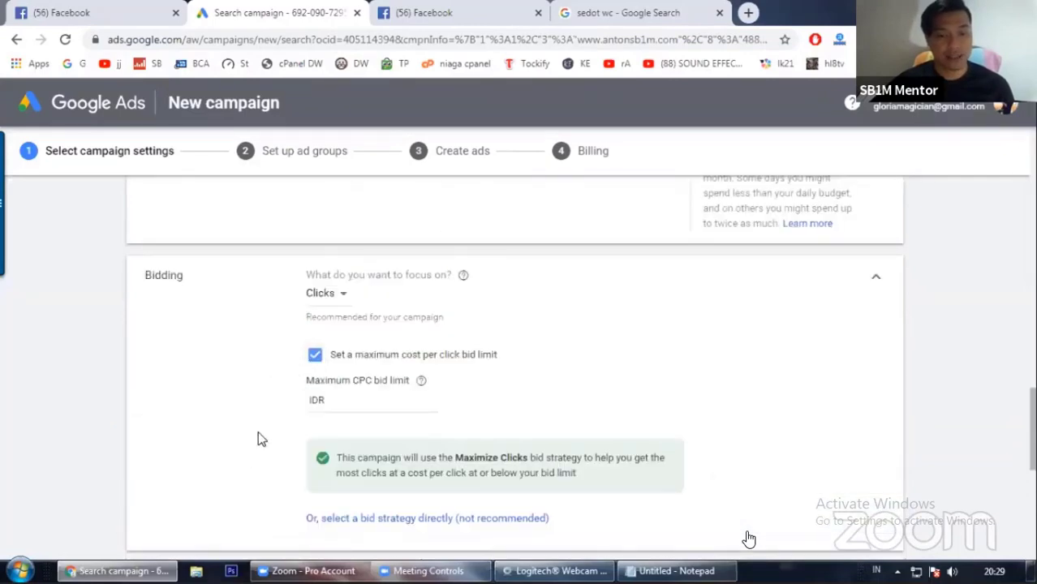
pyautogui.click(347, 400)
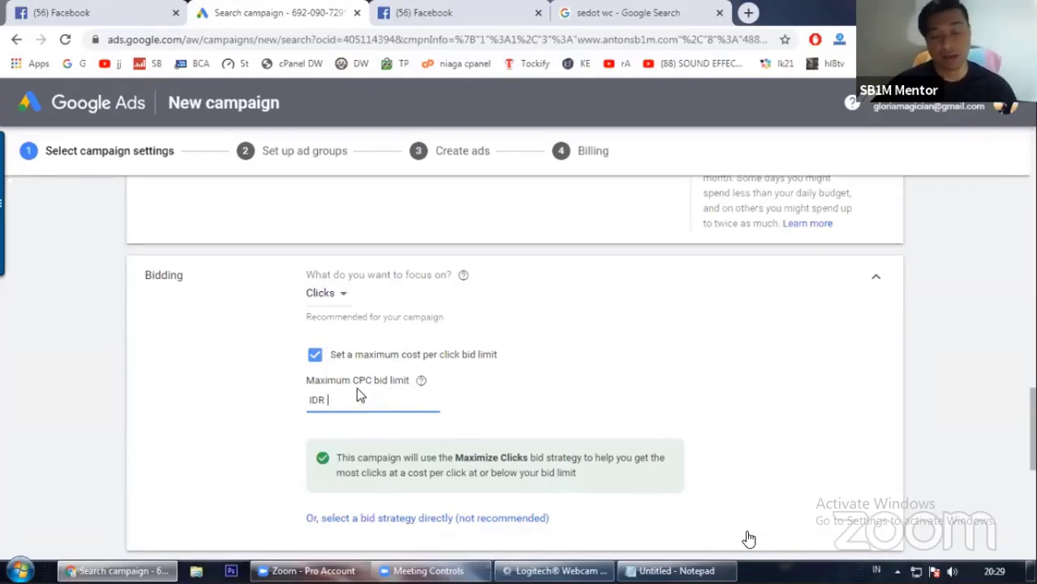
pyautogui.scroll(1, 210, 391)
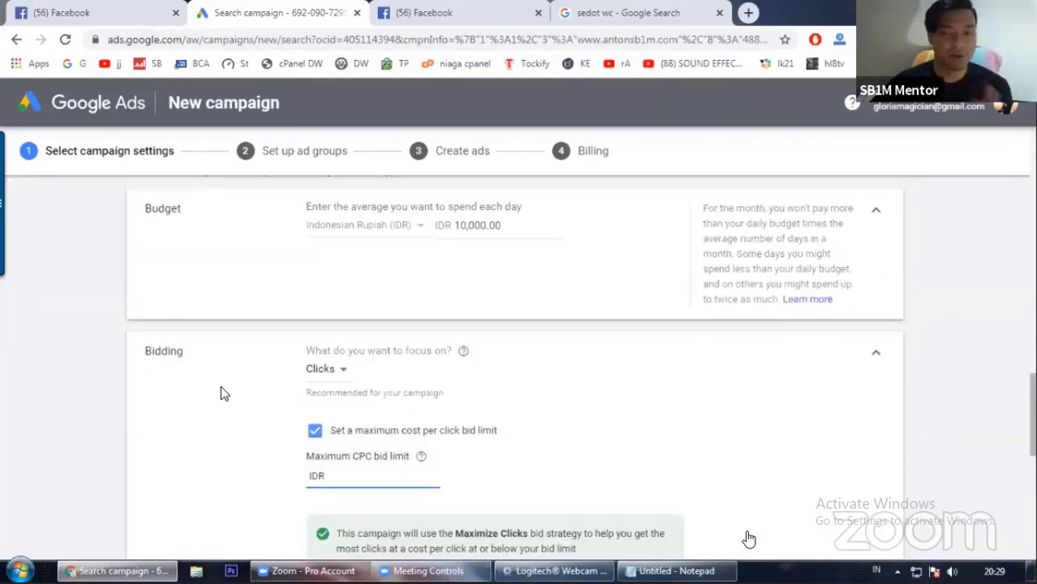
pyautogui.scroll(-1, 225, 394)
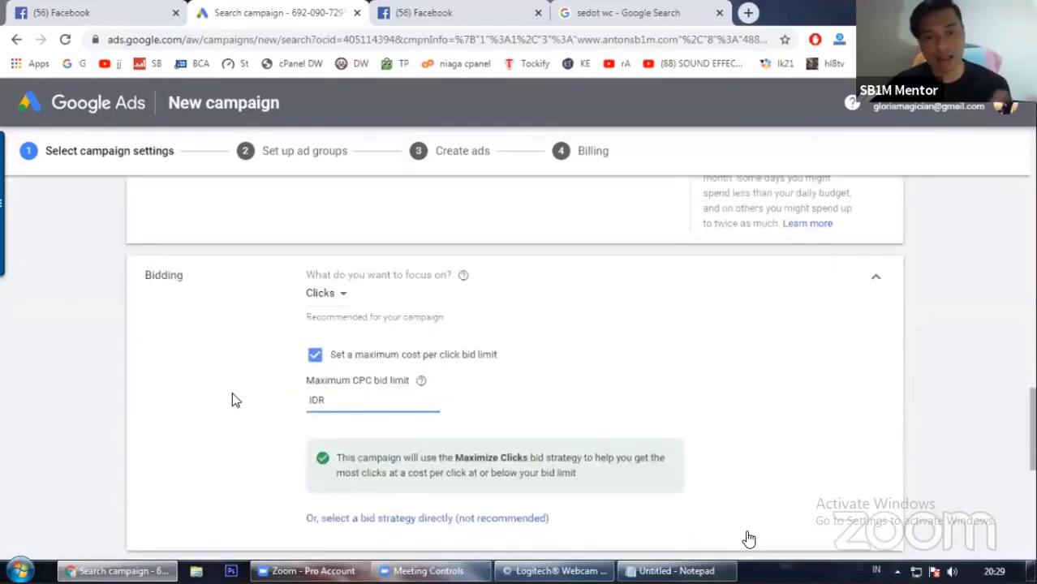
pyautogui.scroll(1, 247, 412)
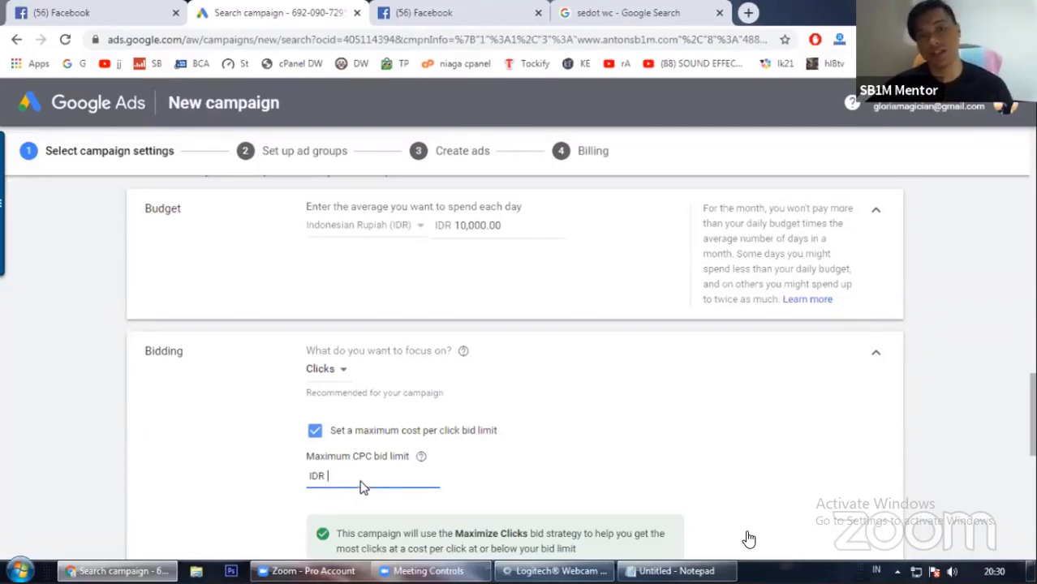
# Step: Open a new browser tab and go to ubersuggest.io
pyautogui.click(748, 12)
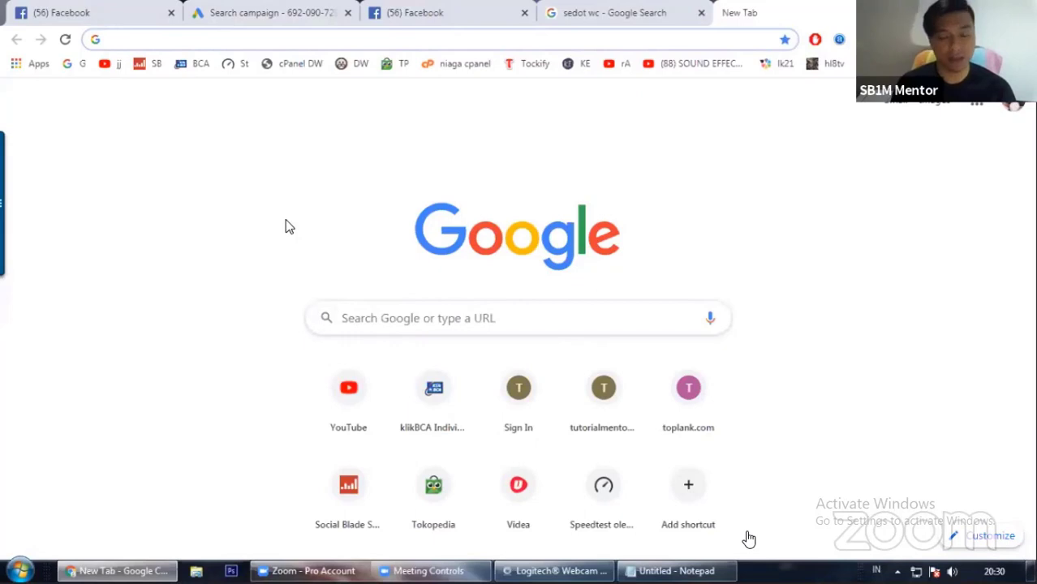
pyautogui.write('ubers')
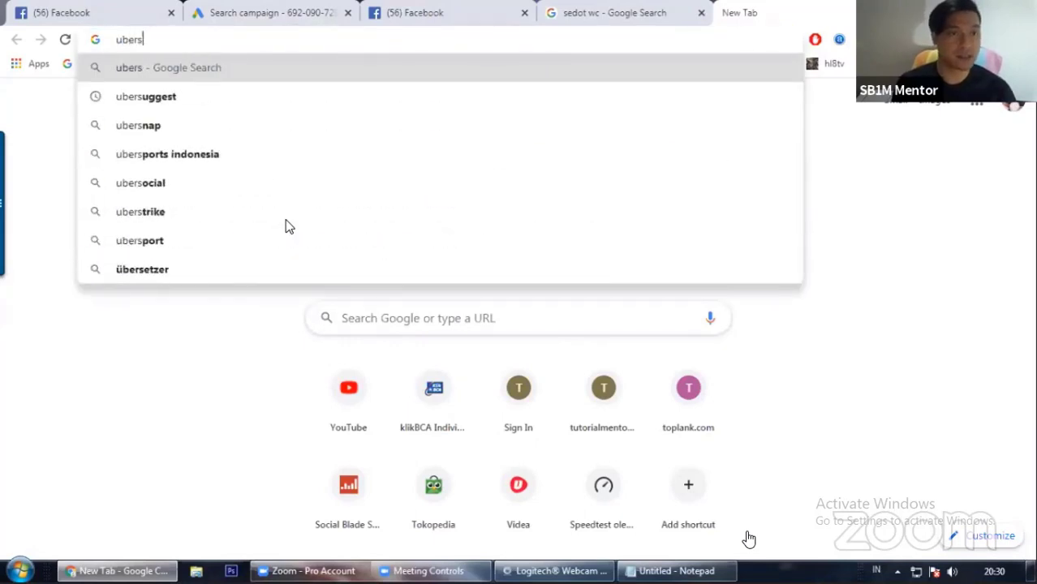
pyautogui.write('uggest')
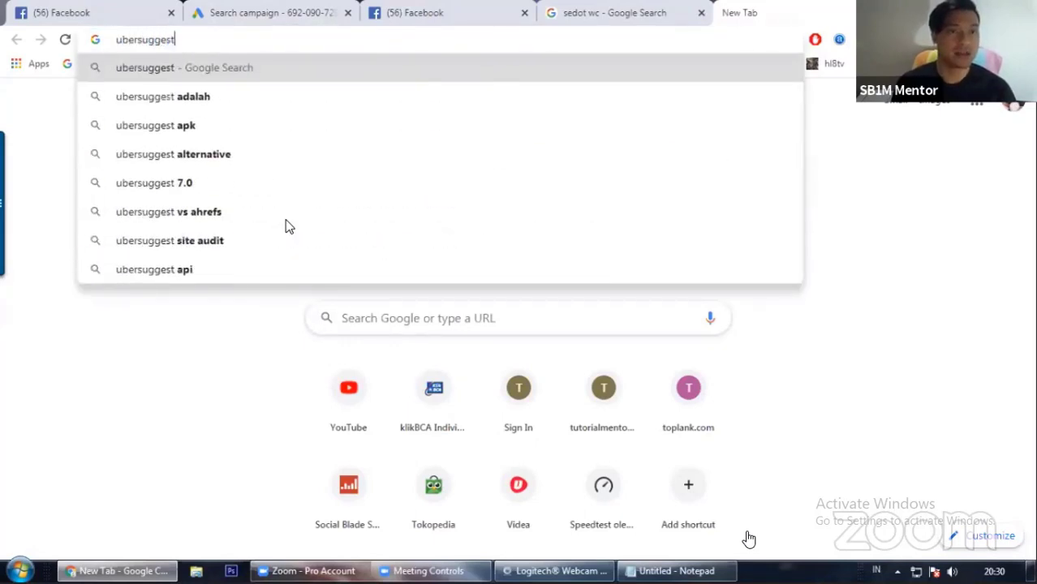
pyautogui.write('.io')
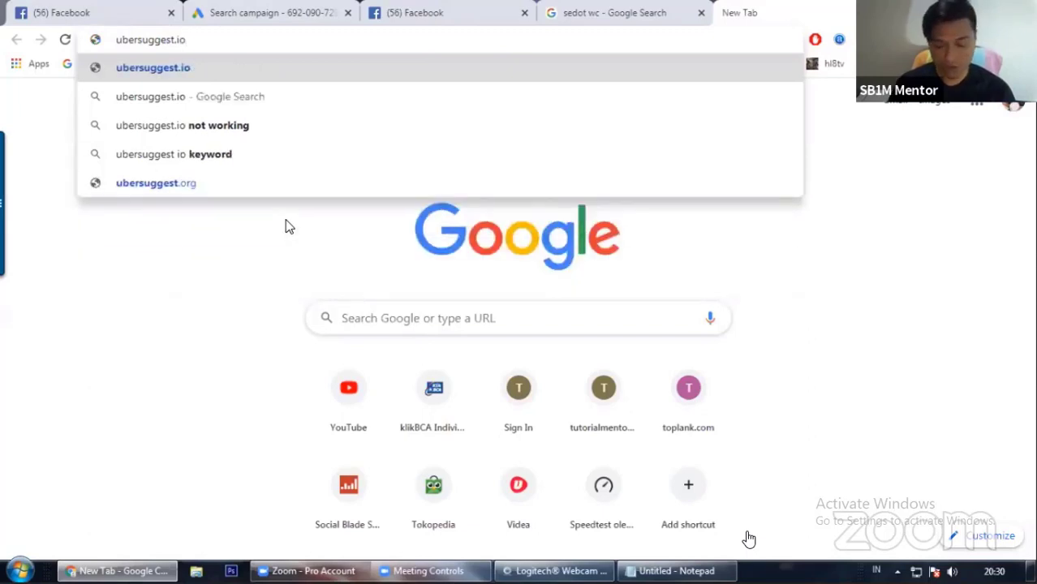
pyautogui.press('Return')
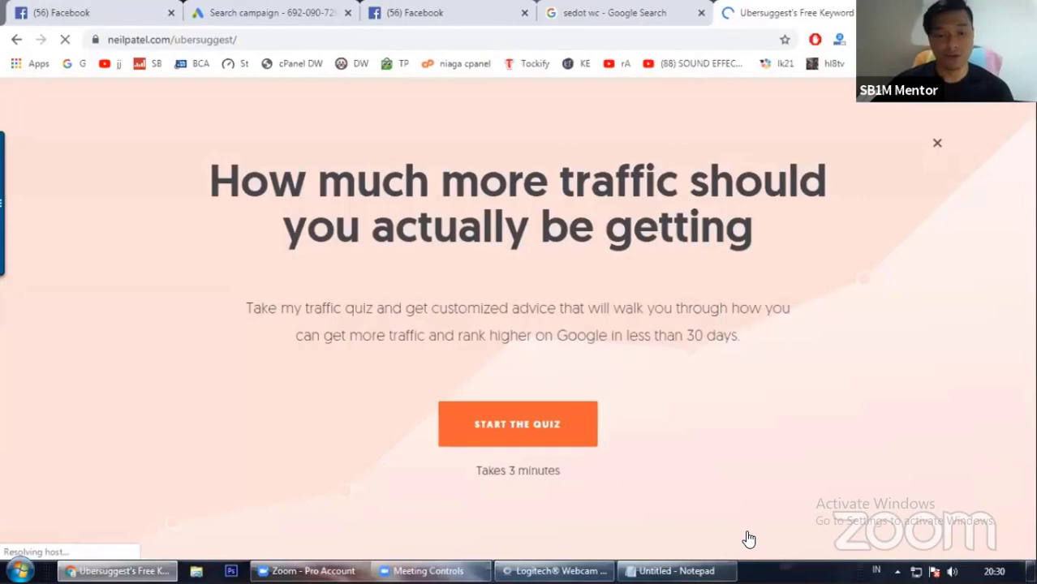
# Step: Dismiss the quiz popup and notification prompt, and set the keyword tool's language and location to Indonesian / Indonesia
pyautogui.click(938, 146)
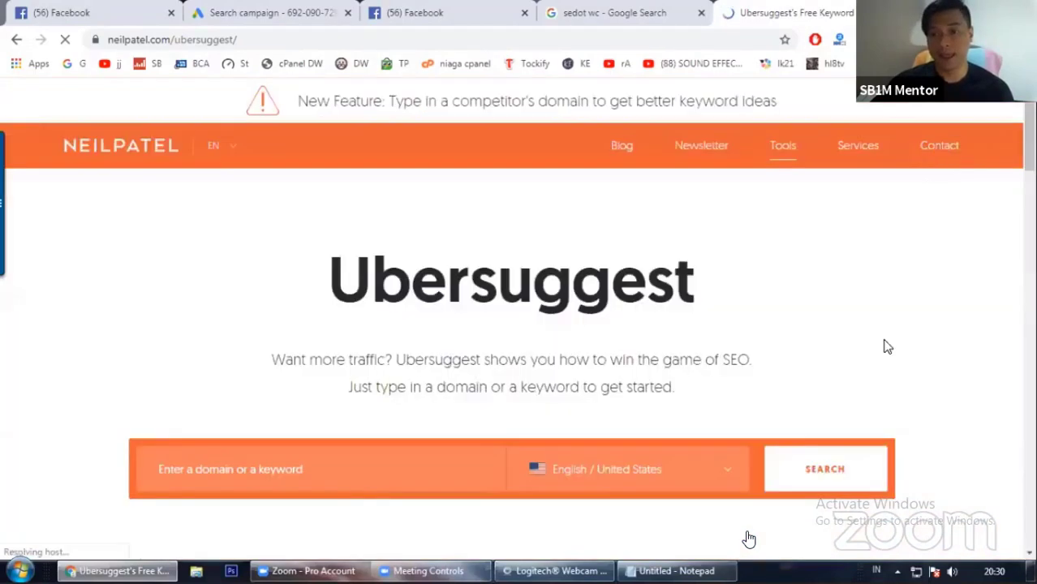
pyautogui.click(637, 398)
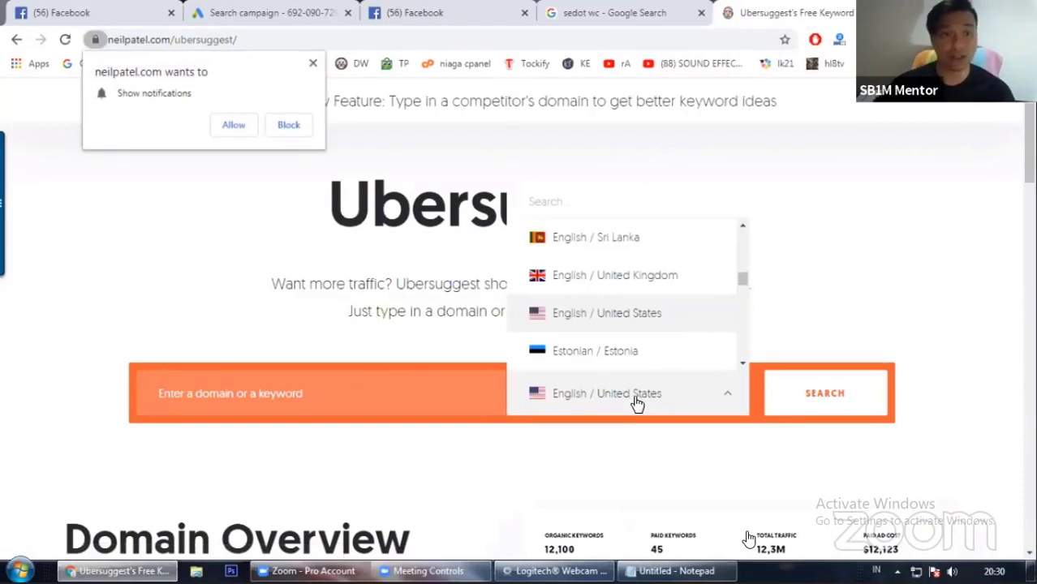
pyautogui.click(312, 63)
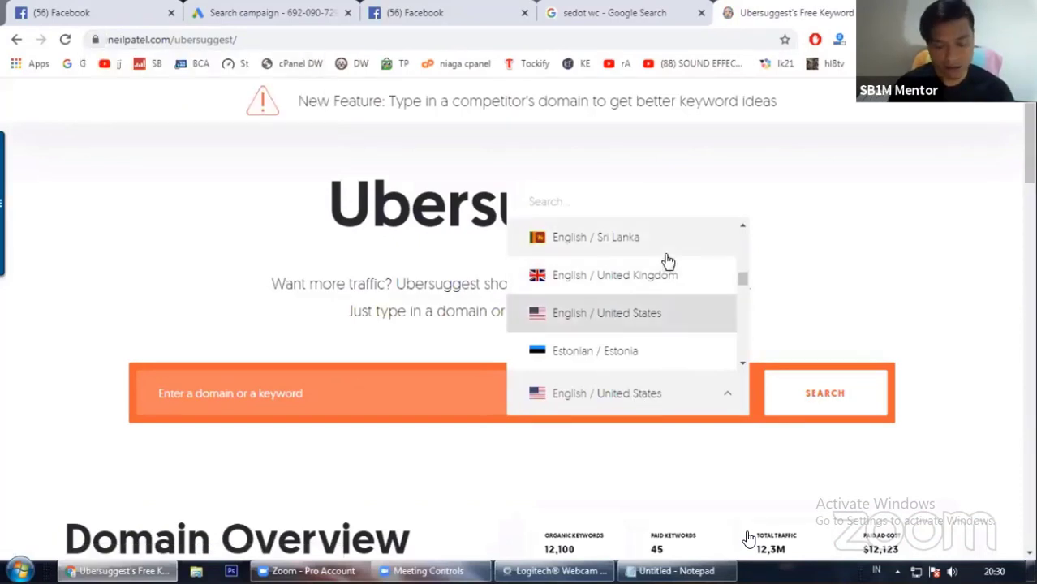
pyautogui.write('Indo')
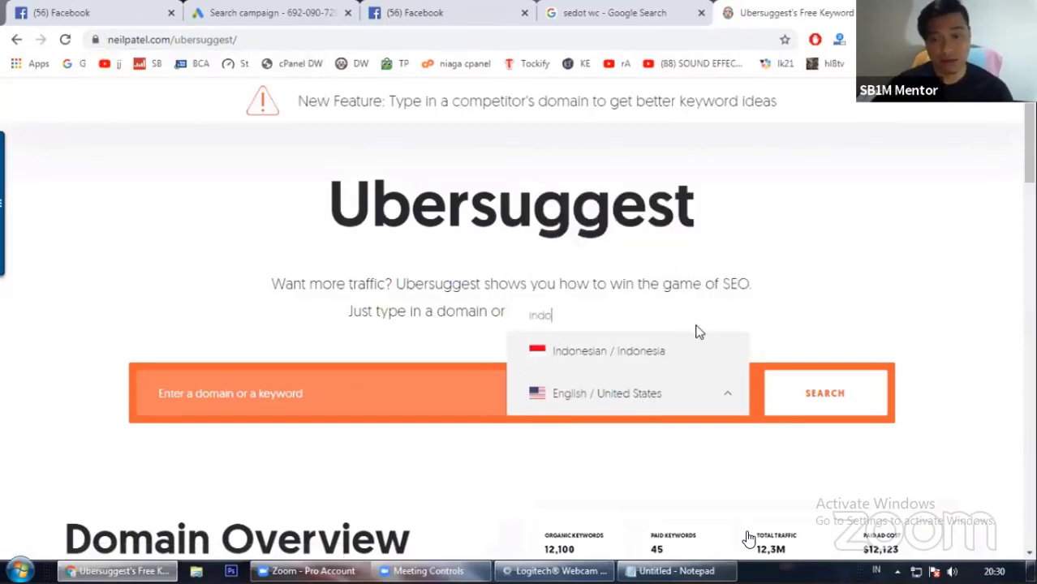
pyautogui.click(665, 350)
# Step: Search Ubersuggest for the keyword 'internet marketing'
pyautogui.click(329, 397)
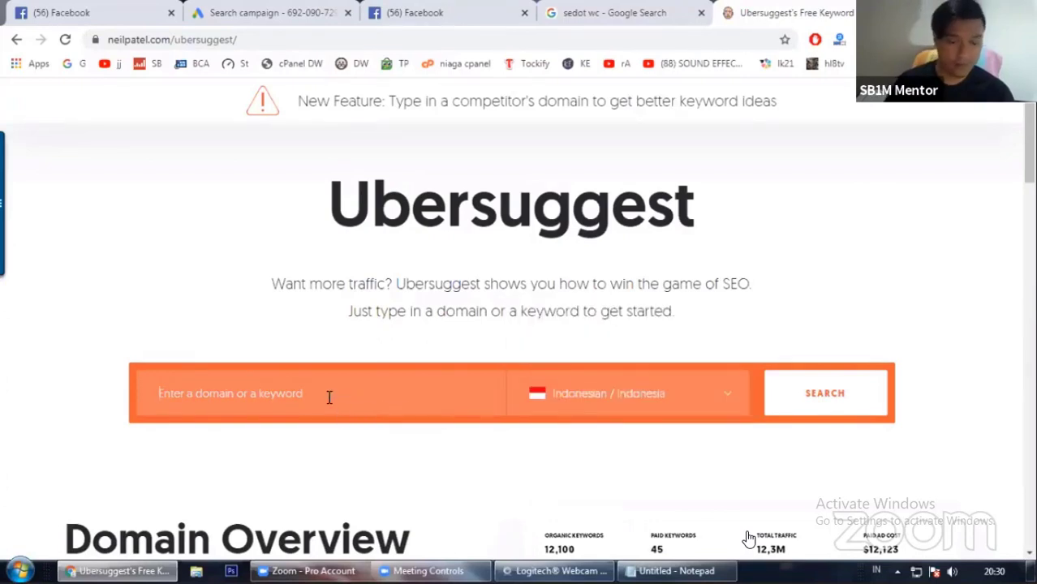
pyautogui.write('int')
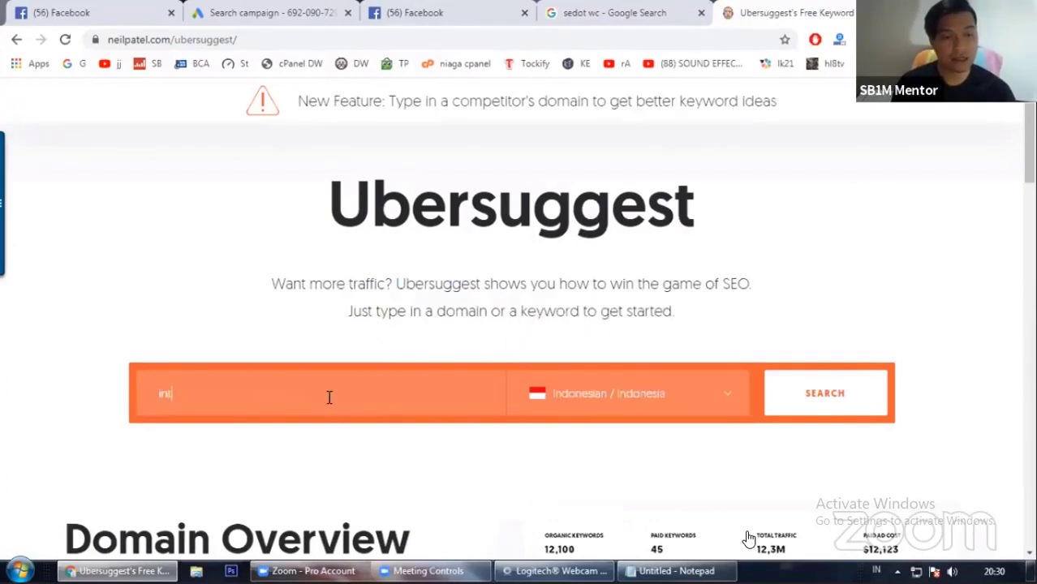
pyautogui.write('ernet marketing')
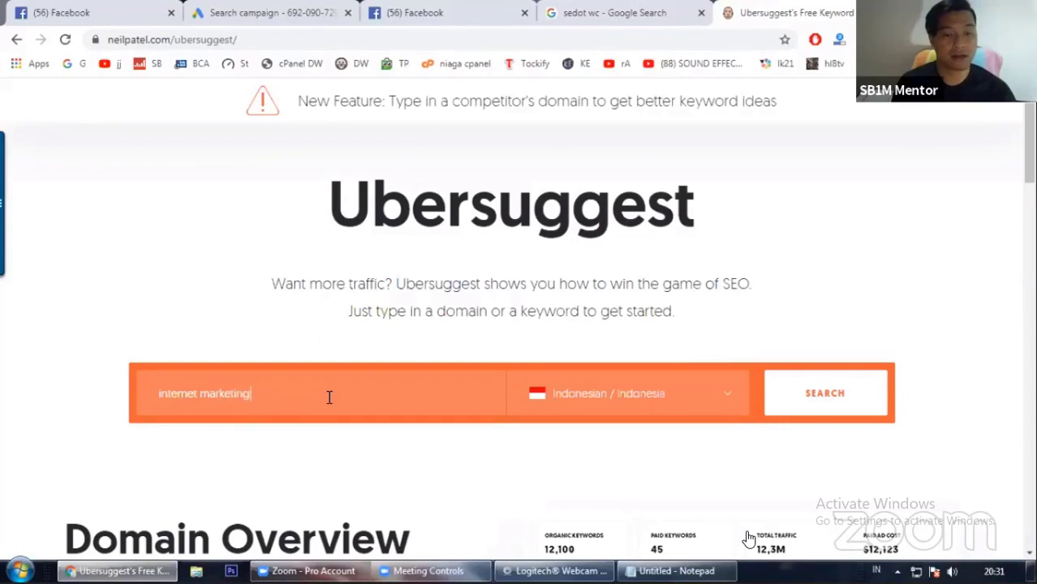
pyautogui.click(810, 399)
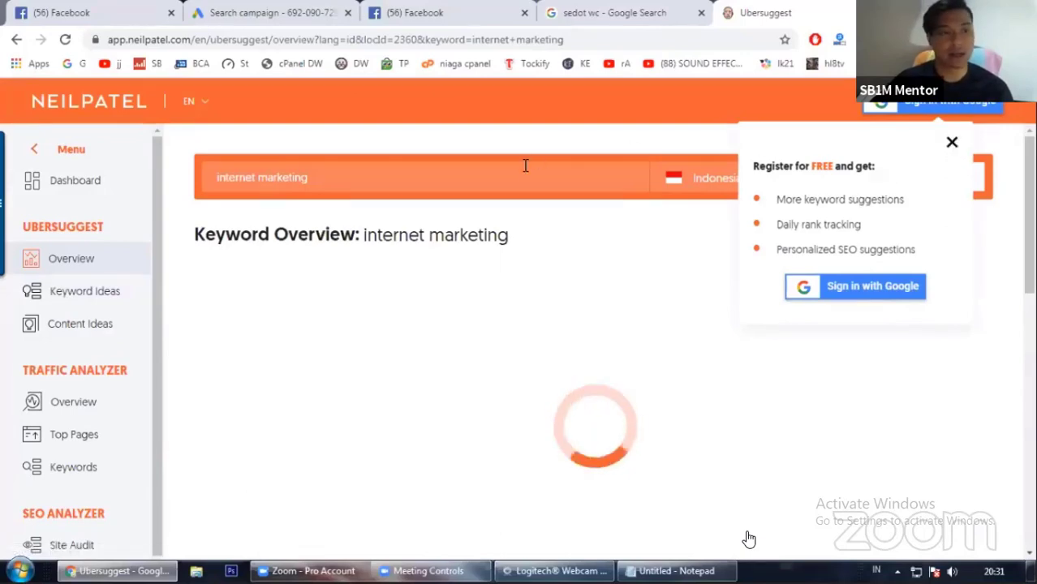
# Step: Close the sign-in popup and examine the keyword overview metrics, including the cost per click explanation
pyautogui.click(948, 144)
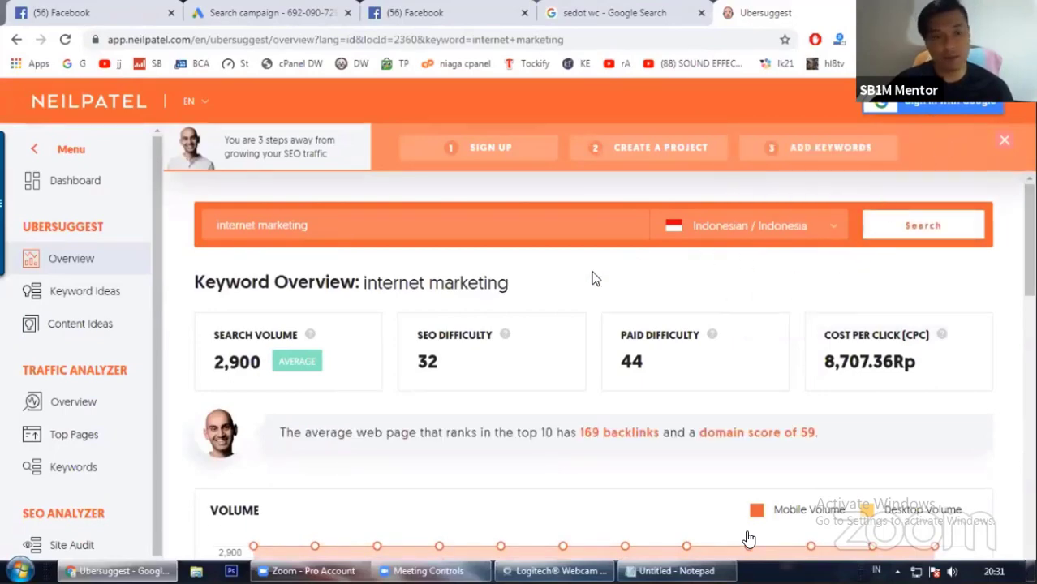
pyautogui.scroll(-1, 658, 268)
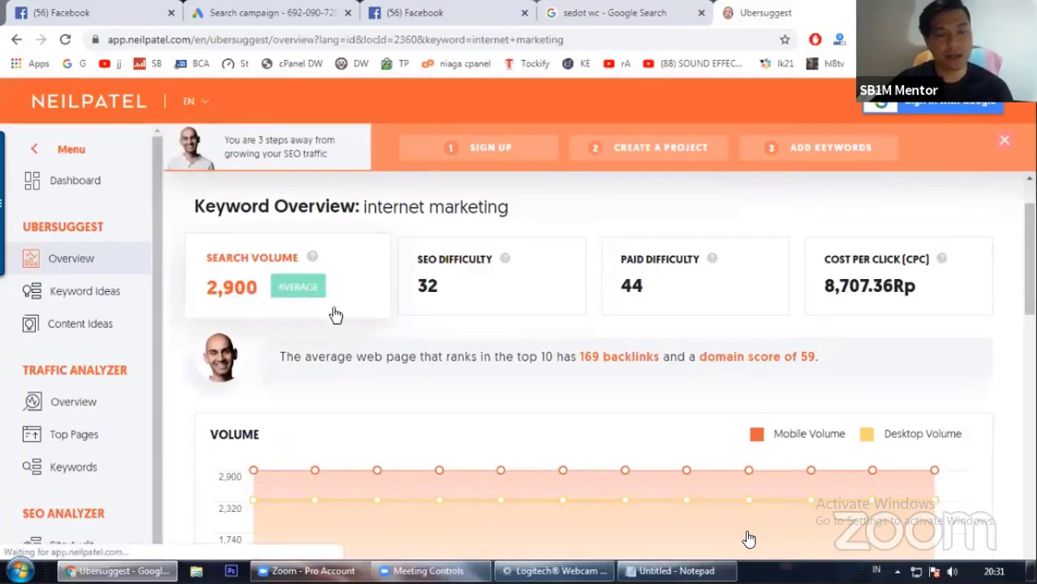
pyautogui.moveTo(361, 207); pyautogui.dragTo(509, 210)
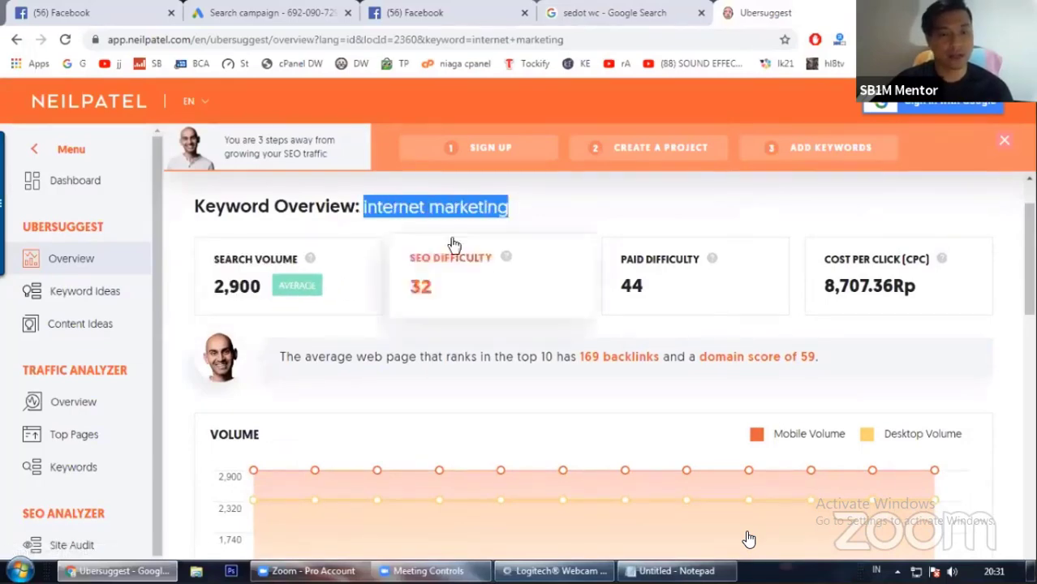
pyautogui.moveTo(314, 258)
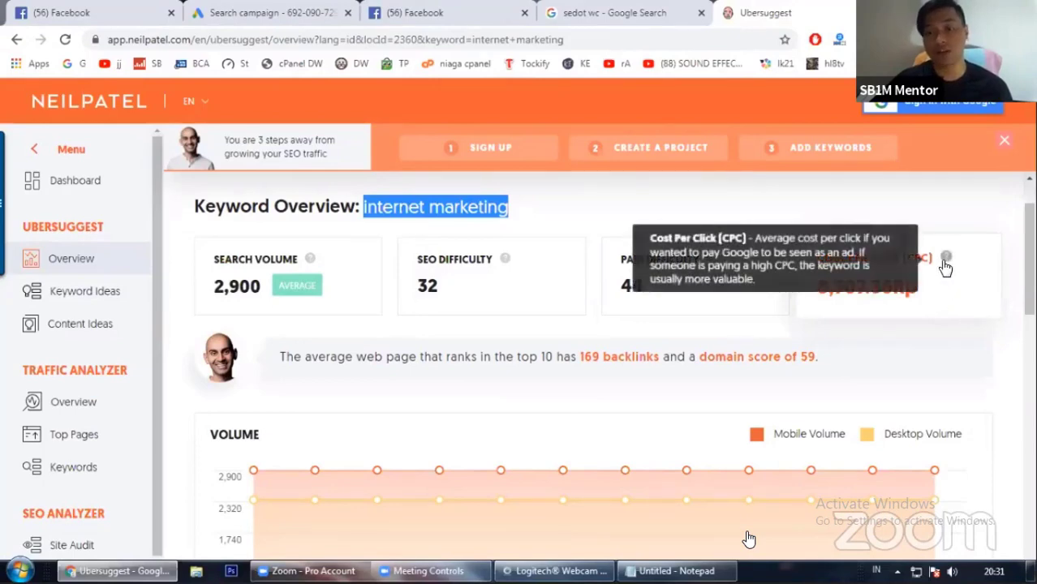
pyautogui.moveTo(945, 260)
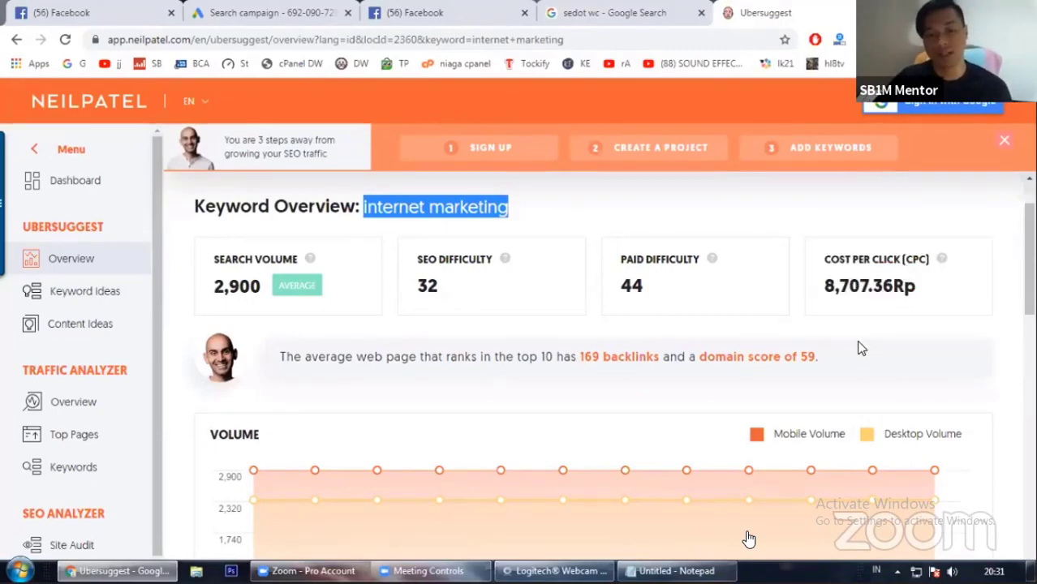
pyautogui.scroll(-1, 863, 349)
pyautogui.scroll(1, 853, 316)
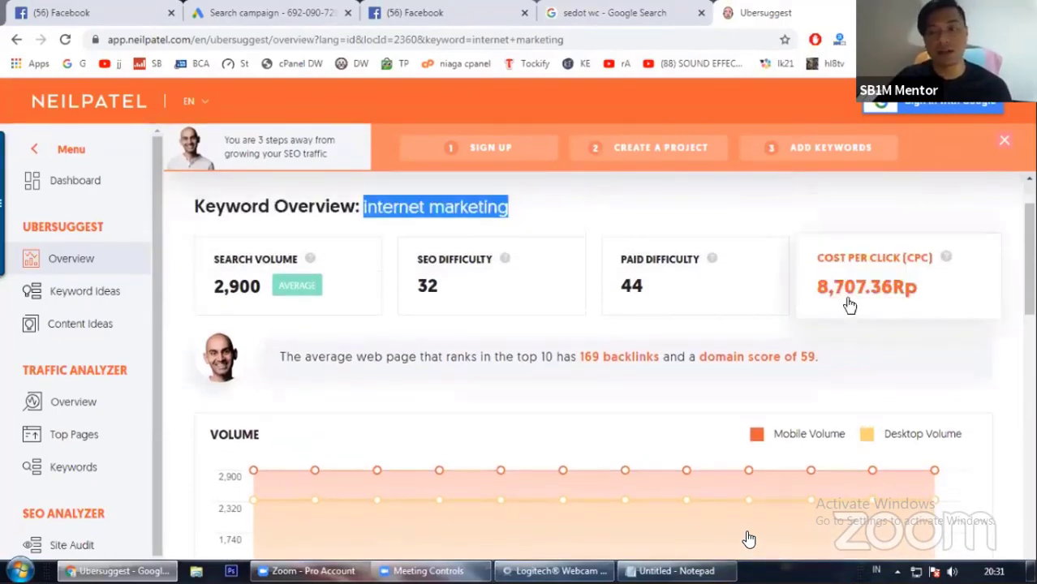
# Step: Scroll through the search volume chart and keyword ideas table for 'internet marketing'
pyautogui.scroll(-5, 838, 348)
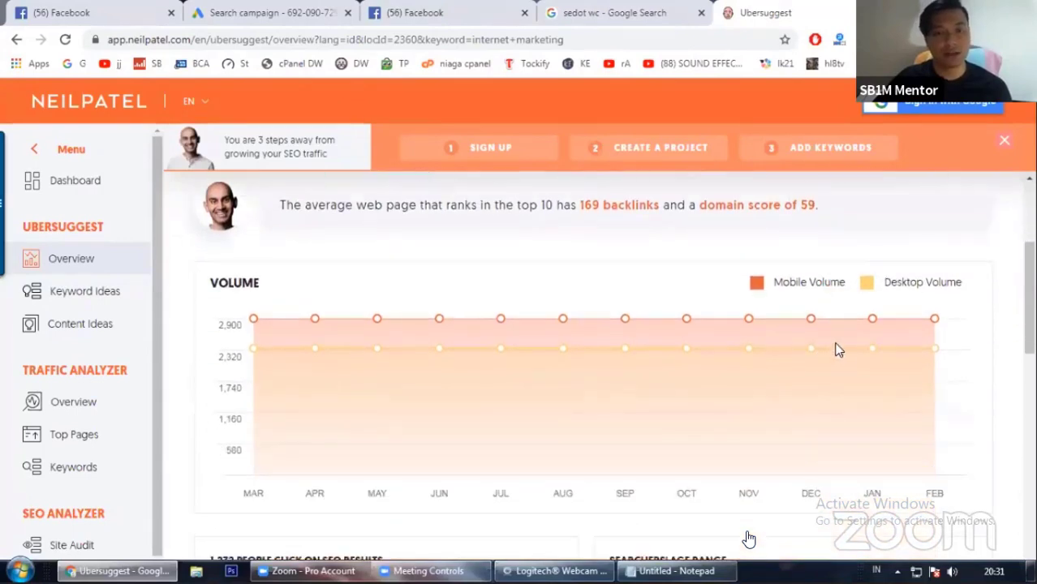
pyautogui.scroll(-1, 717, 370)
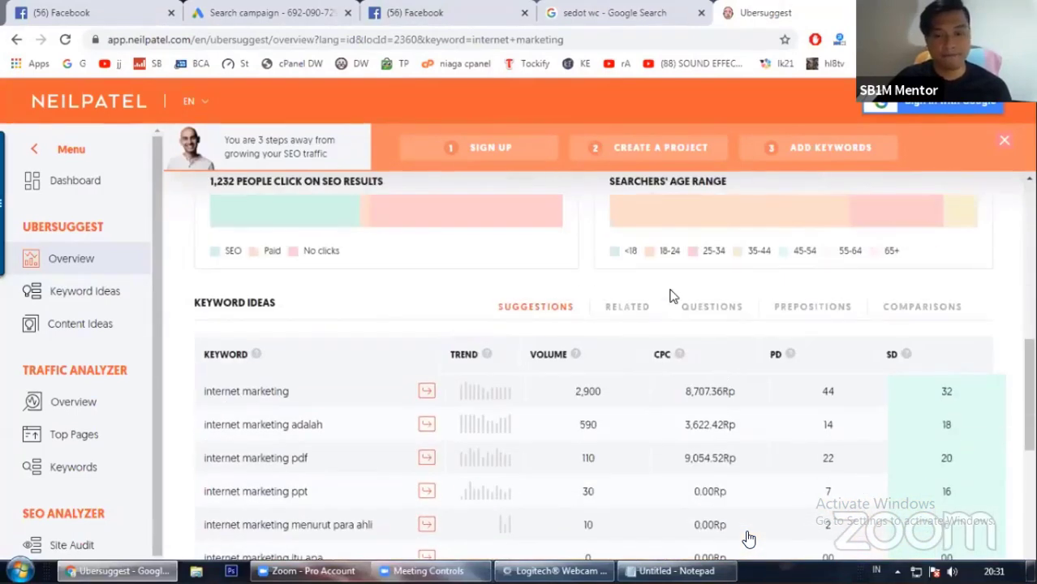
pyautogui.scroll(-2, 671, 289)
pyautogui.scroll(8, 678, 282)
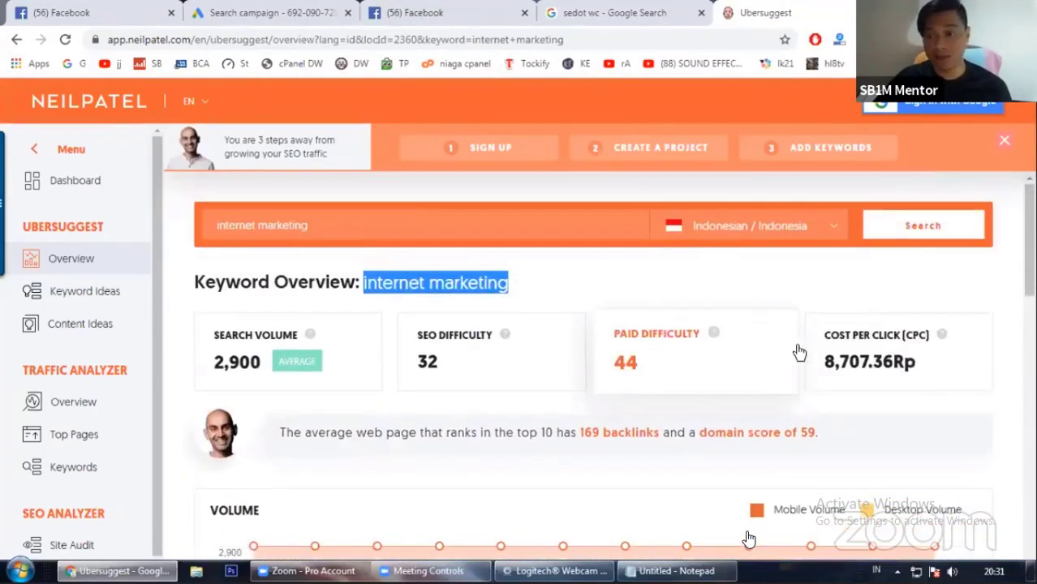
pyautogui.moveTo(946, 336)
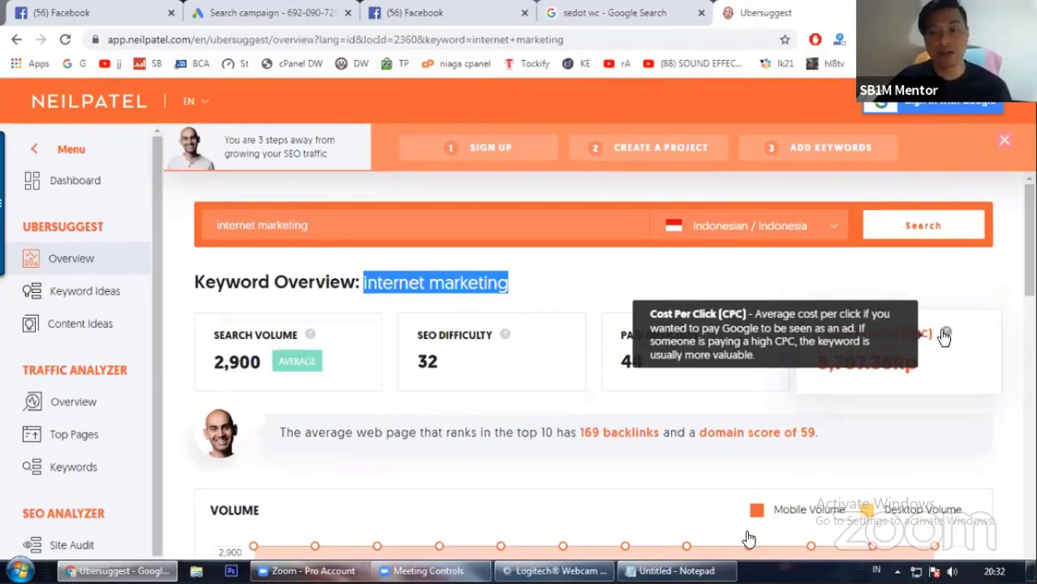
pyautogui.scroll(-5, 722, 382)
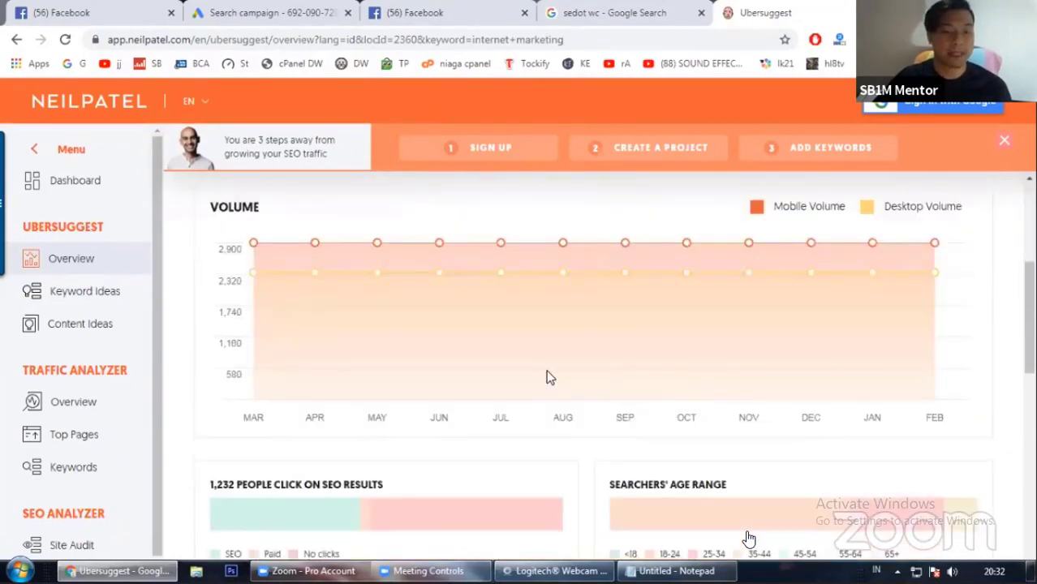
pyautogui.scroll(-2, 406, 325)
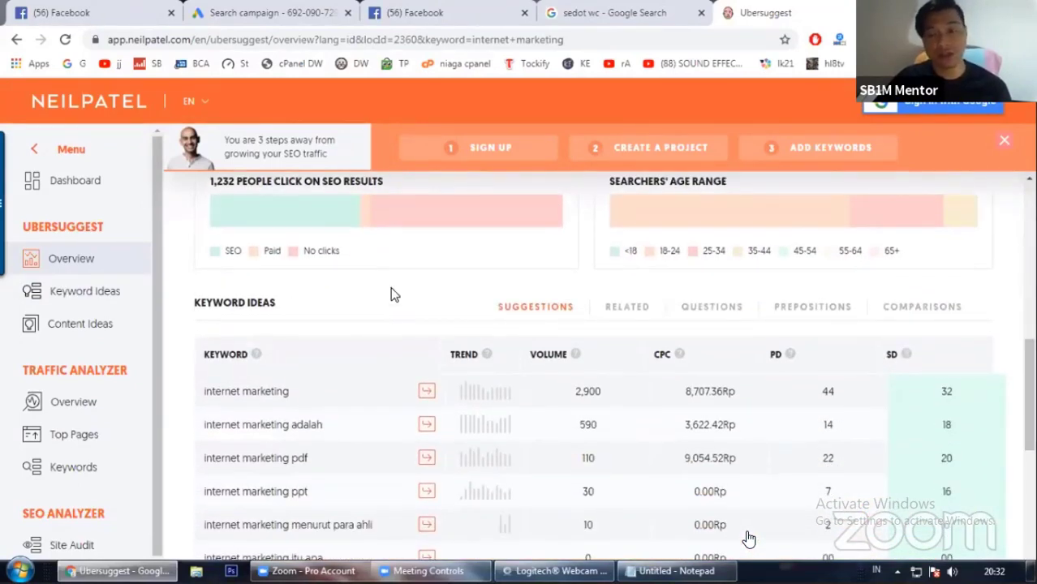
# Step: Compare the volume and CPC values in the keyword ideas table for 'internet marketing'
pyautogui.scroll(-1, 392, 294)
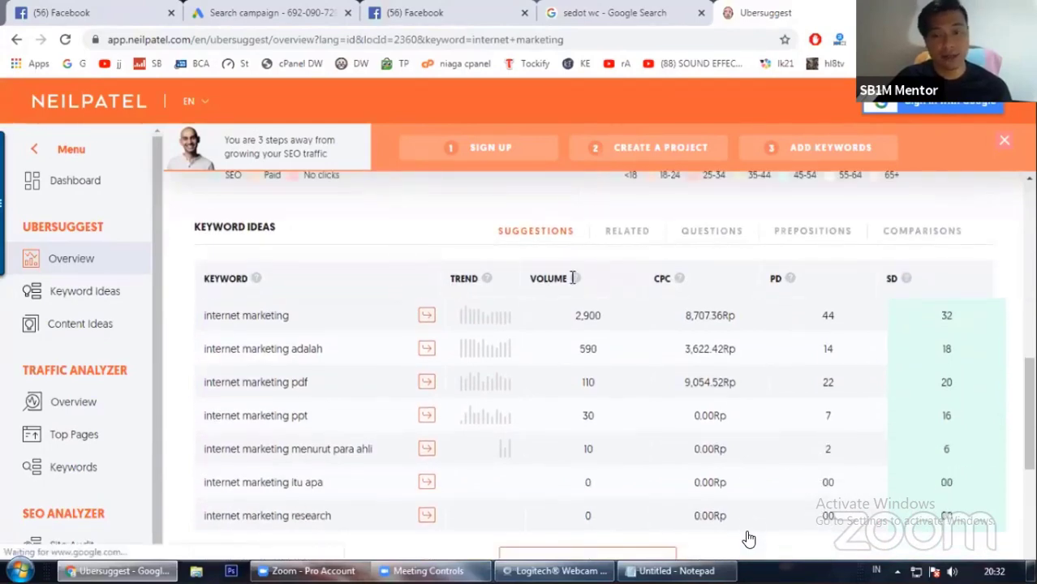
pyautogui.moveTo(574, 280)
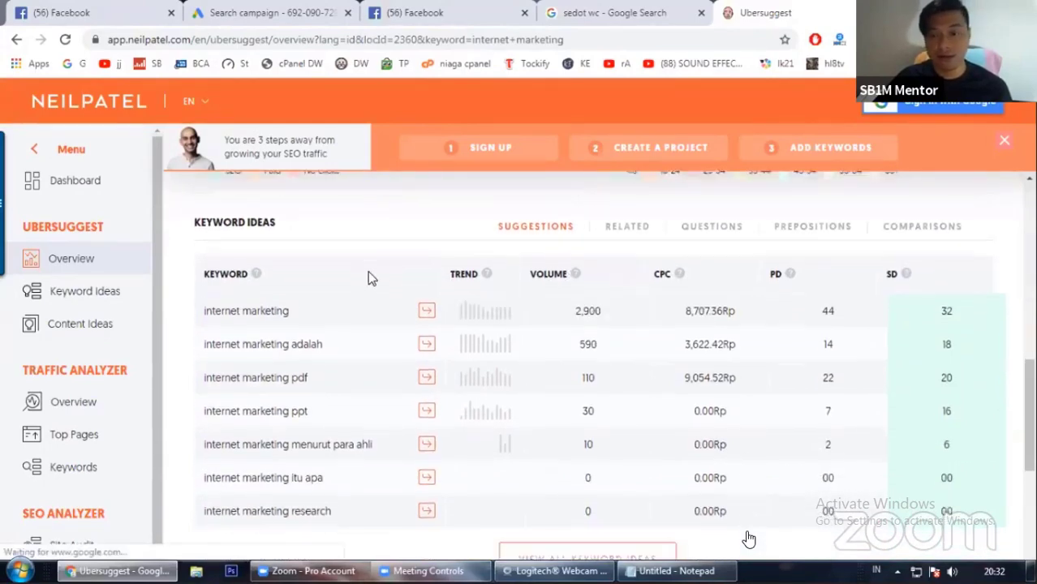
pyautogui.scroll(-1, 368, 270)
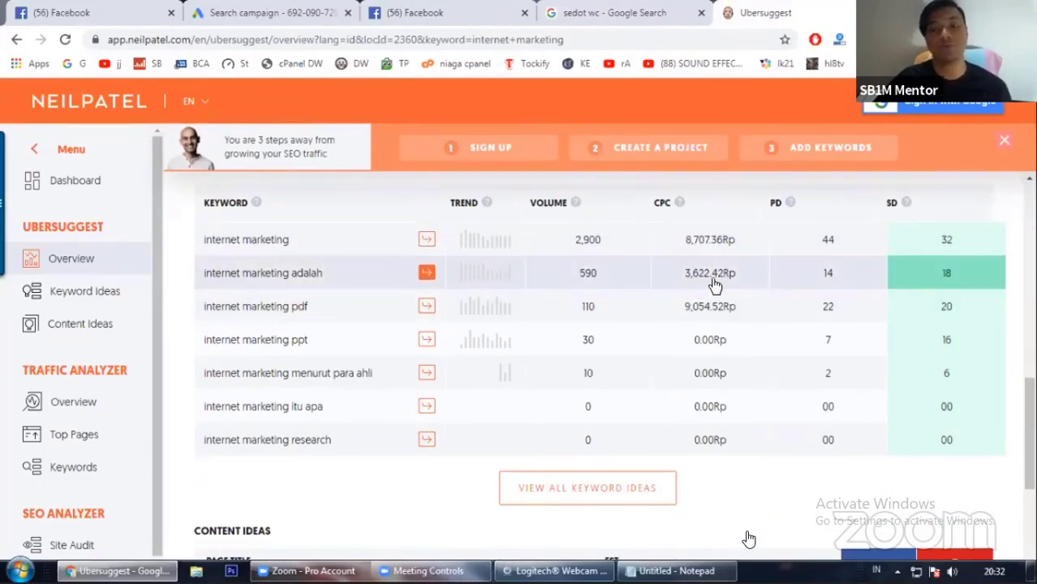
pyautogui.scroll(1, 720, 401)
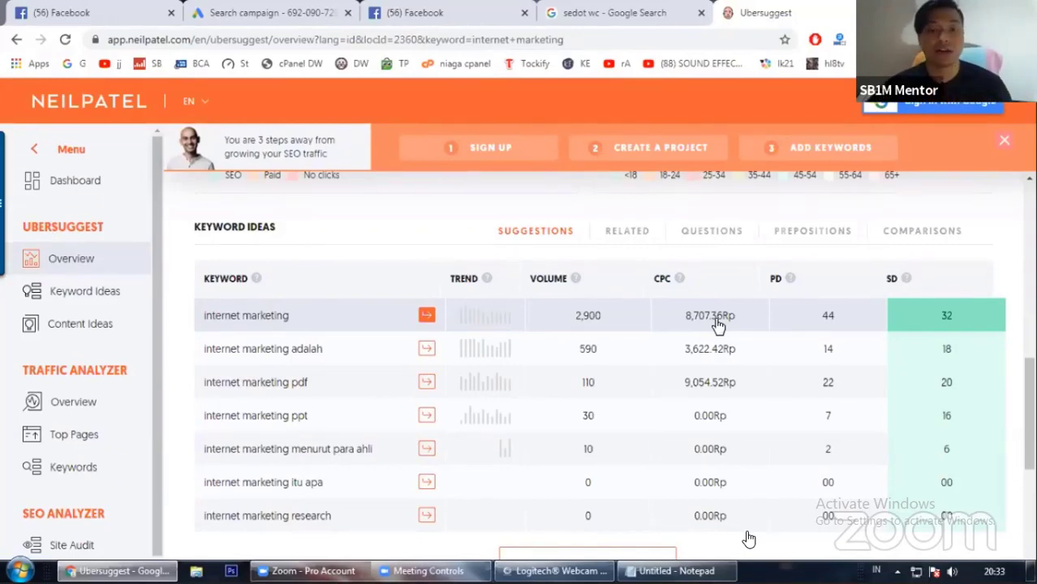
pyautogui.click(319, 325)
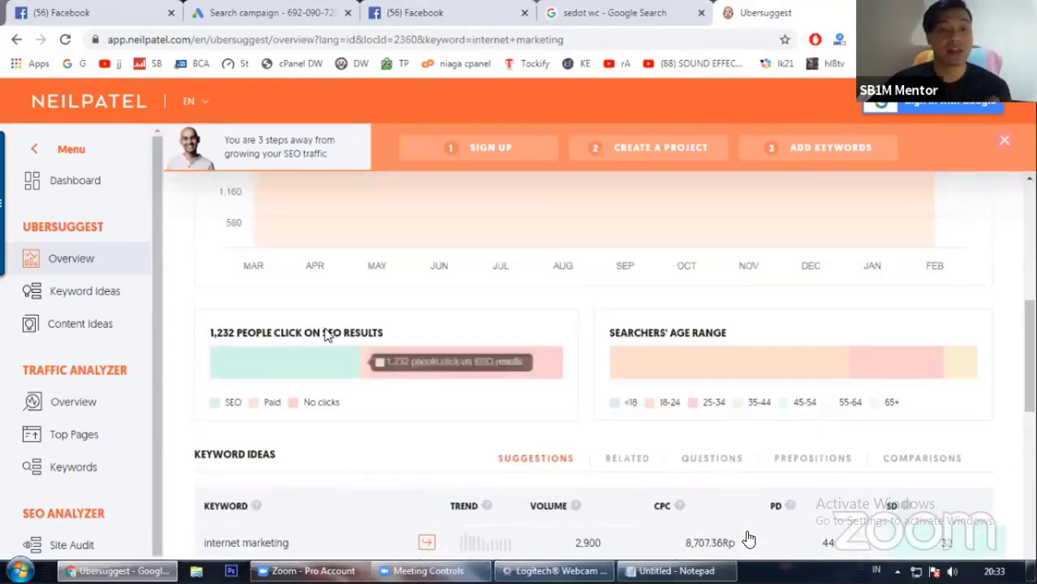
# Step: Search Ubersuggest for the keyword 'hotel' and scroll through its overview metrics and keyword ideas
pyautogui.click(385, 221)
pyautogui.hotkey('ctrl', 'shift', 'Left')
pyautogui.hotkey('ctrl', 'shift', 'Left')
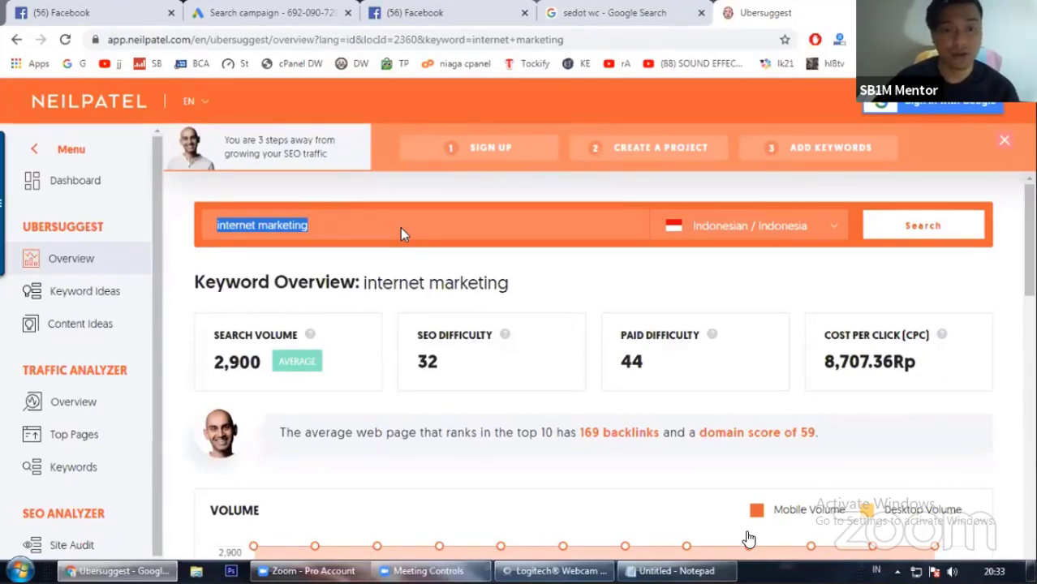
pyautogui.tripleClick(322, 223)
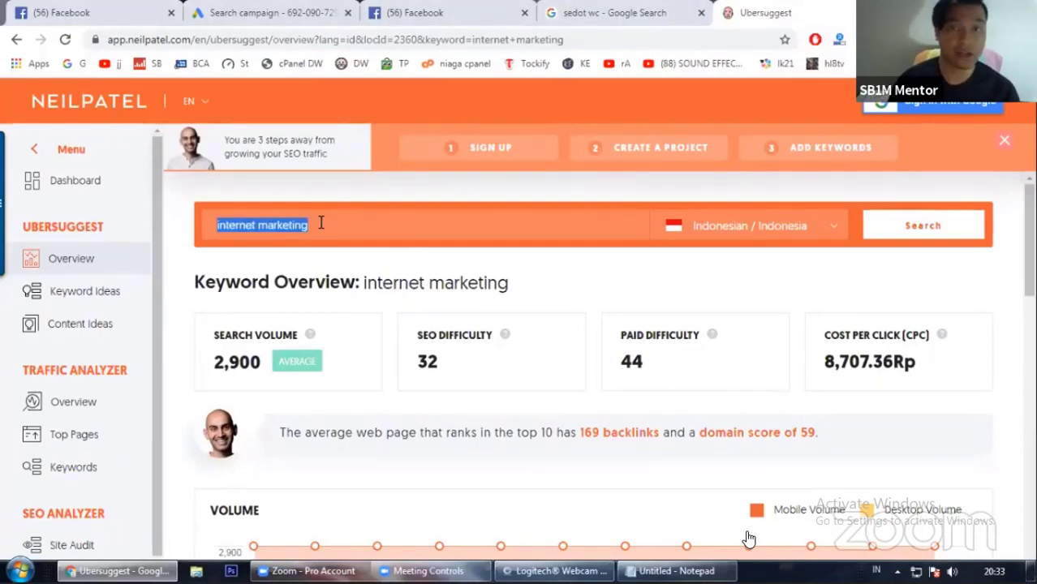
pyautogui.write('hotel')
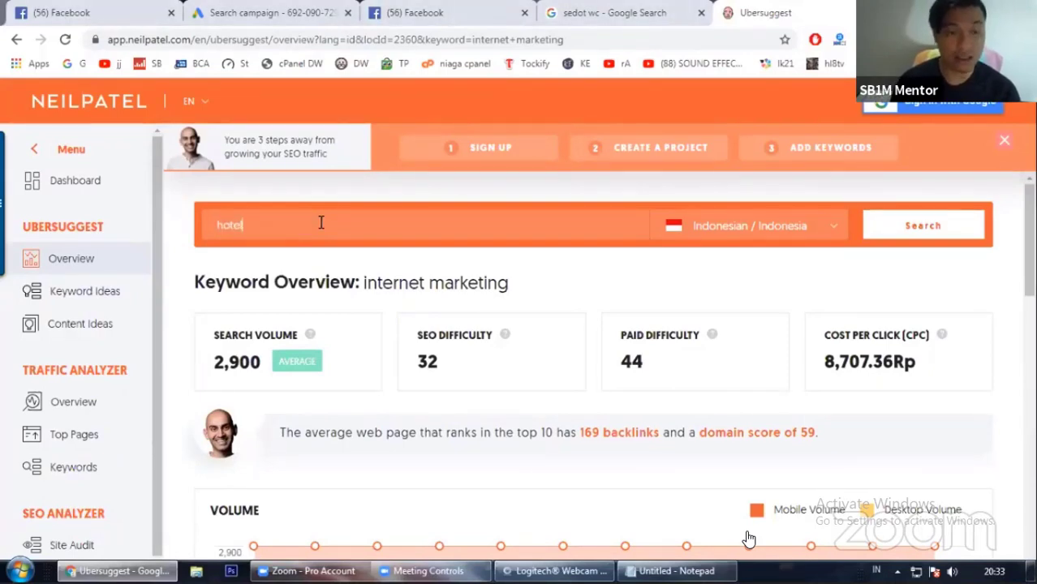
pyautogui.click(915, 225)
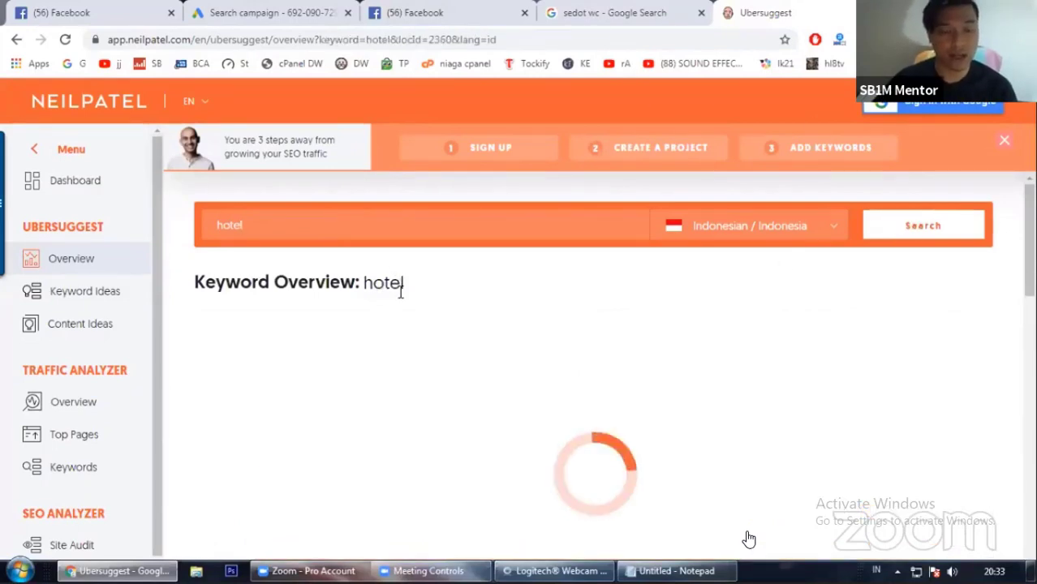
pyautogui.scroll(-1, 730, 365)
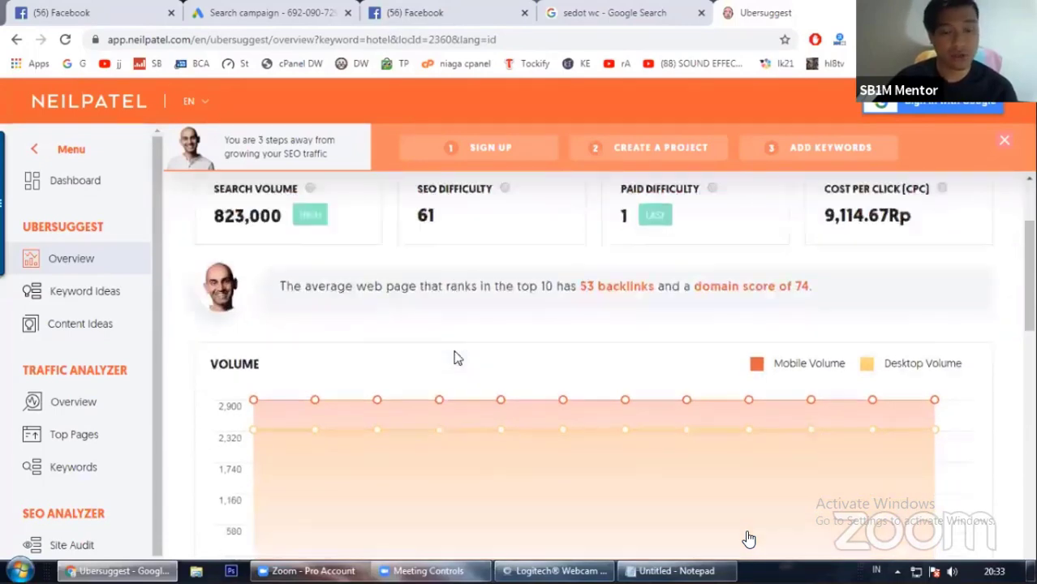
pyautogui.scroll(-5, 456, 355)
pyautogui.scroll(-2, 457, 355)
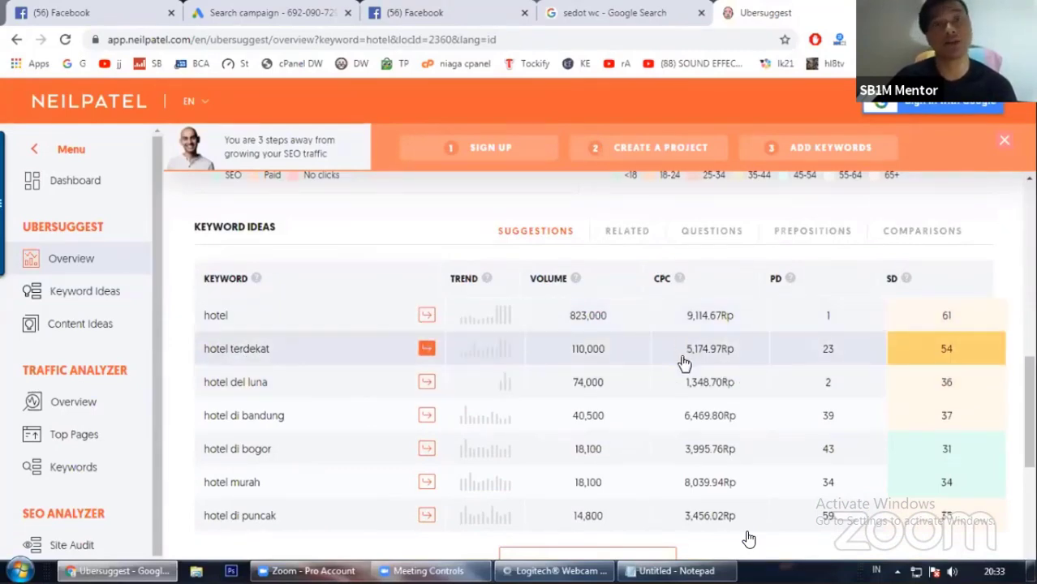
pyautogui.scroll(10, 684, 363)
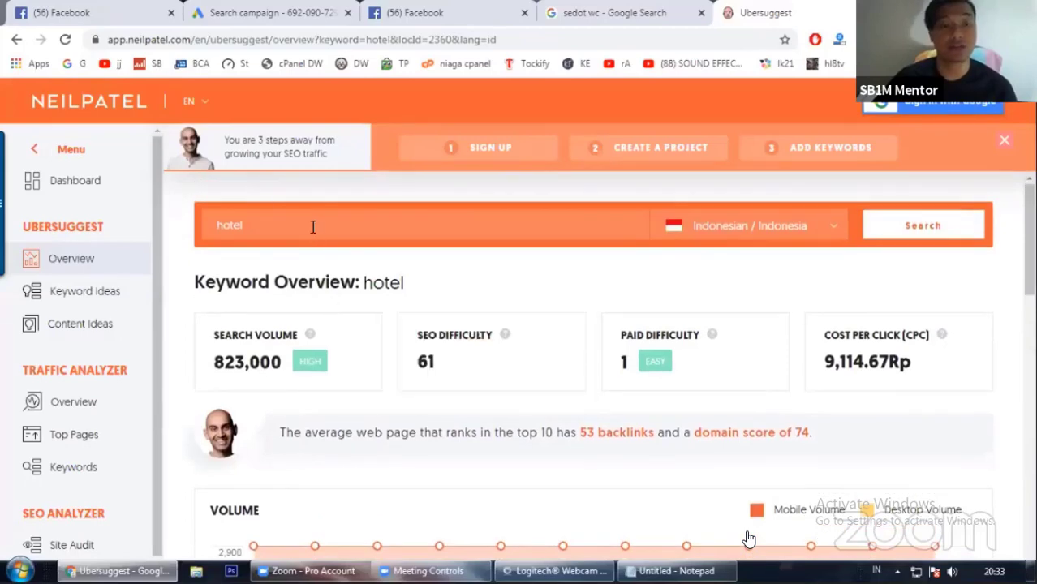
# Step: Search Ubersuggest for 'harga kamar hotel' and review its overview metrics and keyword ideas table
pyautogui.doubleClick(313, 227)
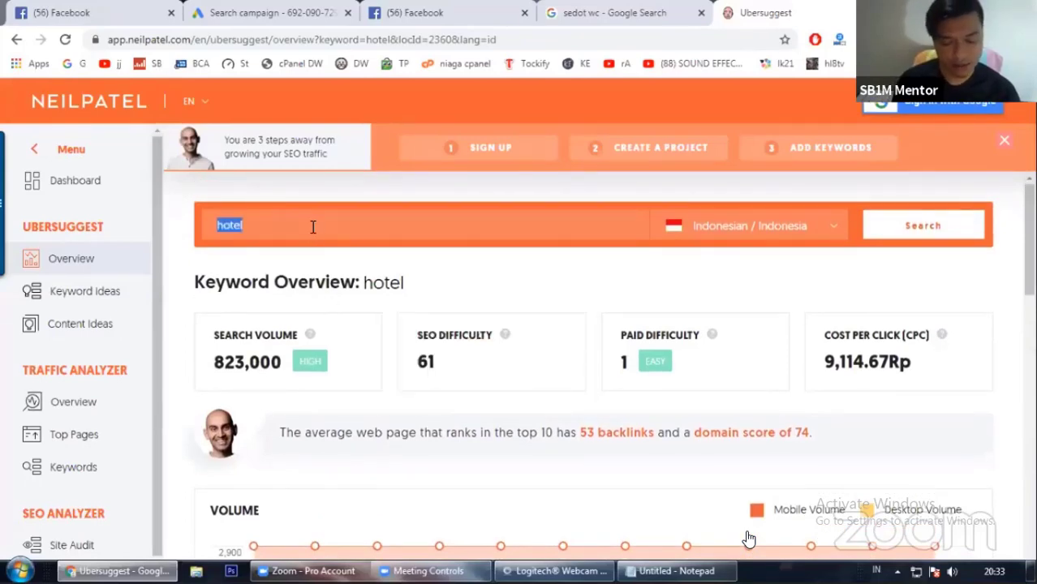
pyautogui.write('har')
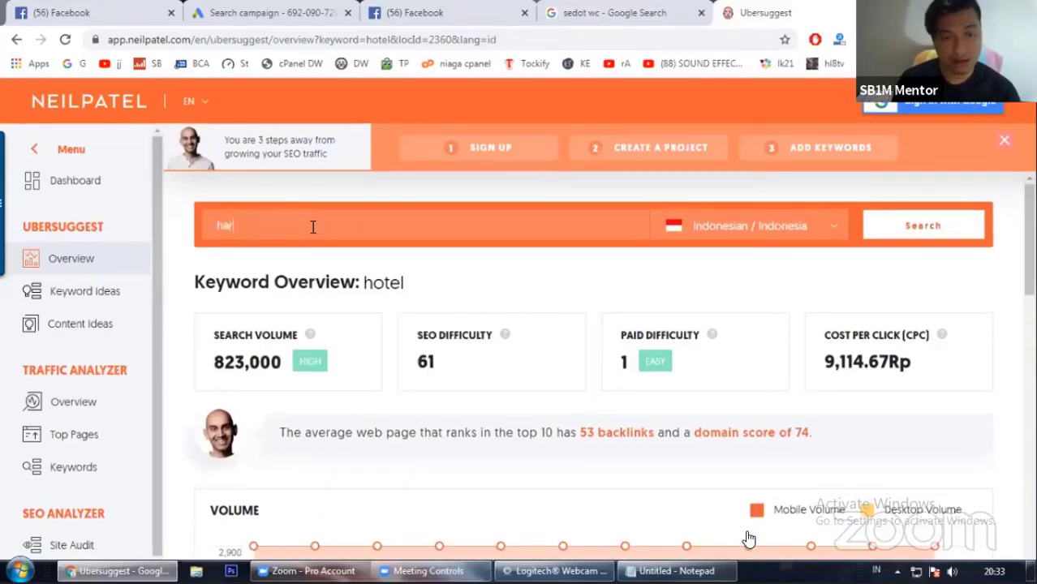
pyautogui.write('ga kamar hotel')
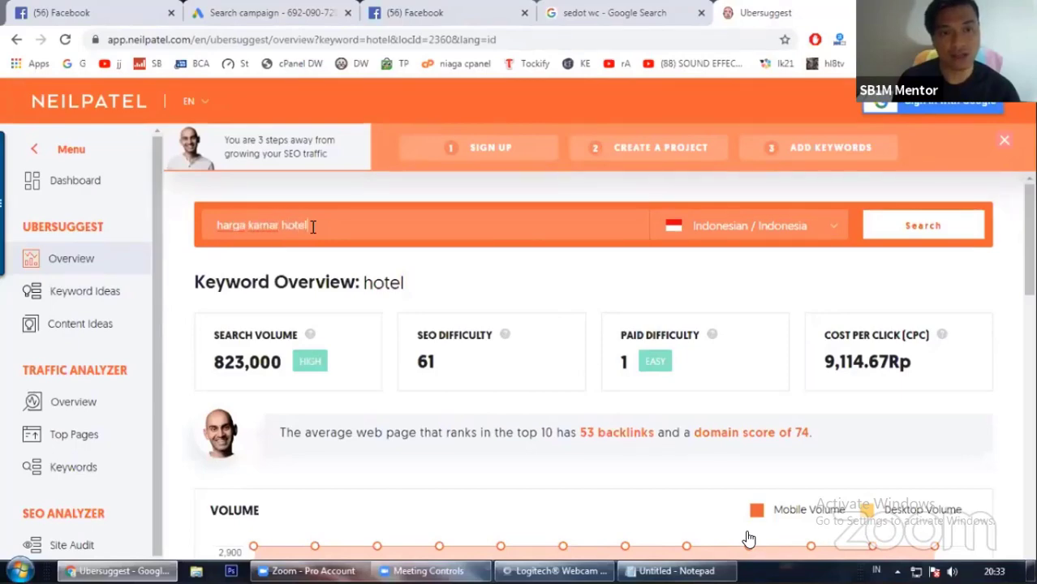
pyautogui.press('Return')
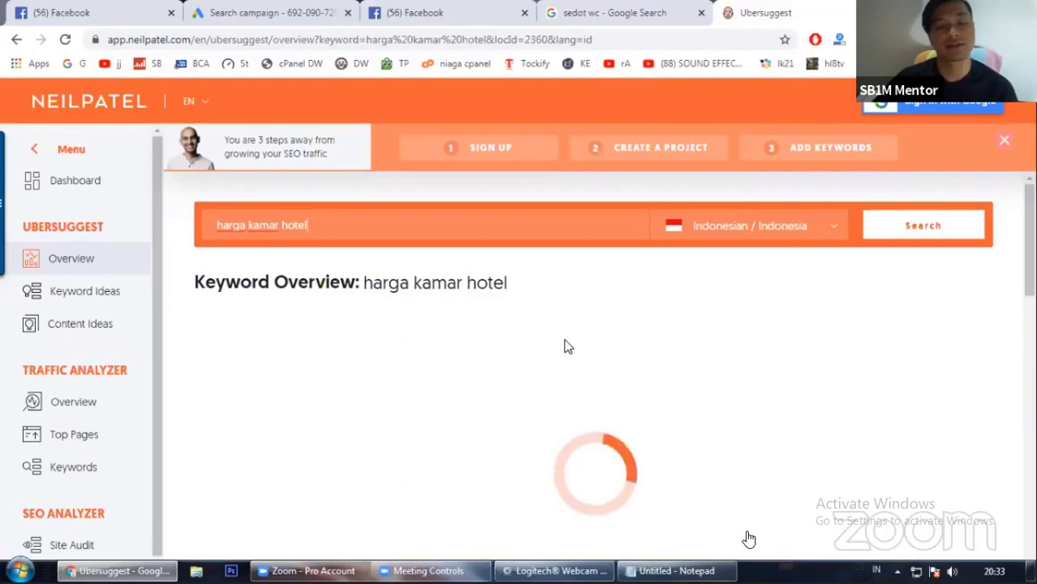
pyautogui.scroll(-2, 546, 352)
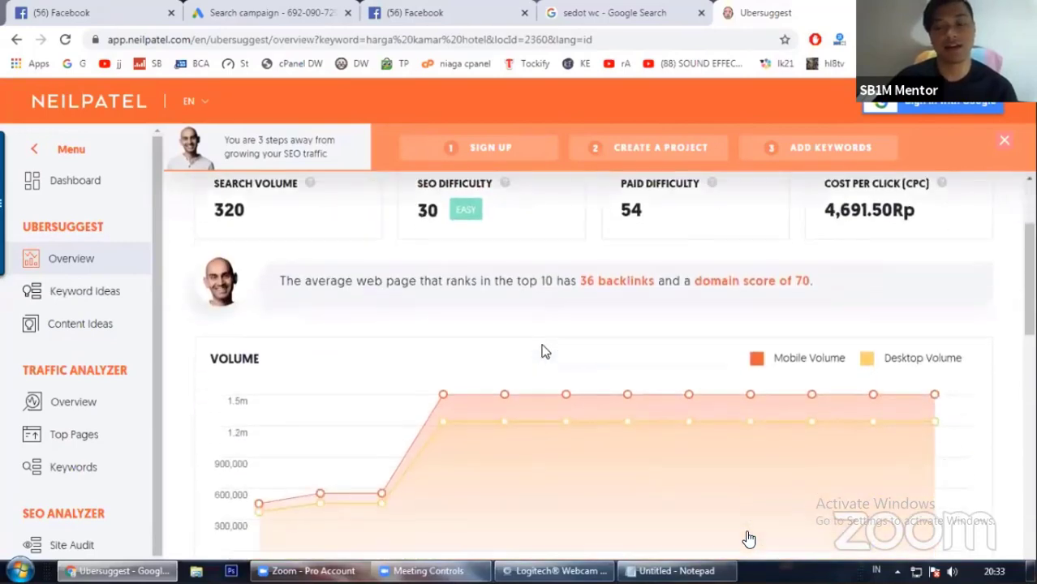
pyautogui.scroll(1, 308, 287)
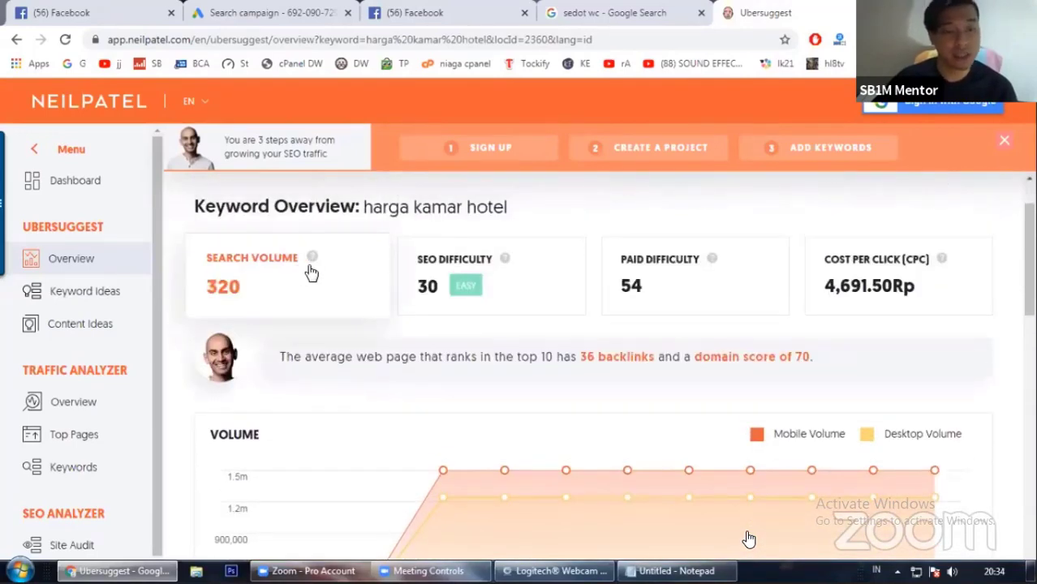
pyautogui.scroll(-8, 672, 341)
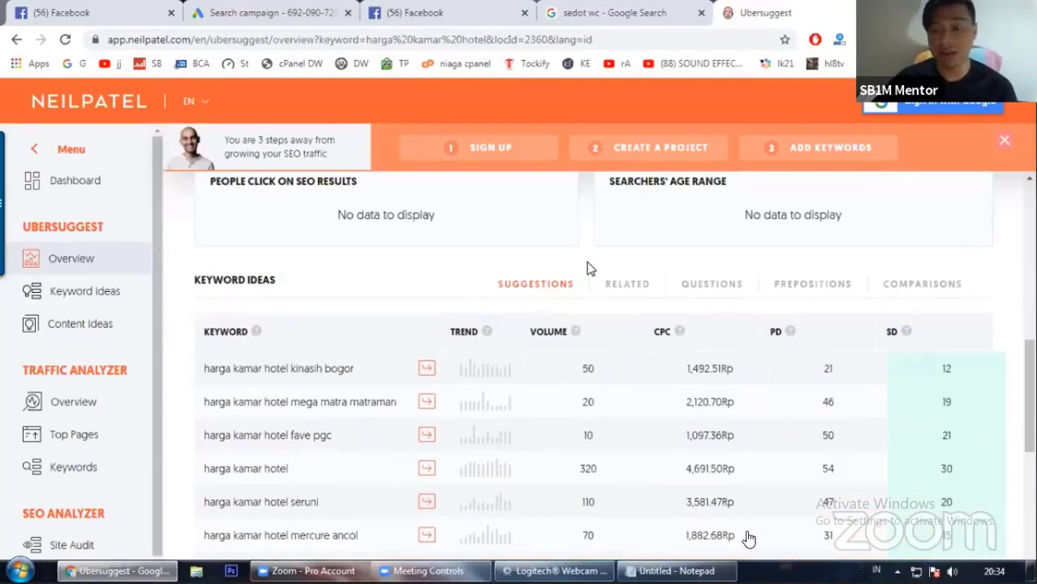
pyautogui.scroll(-1, 601, 270)
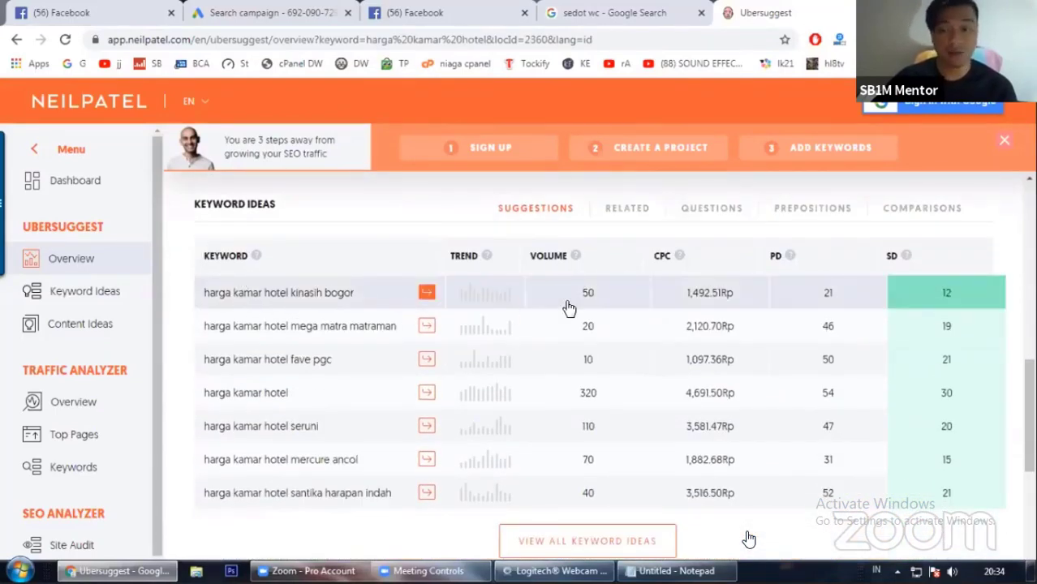